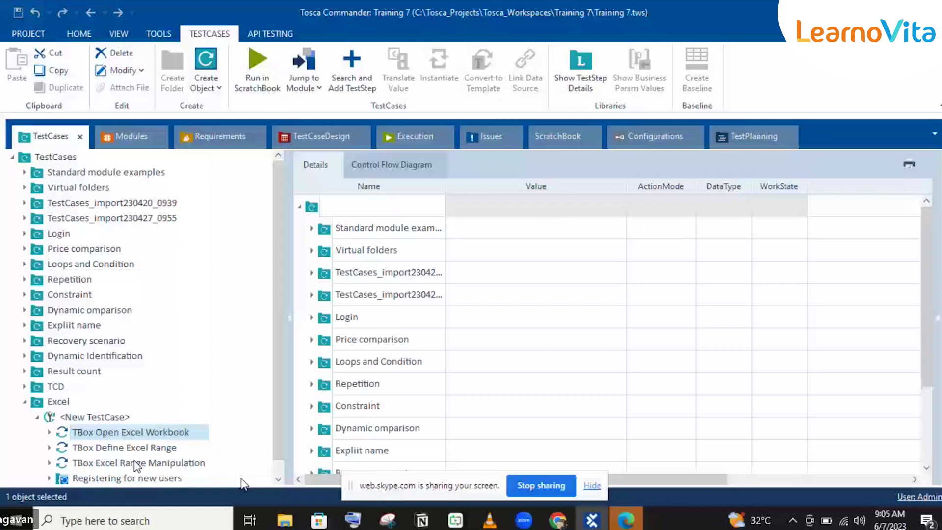
Switch to the Demo Web Shop login page in Chrome and log in with the prefilled returning customer credentials
key("alt+Tab")
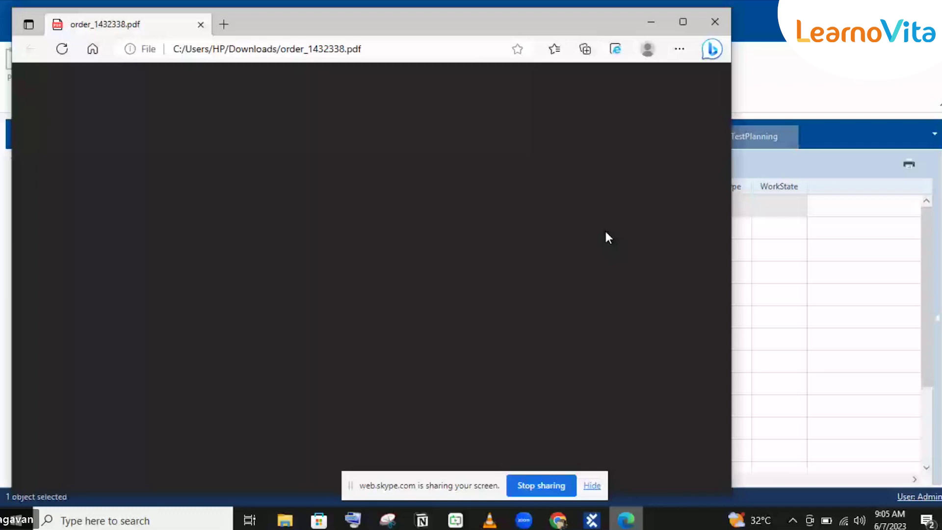
key("alt+Tab")
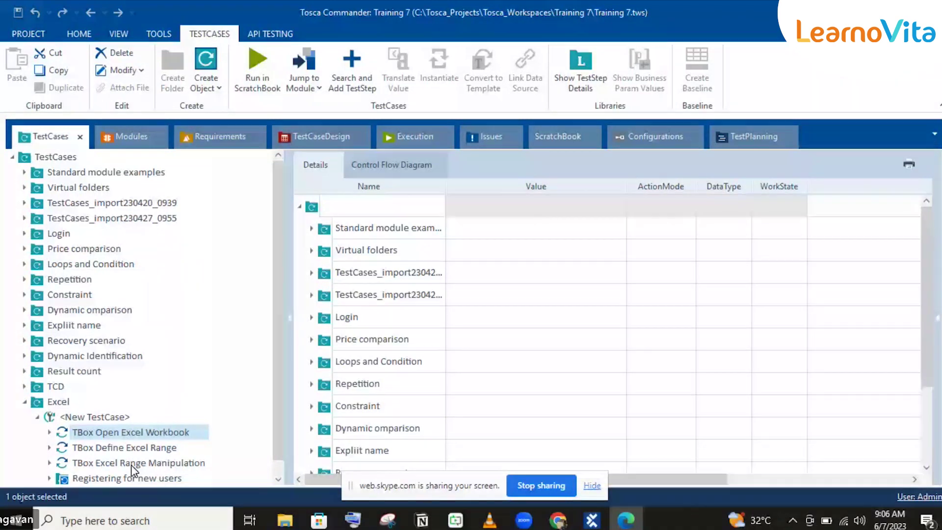
key("alt+Tab")
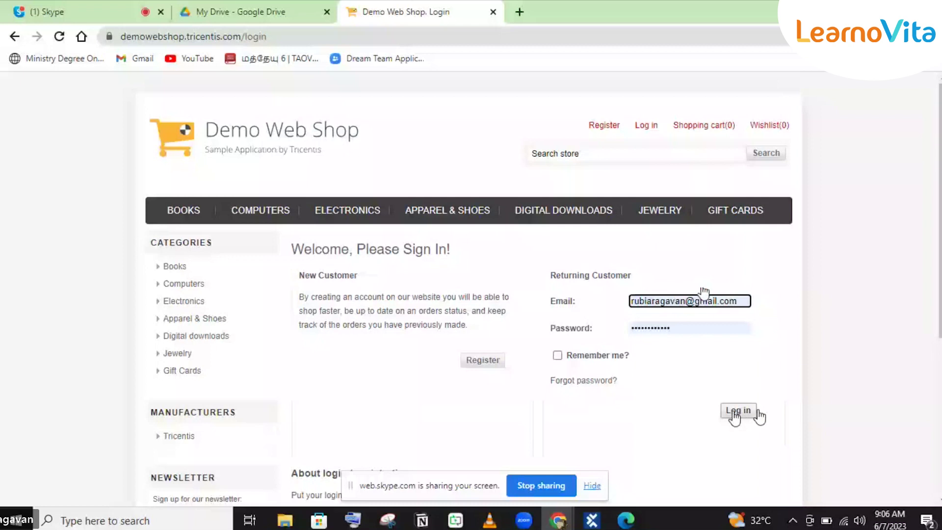
left_click(737, 410)
left_click(725, 412)
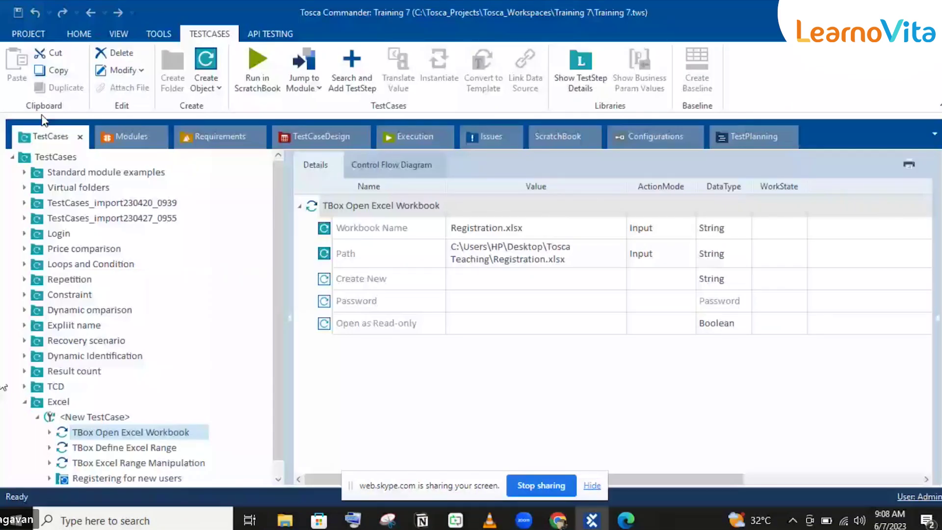
Open the Modules section docked in the main window and select its root Modules folder
left_click(117, 137)
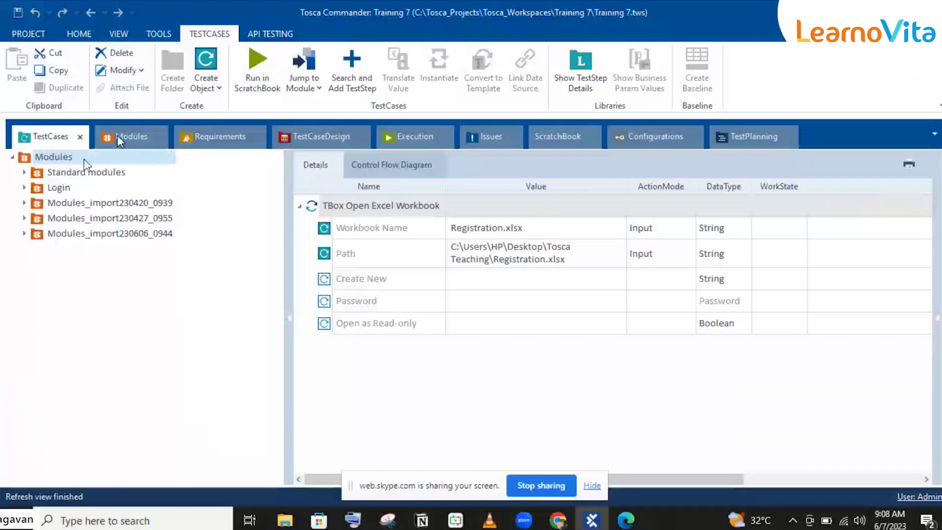
left_click_drag(120, 142, 113, 156)
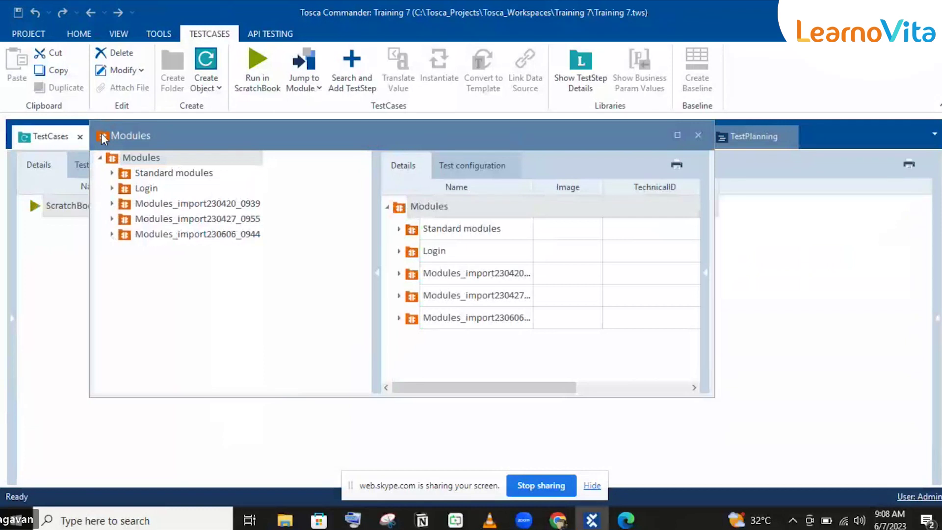
double_click(103, 139)
left_click(58, 157)
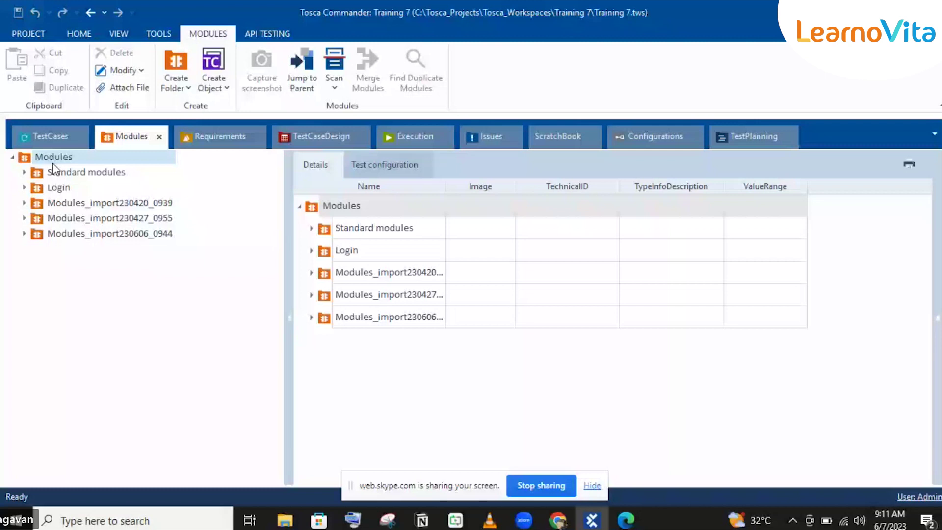
Start a PDF scan from the root Modules folder and load the order PDF dated 5/25/2023 from Downloads
right_click(52, 162)
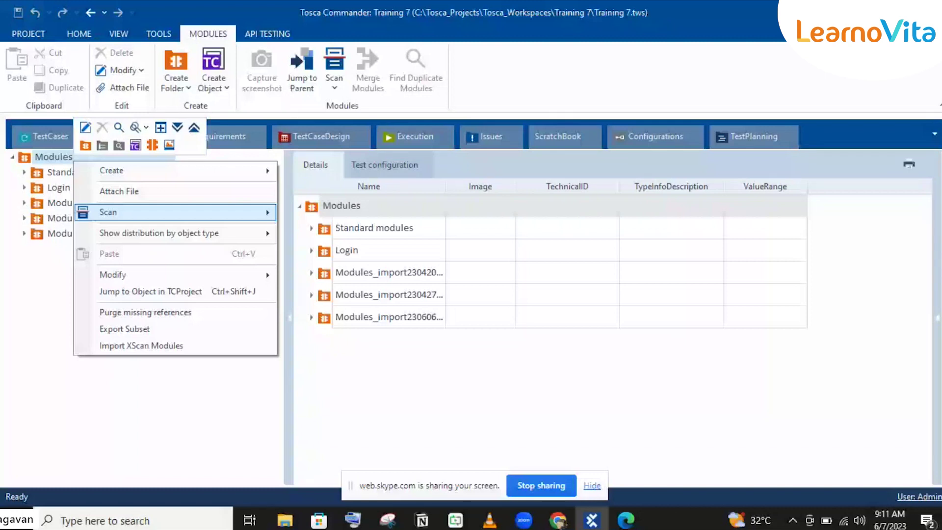
mouse_move(147, 212)
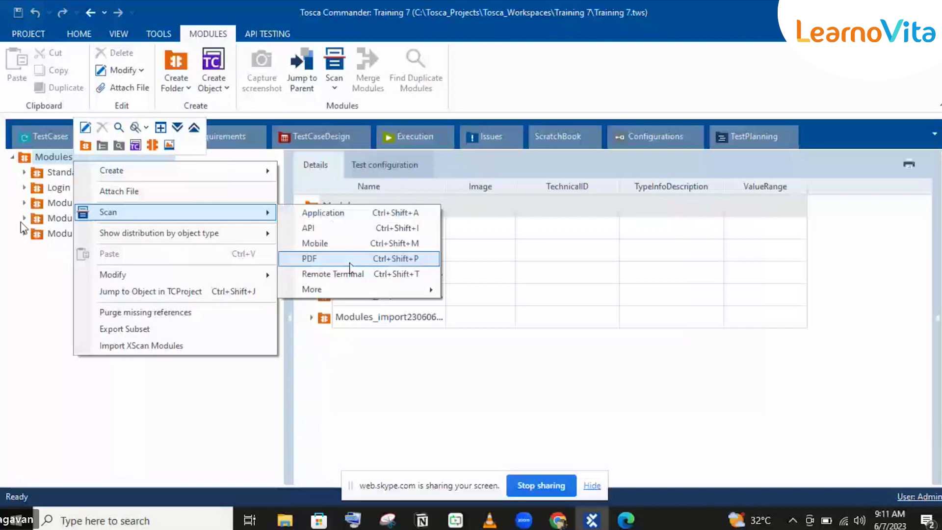
left_click(349, 260)
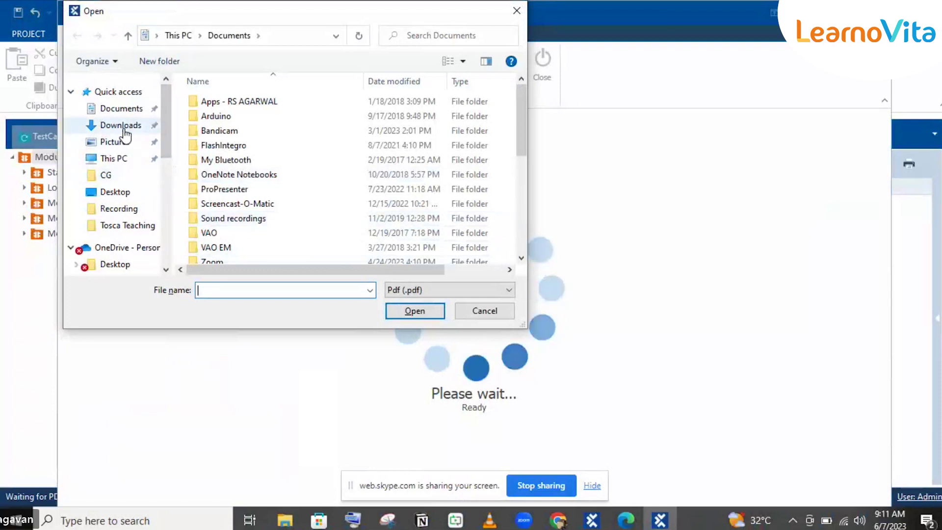
left_click(124, 128)
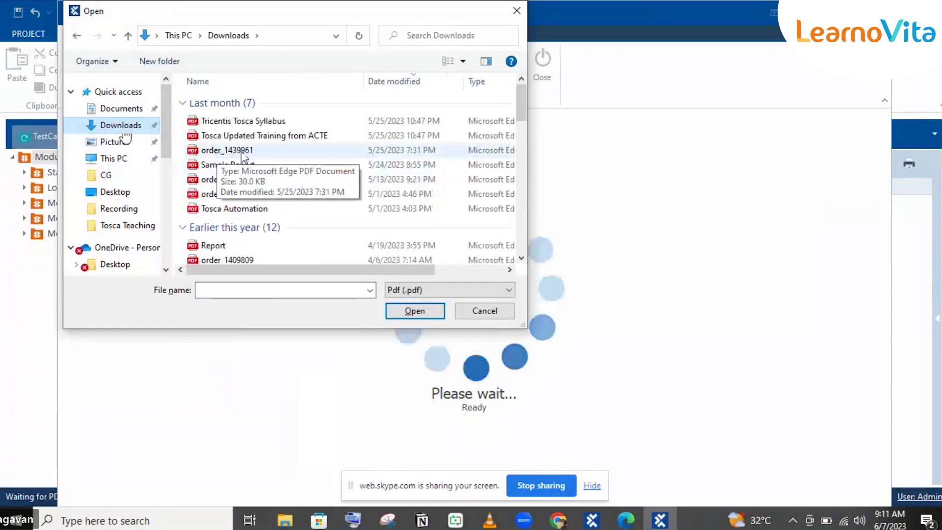
left_click(223, 151)
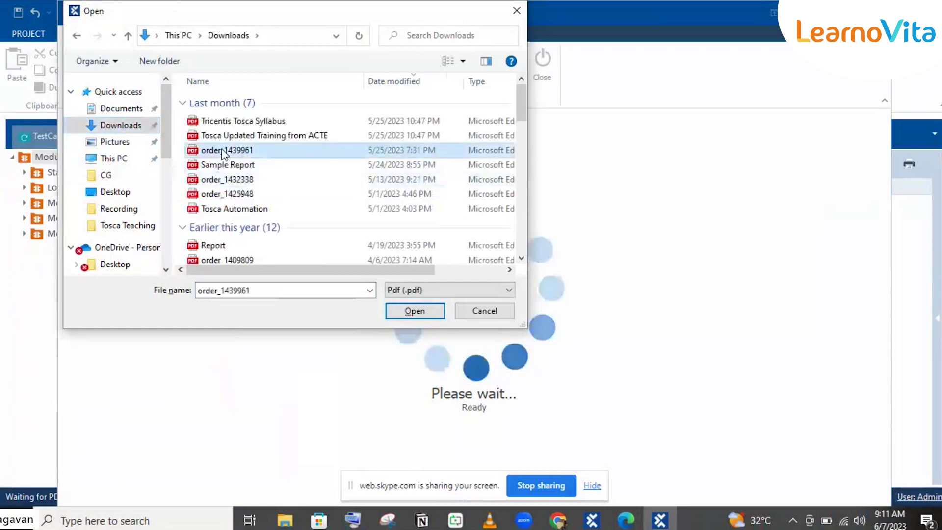
left_click(415, 312)
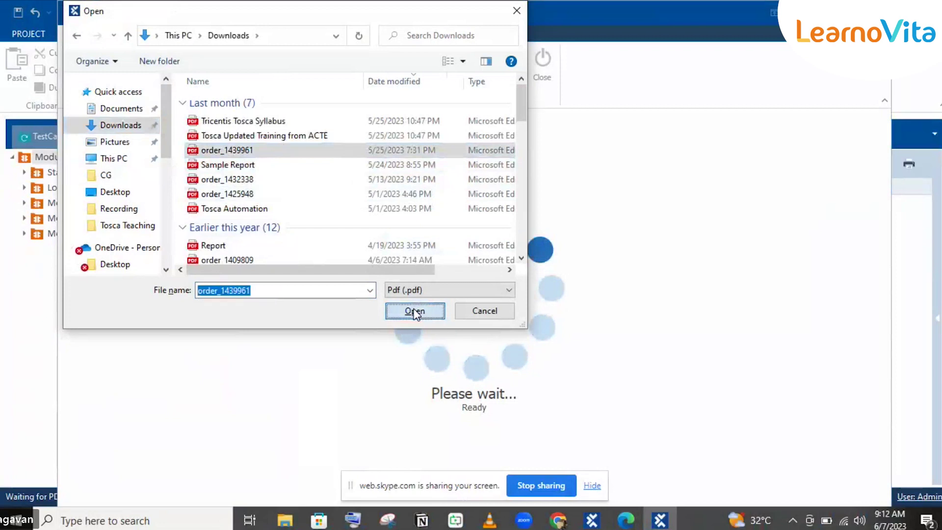
left_click(415, 311)
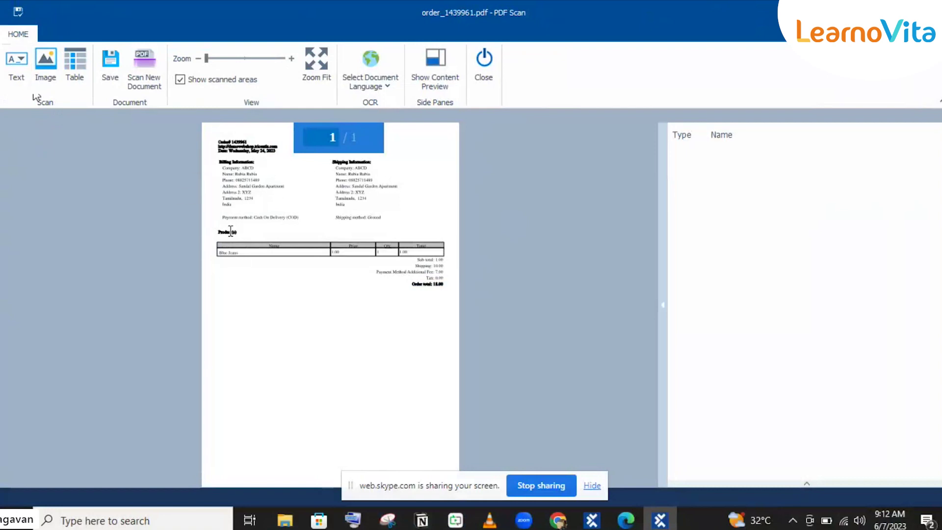
Mark the billing name as a text area, the shipping information as an image area and the product table as a table area
left_click(15, 74)
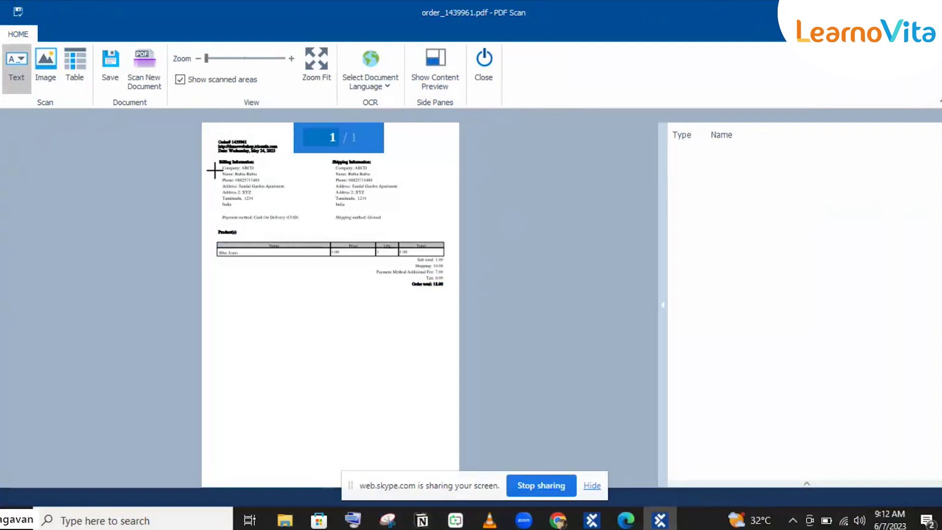
left_click_drag(215, 168, 278, 176)
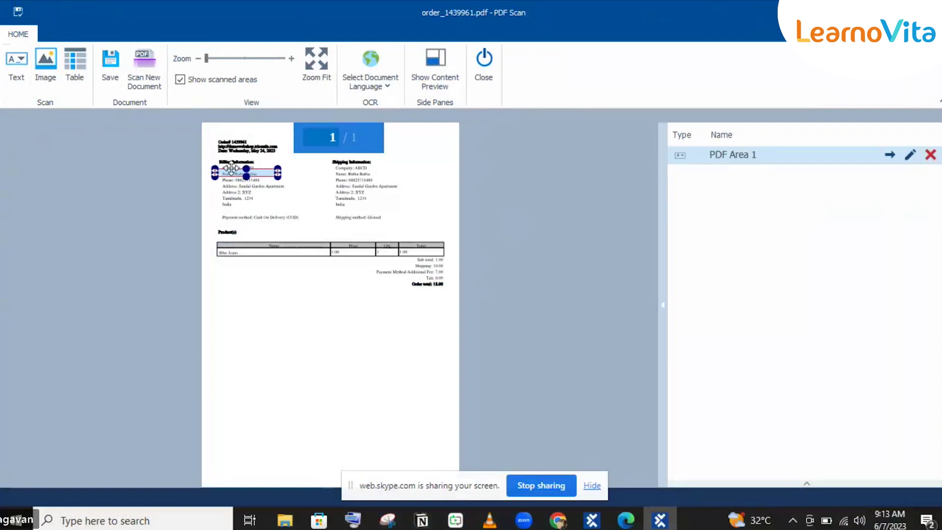
left_click(51, 74)
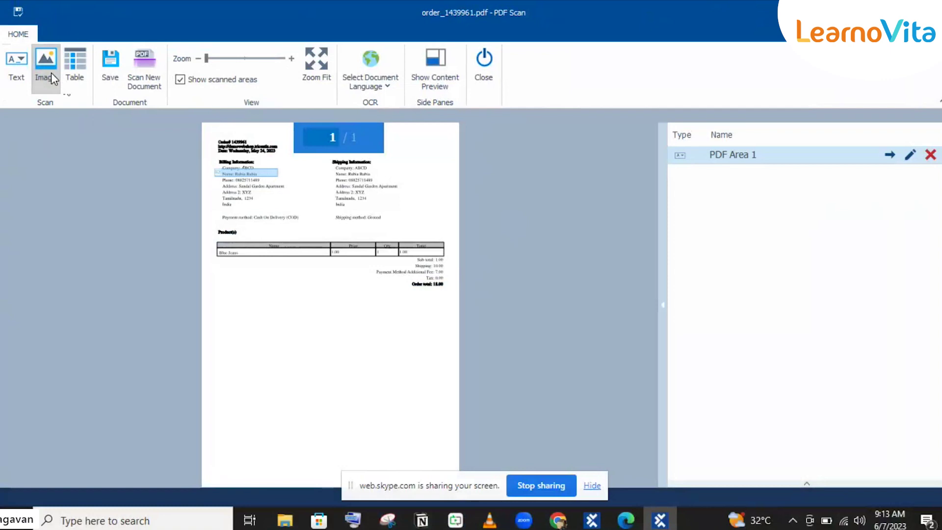
left_click_drag(317, 168, 393, 216)
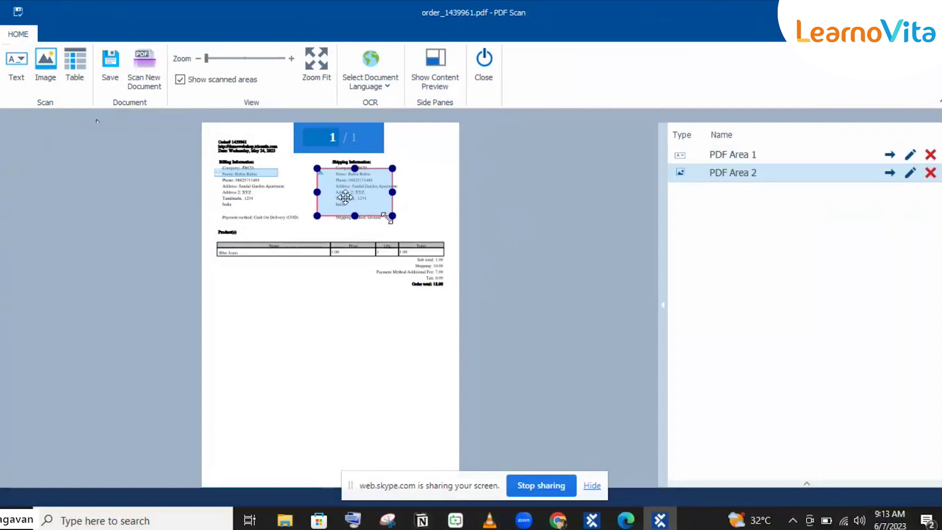
left_click(68, 71)
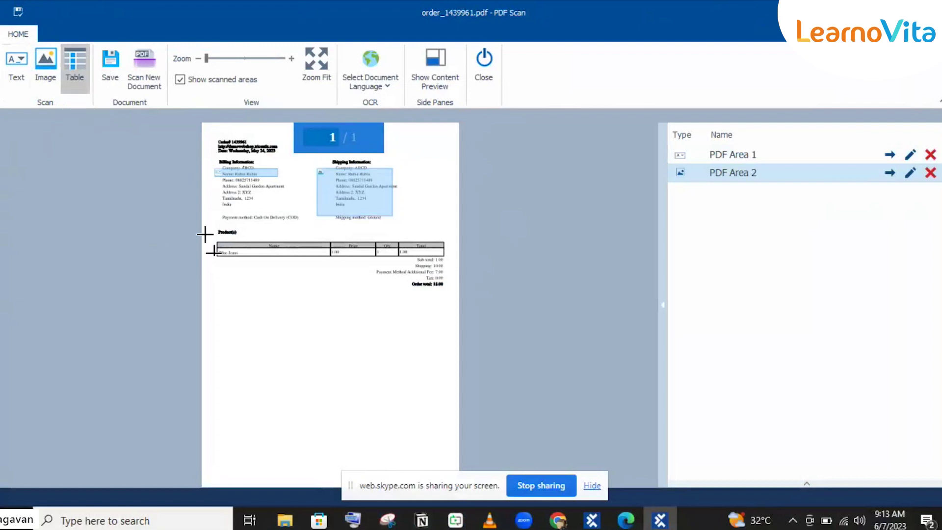
left_click_drag(205, 234, 465, 258)
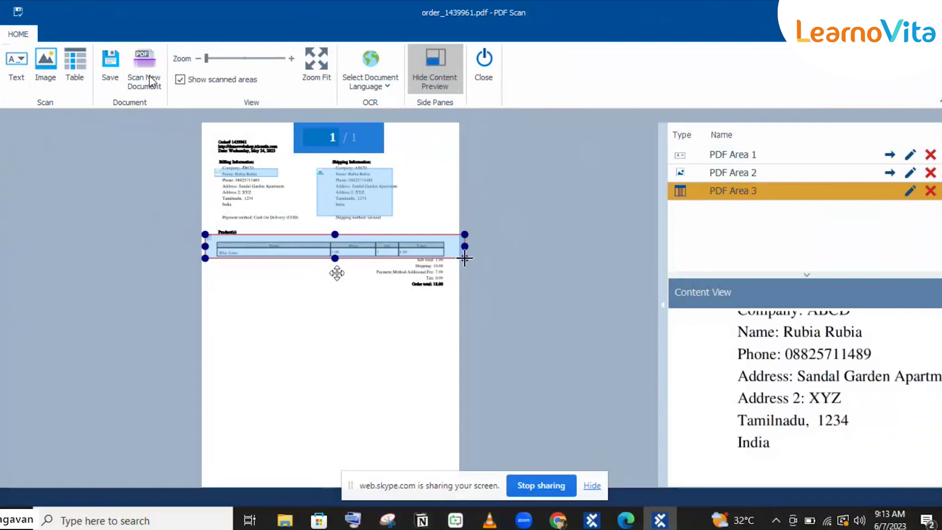
Delete all scanned text, image and table areas from the PDF scan
left_click(766, 240)
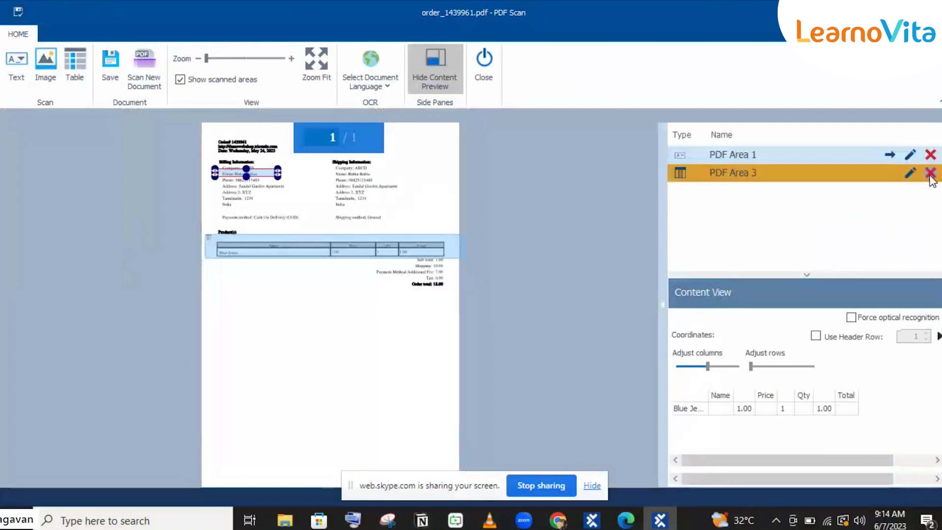
left_click(930, 175)
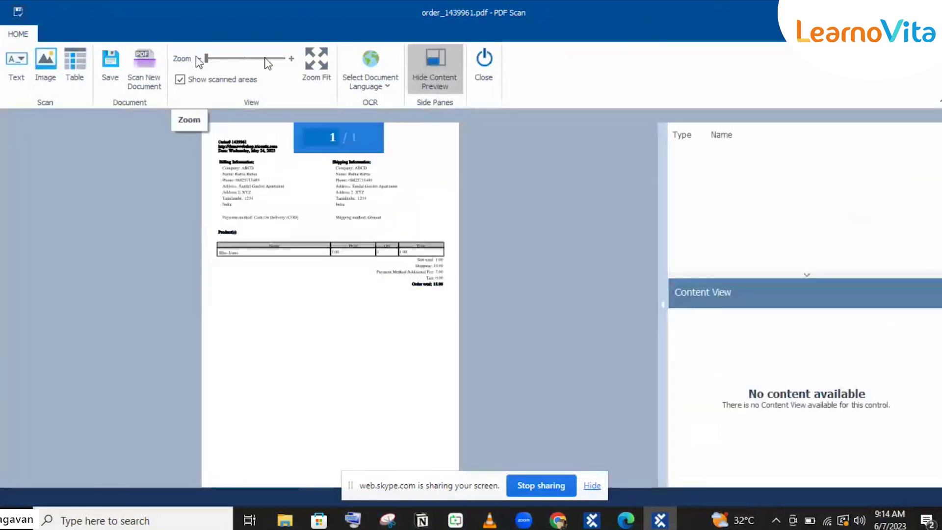
Enlarge the PDF page, review the available document languages, and hide and restore the content preview
left_click(291, 59)
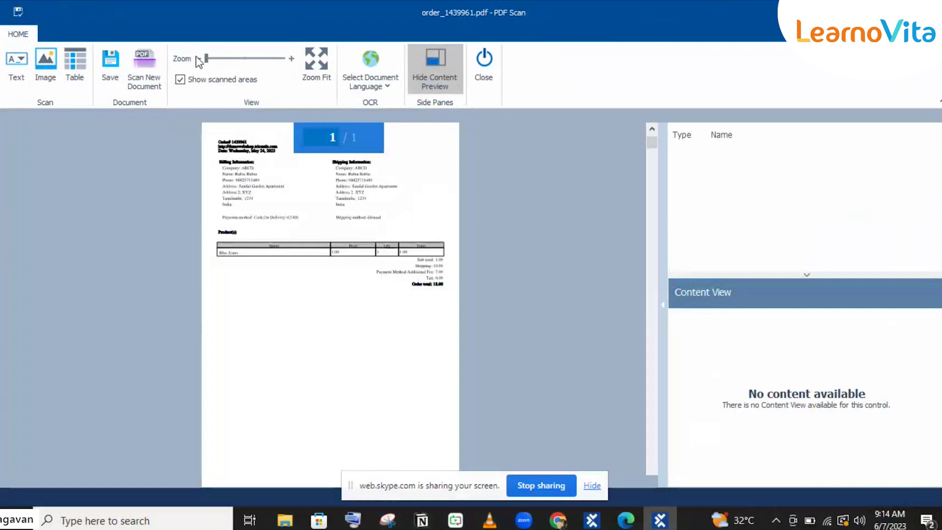
left_click(291, 59)
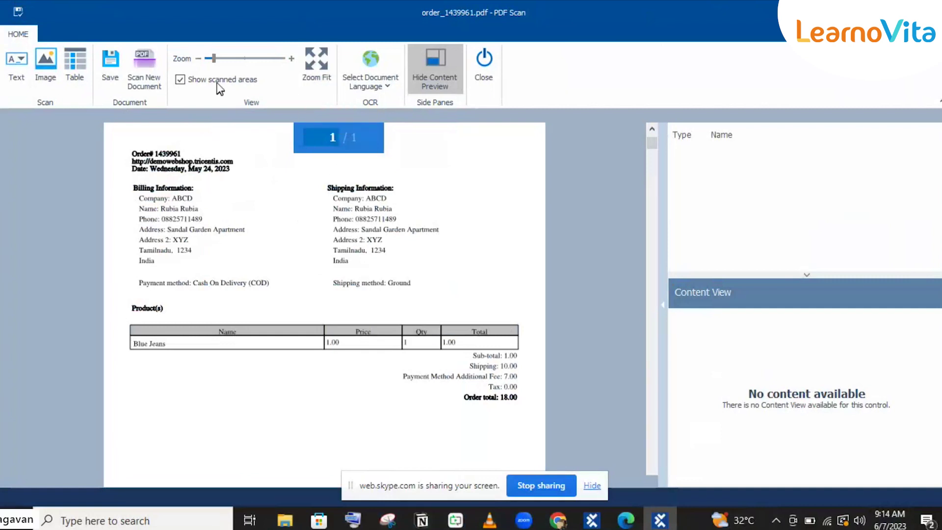
left_click(367, 89)
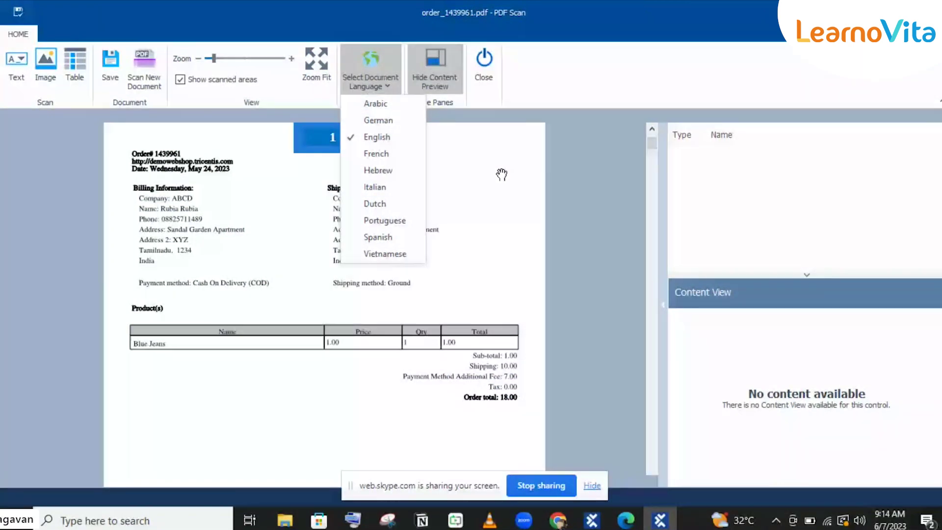
left_click(453, 66)
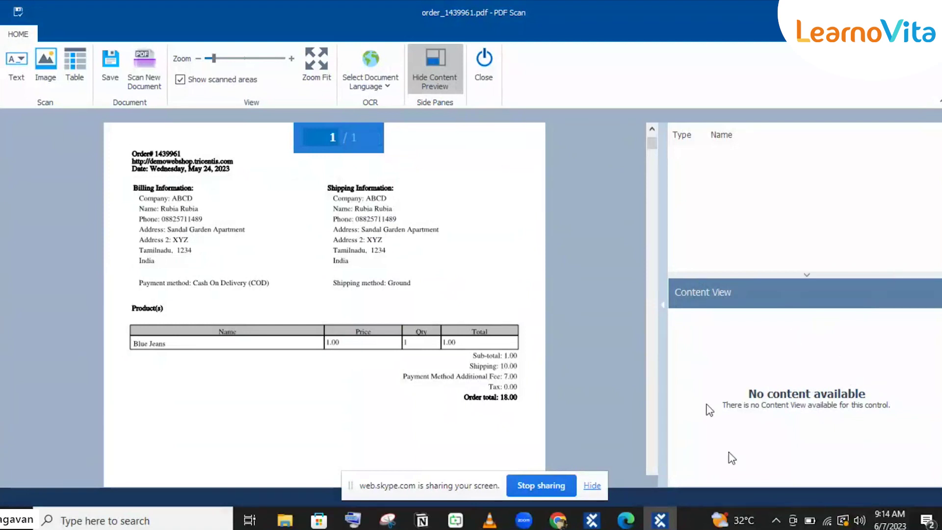
left_click(431, 77)
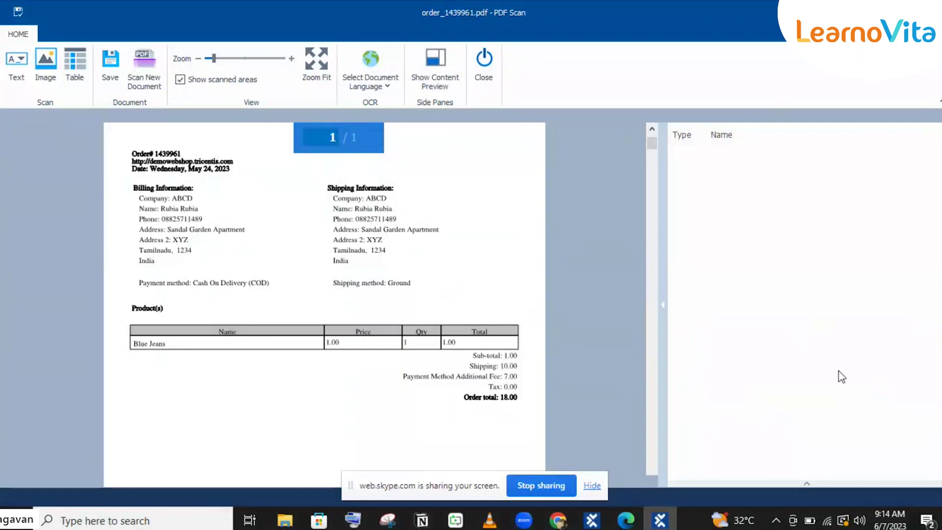
left_click(447, 94)
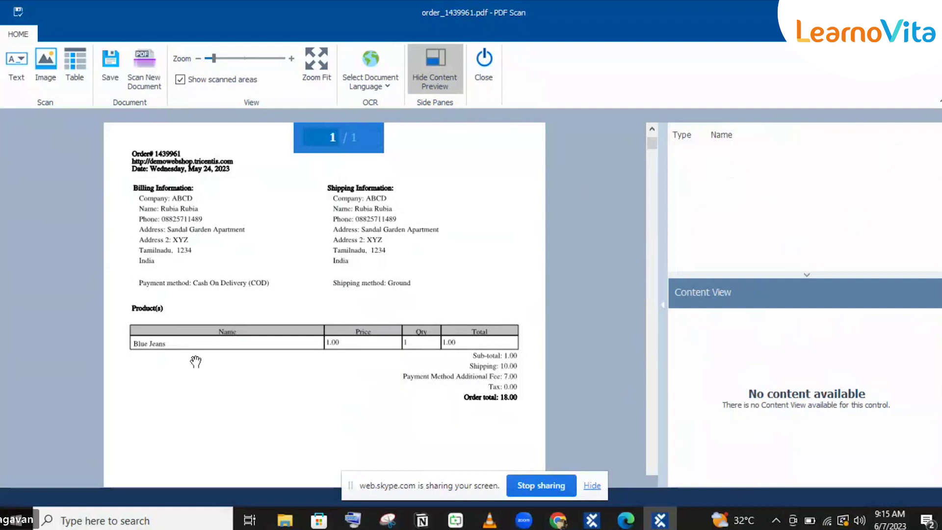
Scan the payment method value "Cash On Delivery (COD)" as a text area and rename it Paymnt
left_click(12, 80)
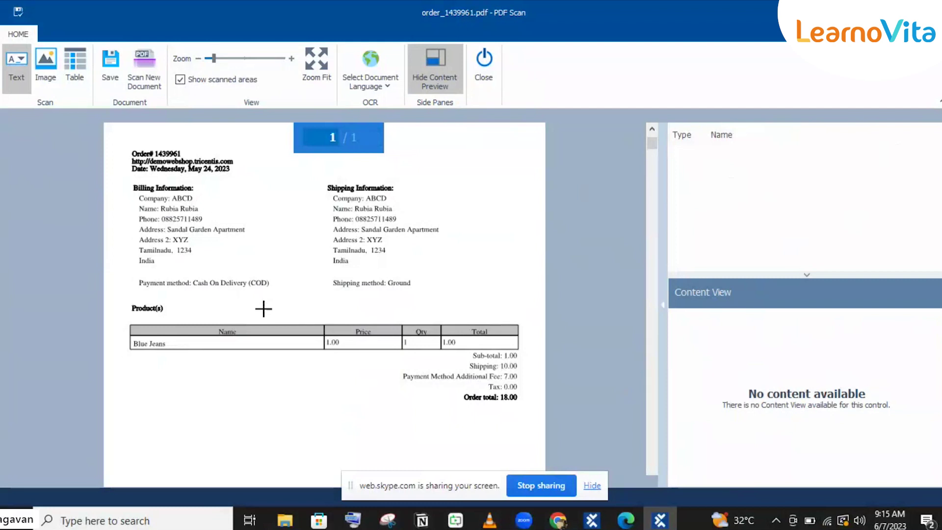
left_click_drag(190, 274, 271, 292)
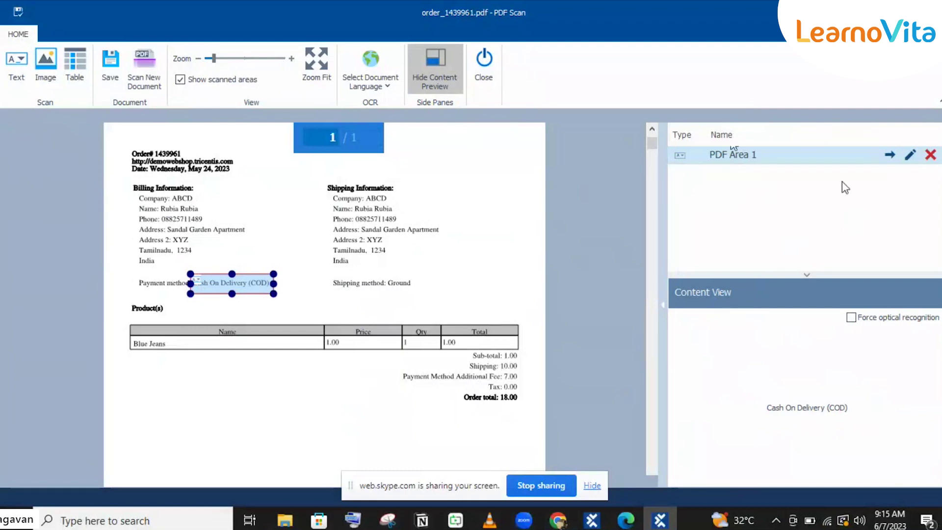
left_click(909, 157)
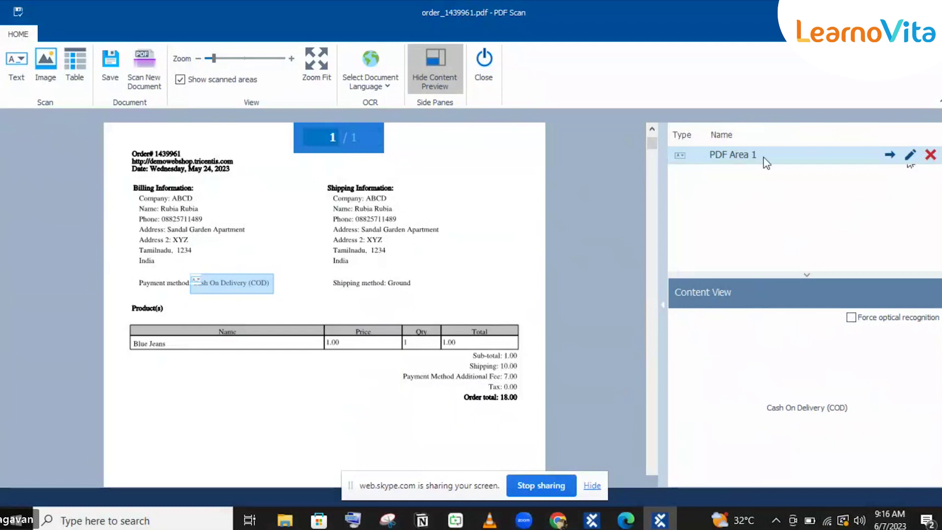
double_click(727, 156)
type("Paym")
type("nt")
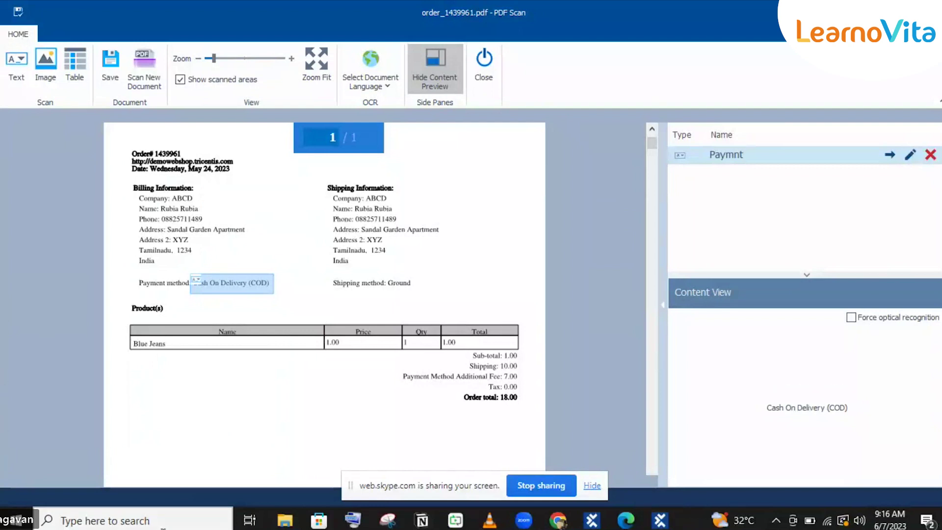
key("Return")
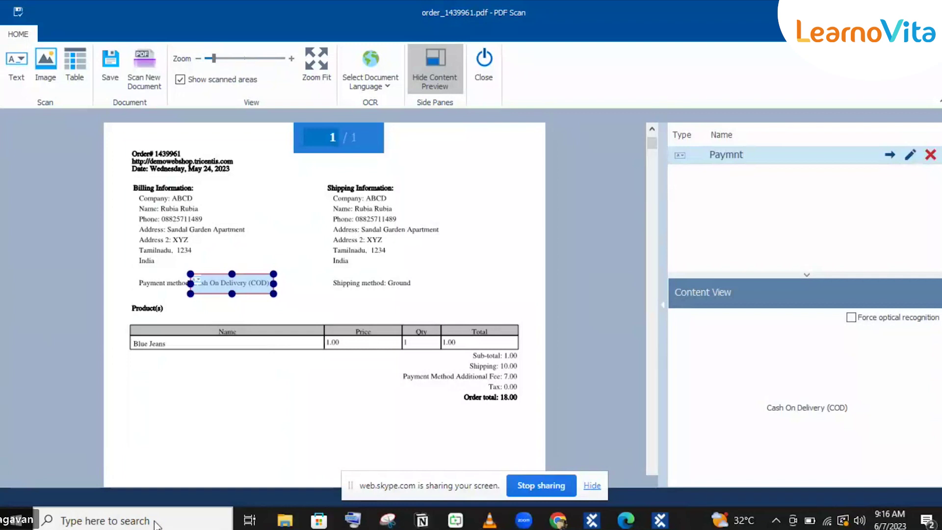
Open the On-Screen Keyboard through a Windows search for "on scr" and rename the payment text area to Paymnt mthod
left_click(156, 522)
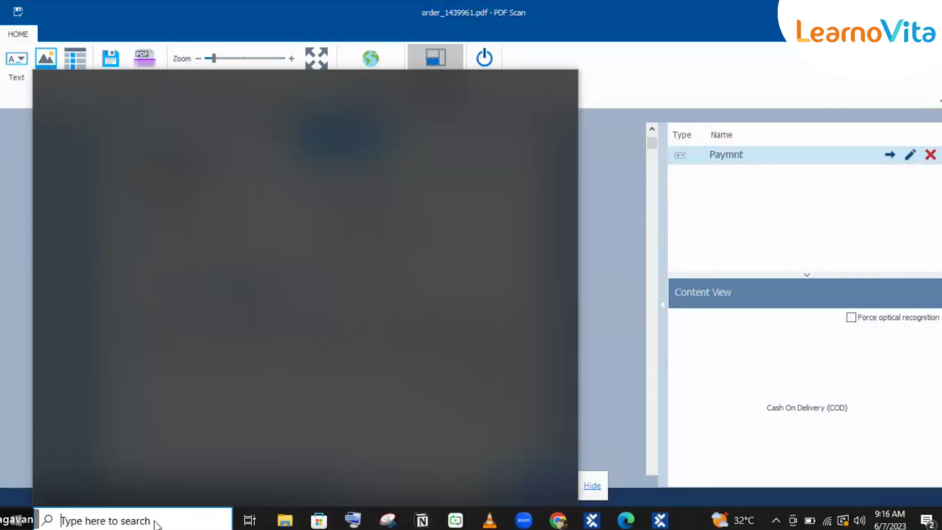
type("on scr")
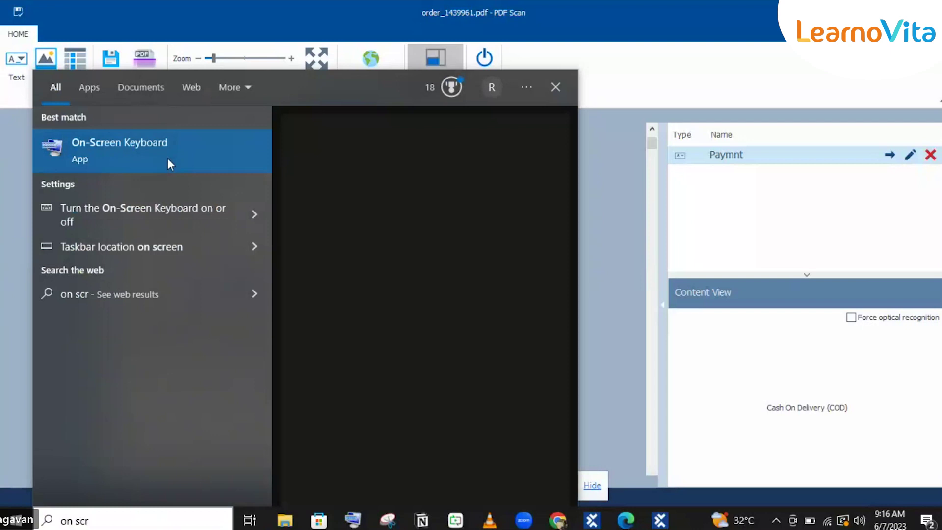
double_click(767, 147)
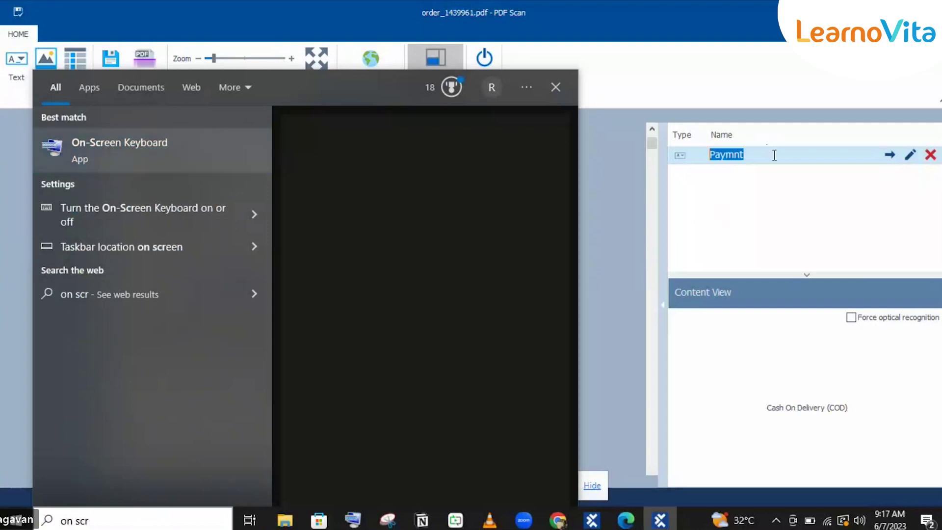
left_click(774, 155)
type("mt")
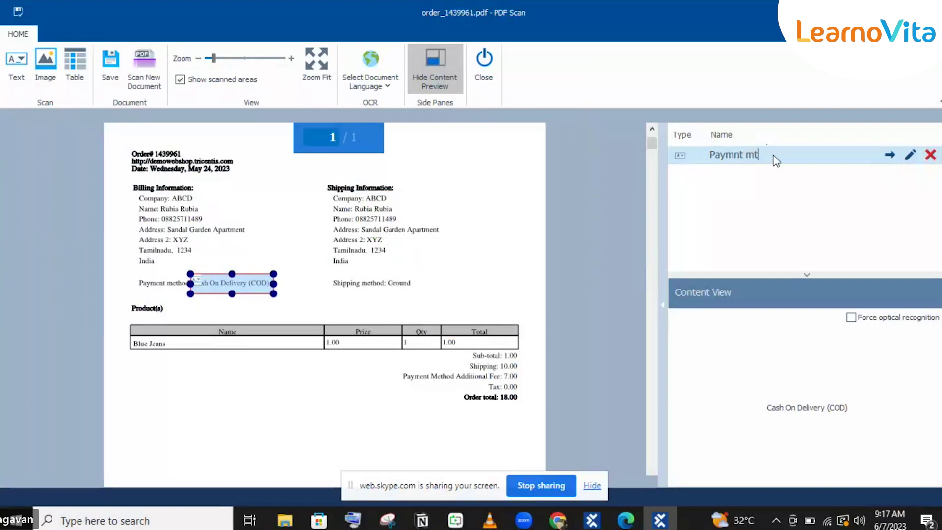
type("hod")
key("Return")
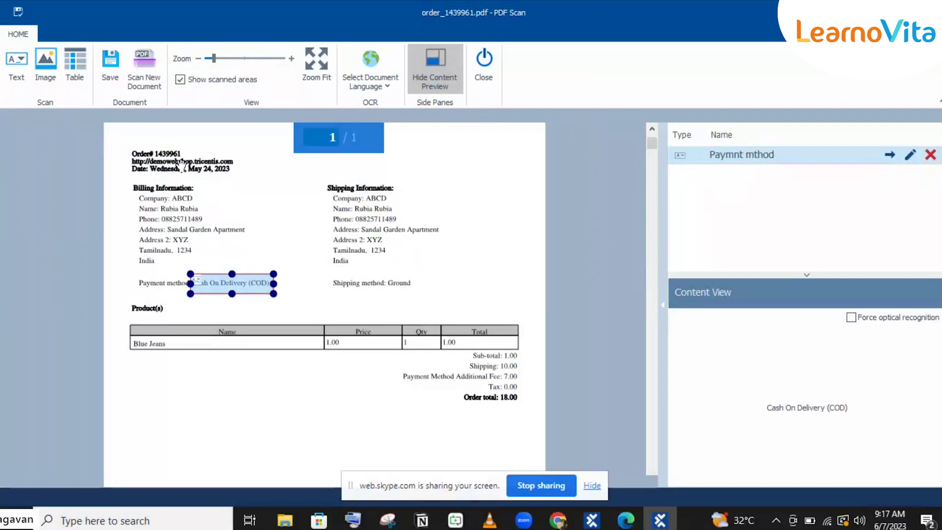
Scan the shipping method value "Ground" as a text area and rename it Shipping Mthod
left_click(17, 68)
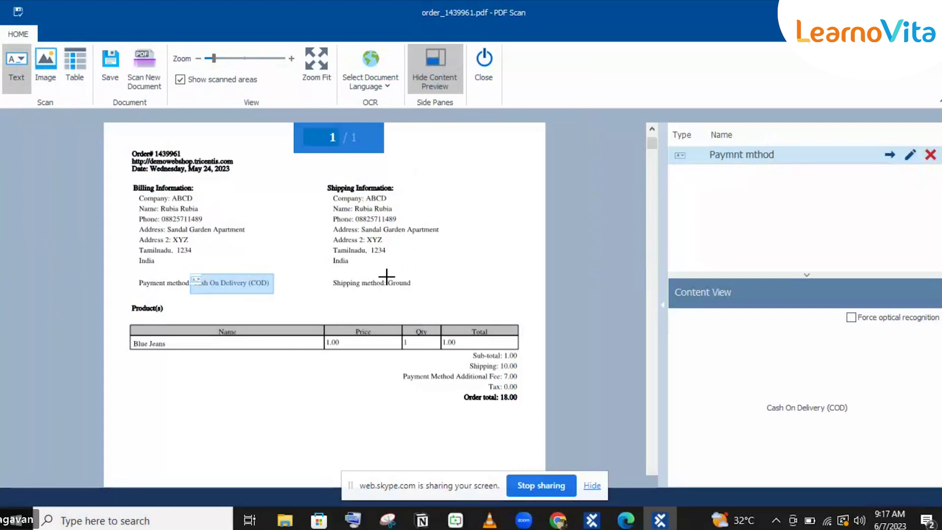
left_click_drag(387, 278, 413, 292)
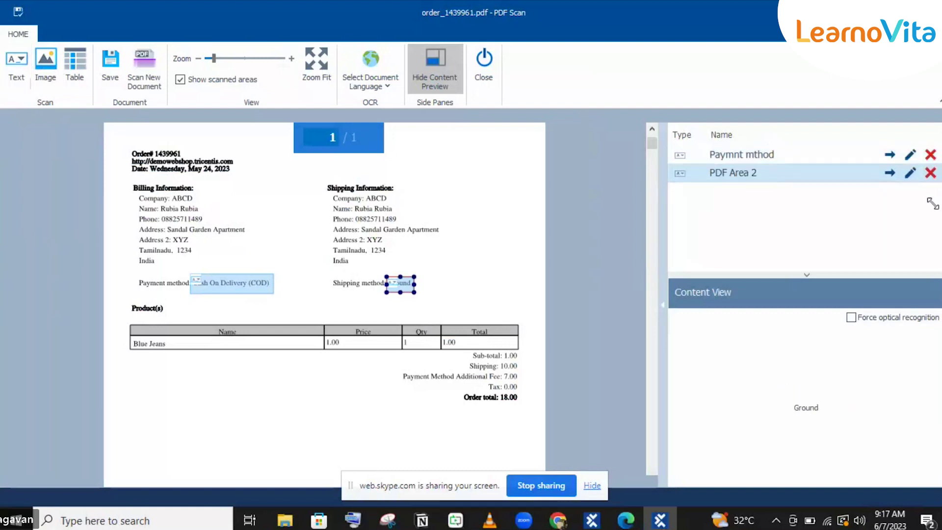
left_click(768, 172)
key("ctrl+a")
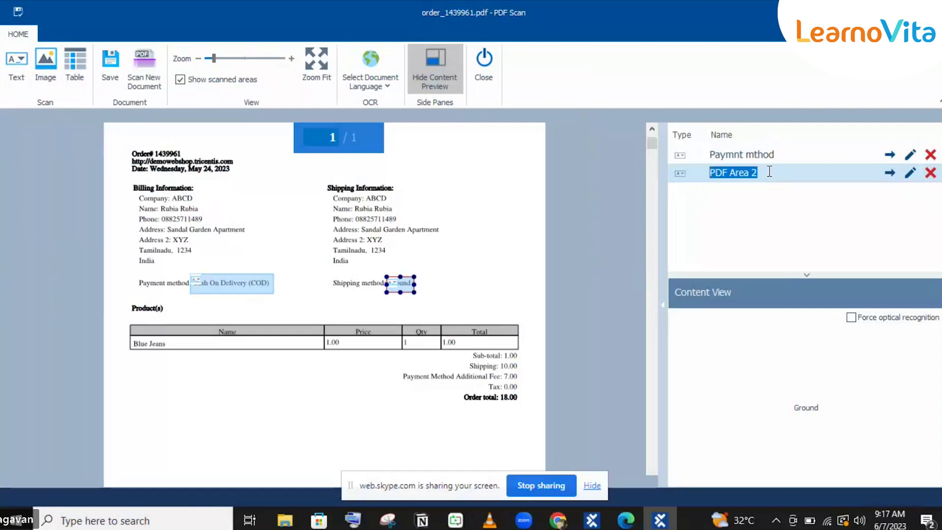
type("Sh")
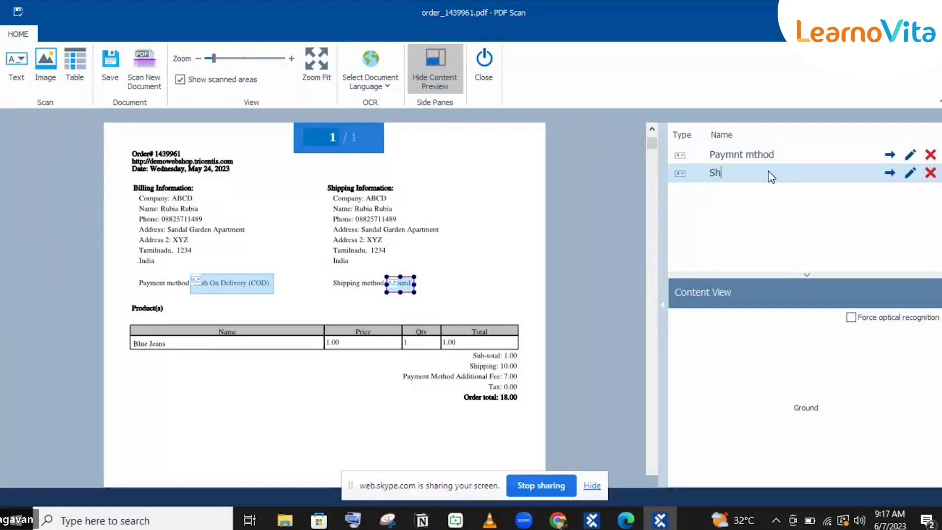
type("ipping Mthod")
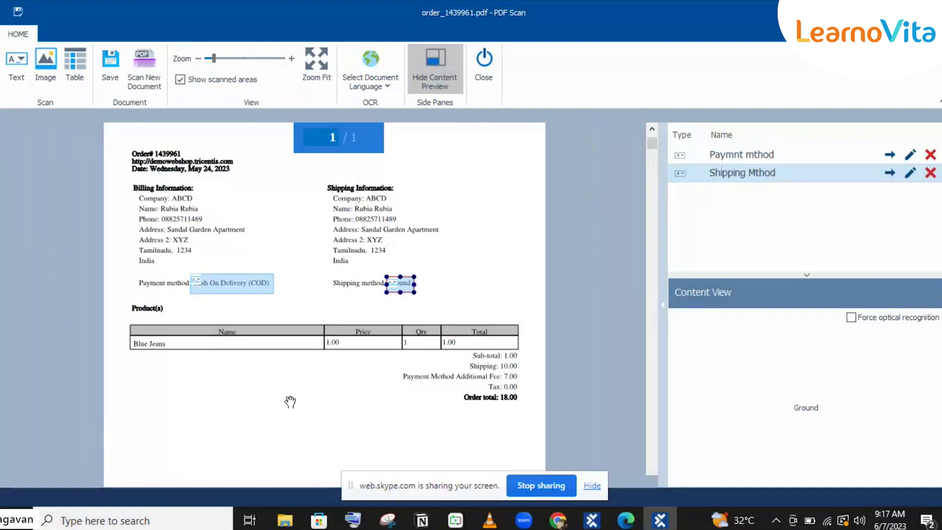
Scan the whole product table as a table area, rename it Product table, and minimize the On-Screen Keyboard
left_click(76, 62)
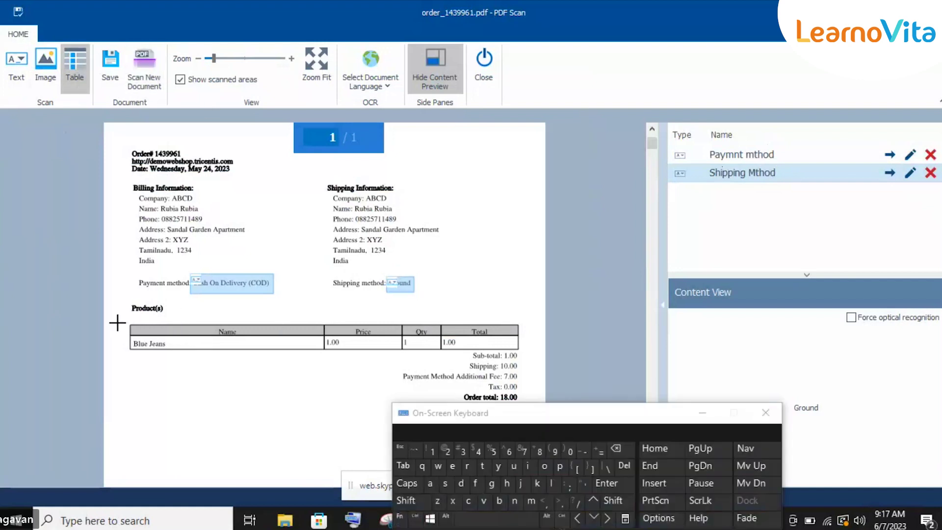
left_click_drag(120, 317, 521, 353)
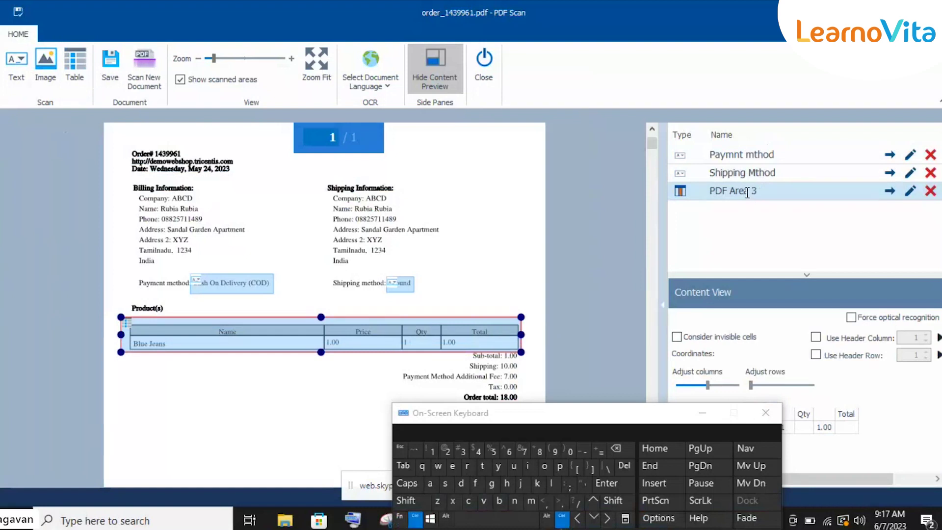
double_click(746, 192)
type("Pr")
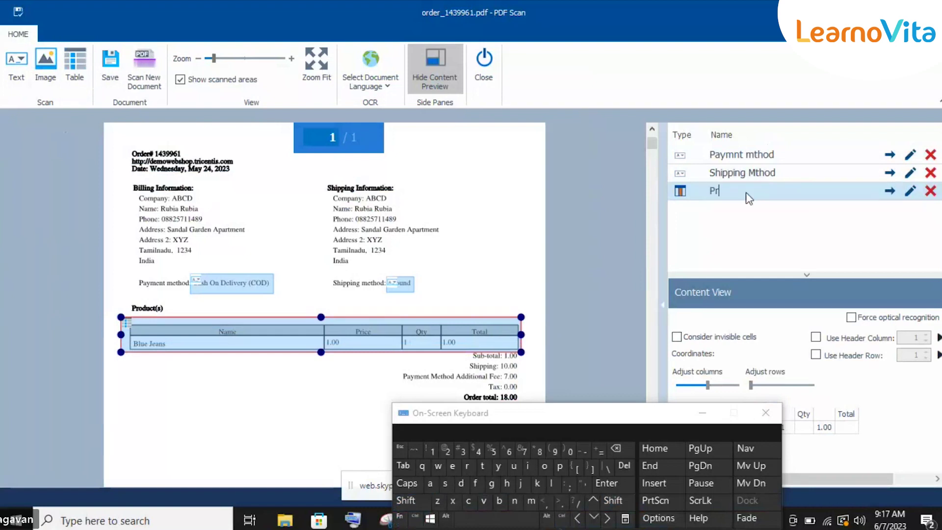
type("oduct")
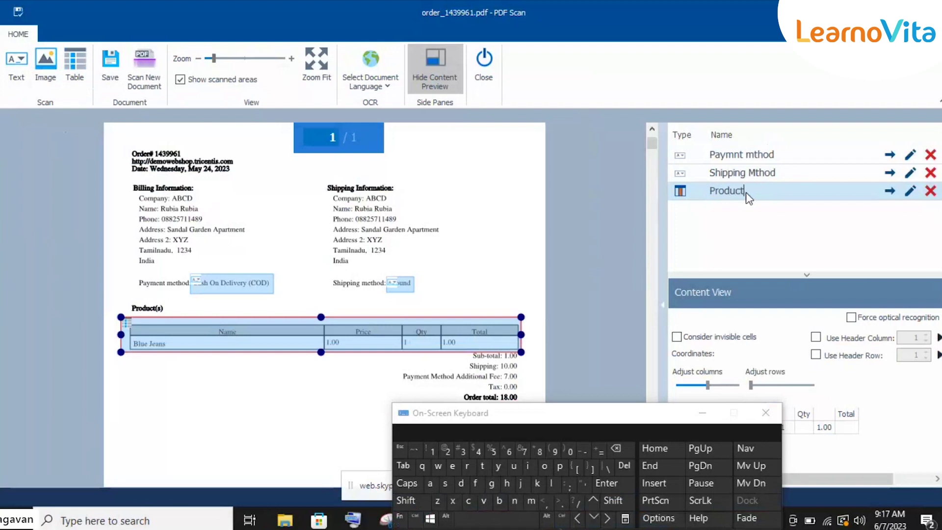
type(" tabl")
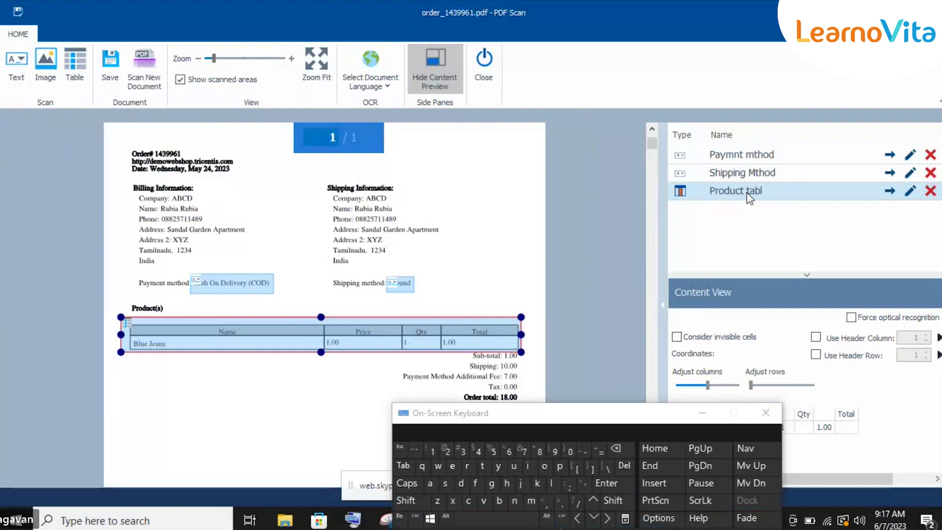
left_click(452, 469)
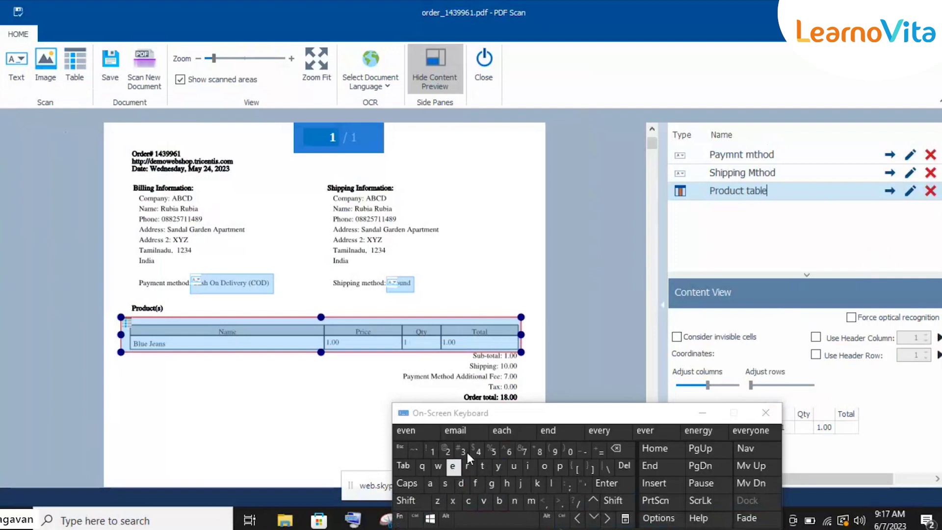
left_click(779, 207)
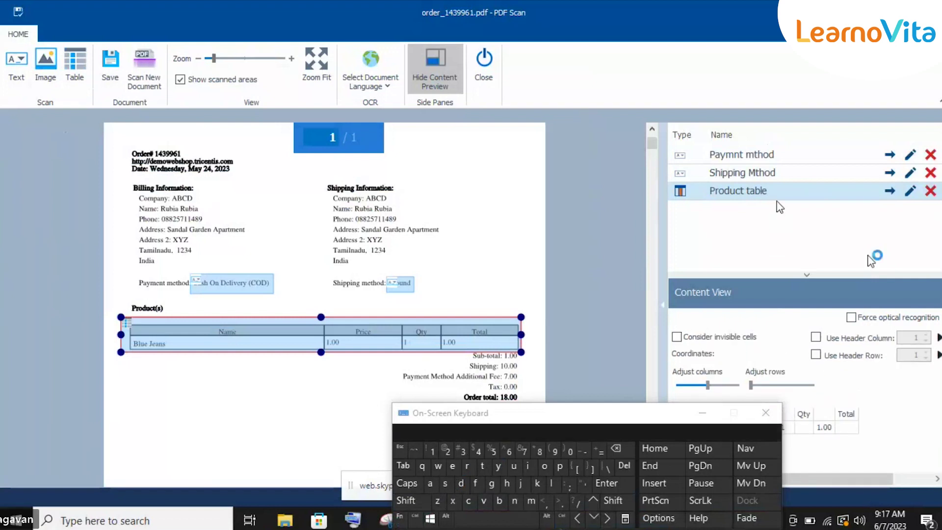
left_click(703, 413)
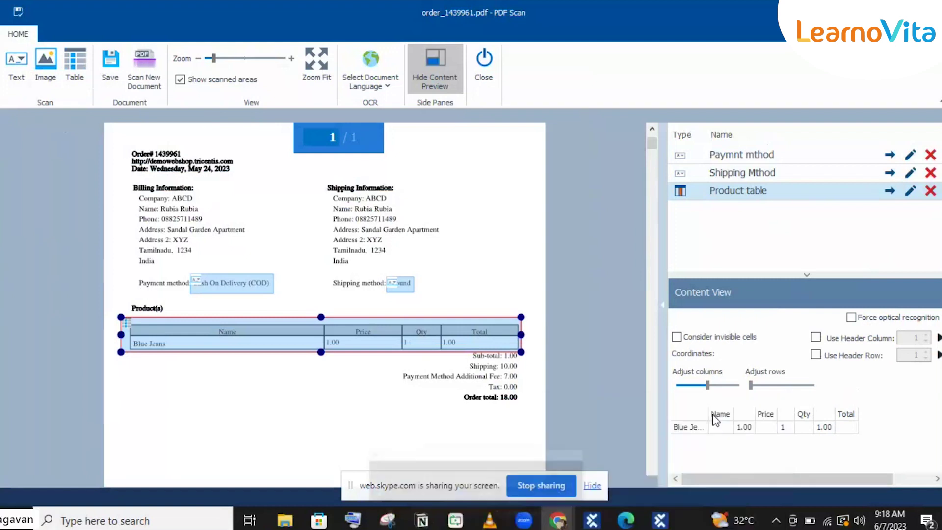
Widen the Shipping Mthod text area slightly beyond the end of the word "Ground"
left_click(742, 174)
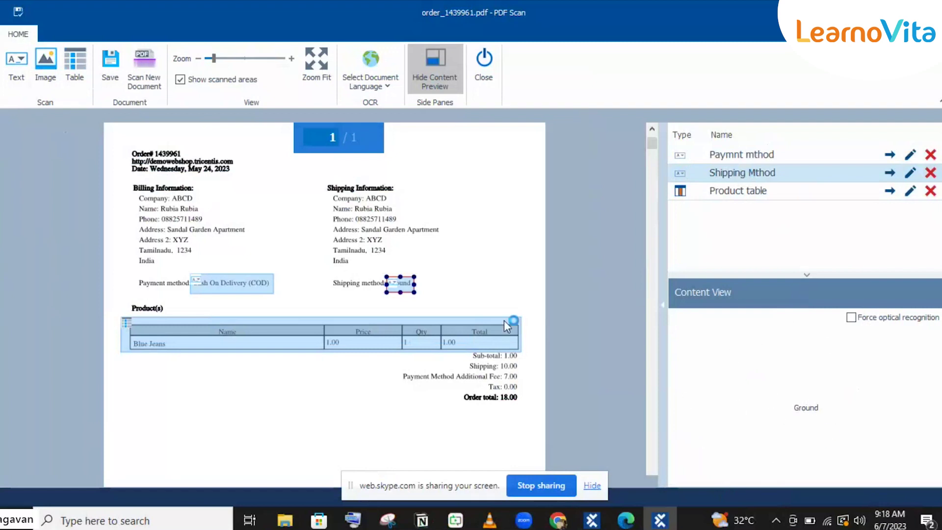
mouse_move(415, 285)
left_mouse_down()
mouse_move(447, 286)
mouse_move(428, 285)
left_mouse_up()
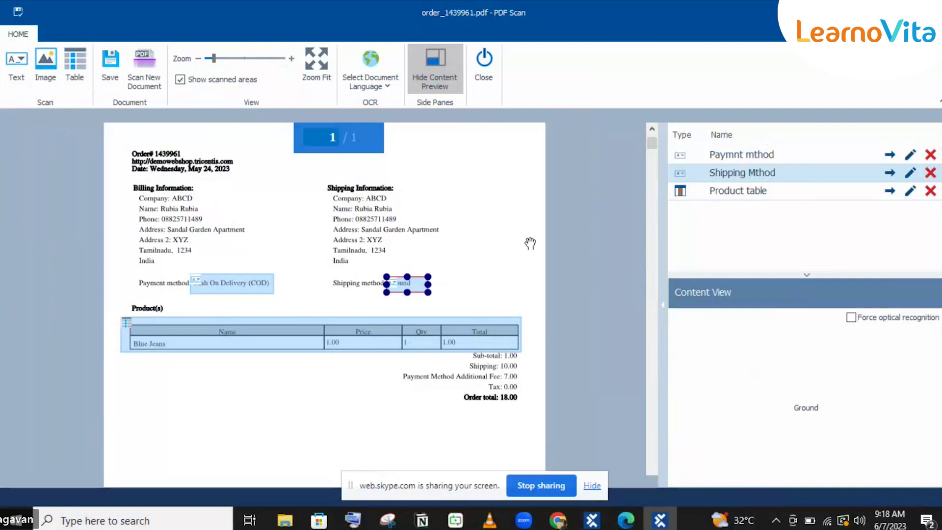
Use row 1 as the header row of the Product table area, leave the header column off, and check cell coordinates
left_click(734, 192)
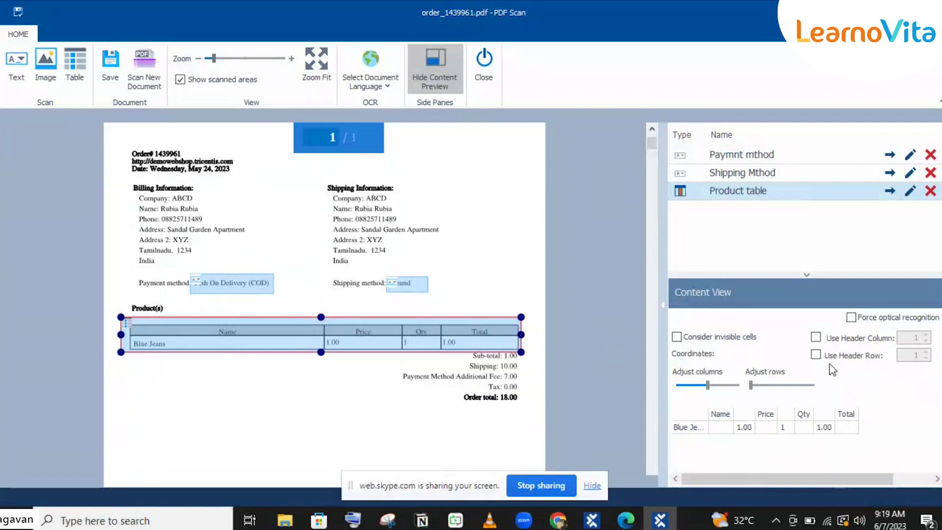
left_click(816, 354)
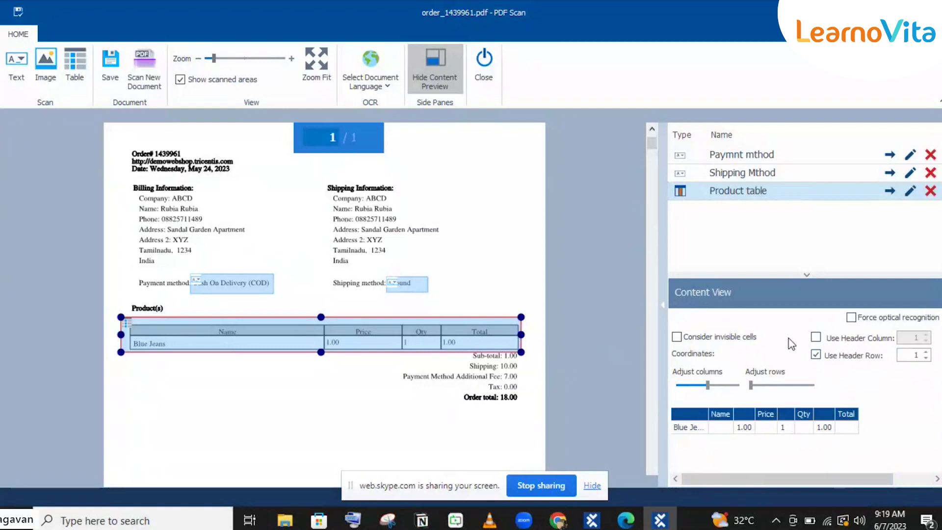
left_click(815, 337)
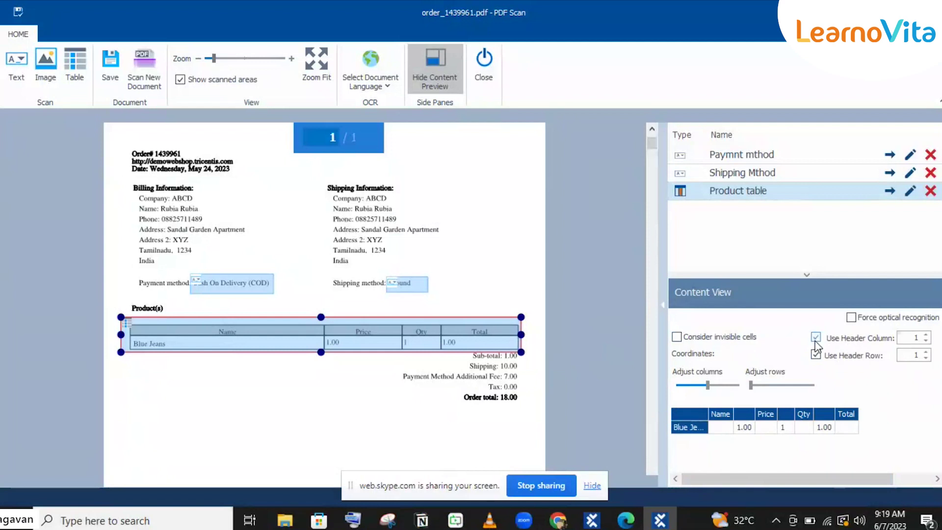
left_click(815, 338)
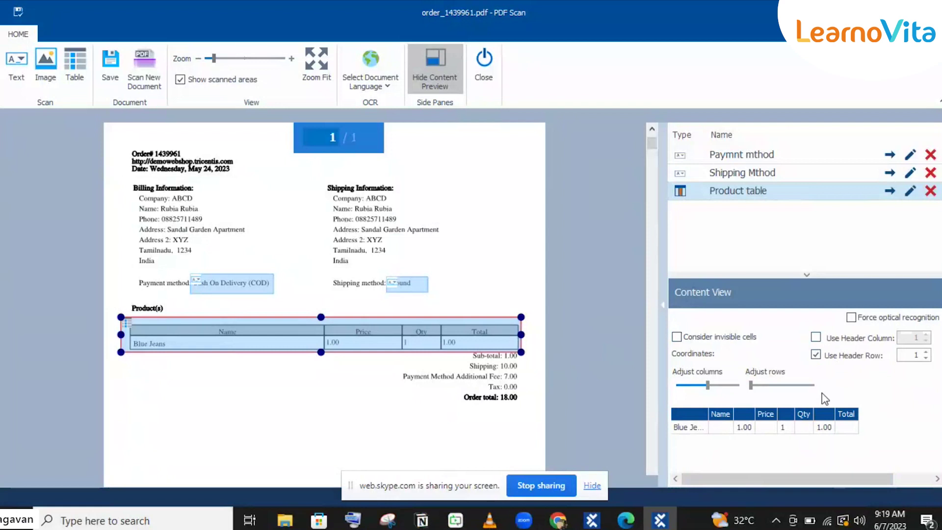
left_click(845, 414)
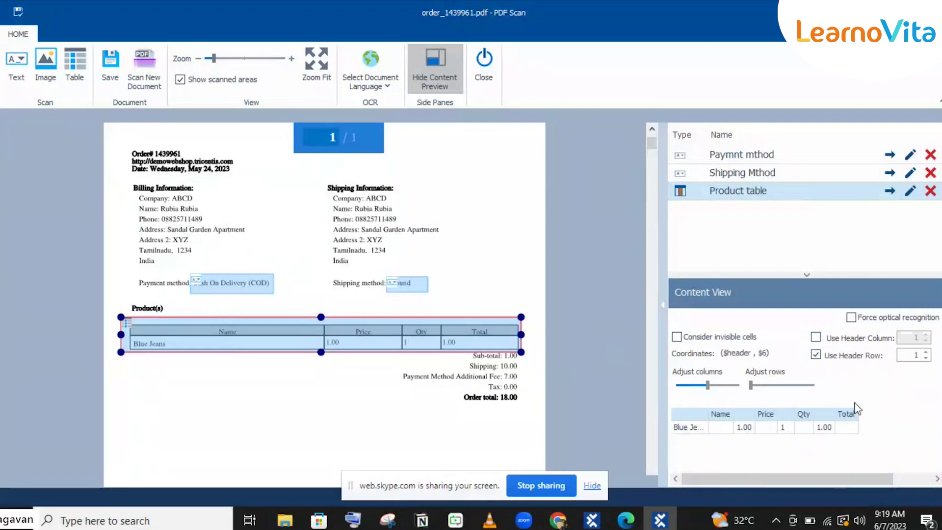
left_click(925, 353)
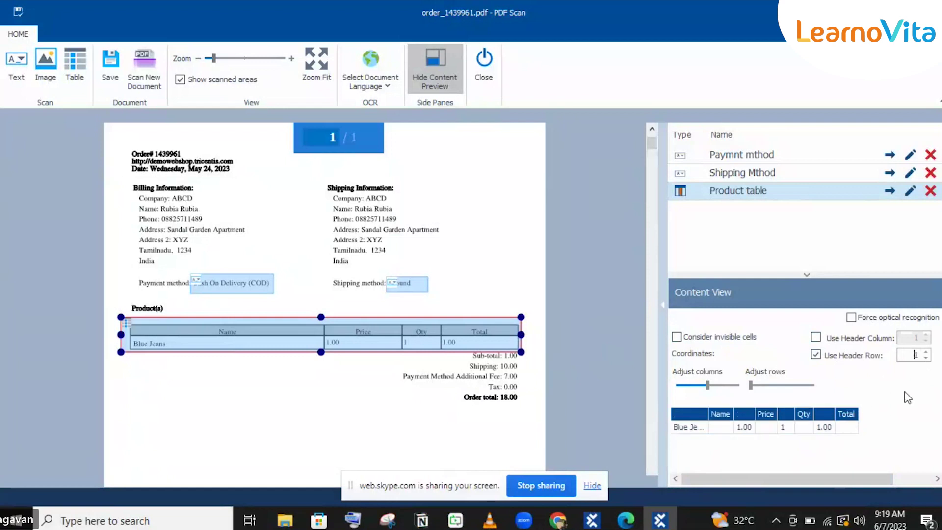
left_click(684, 427)
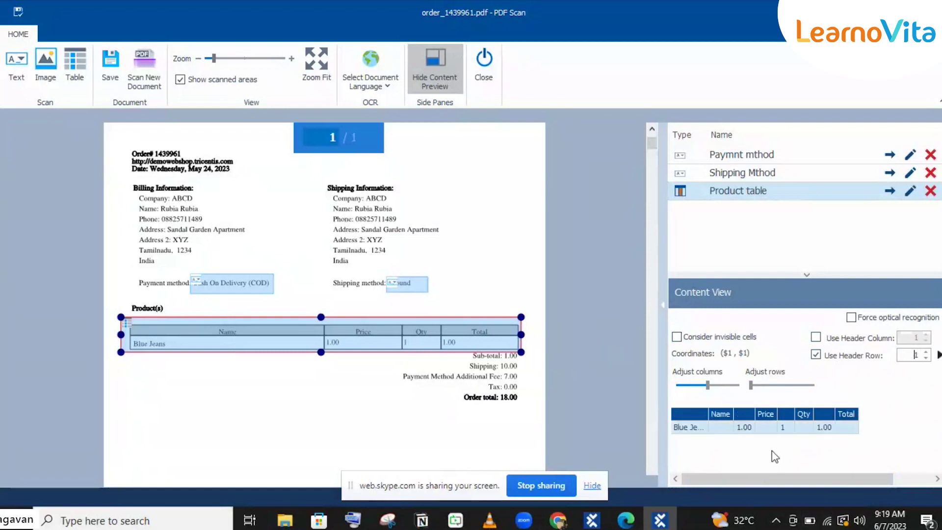
left_click(859, 467)
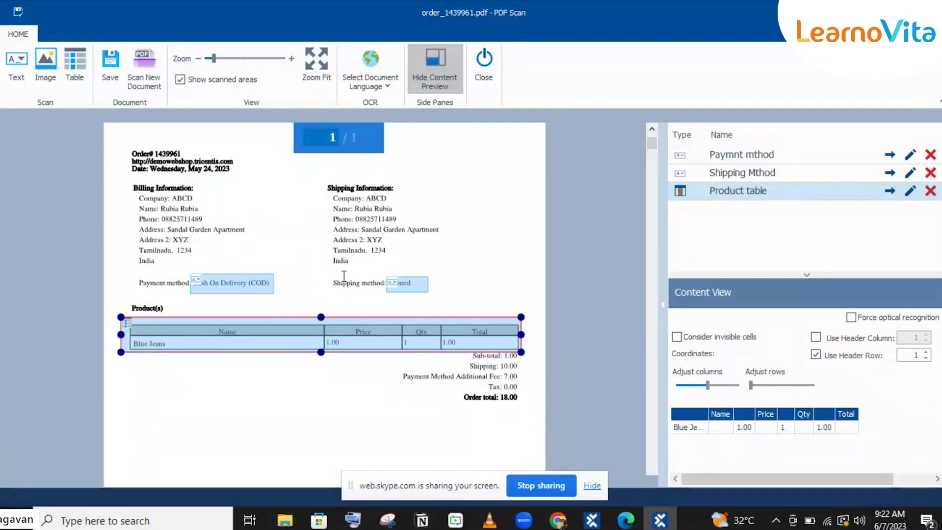
Scan the "Payment method:" label as a text area and use it as the text anchor for Paymnt mthod
left_click(45, 63)
left_click(16, 74)
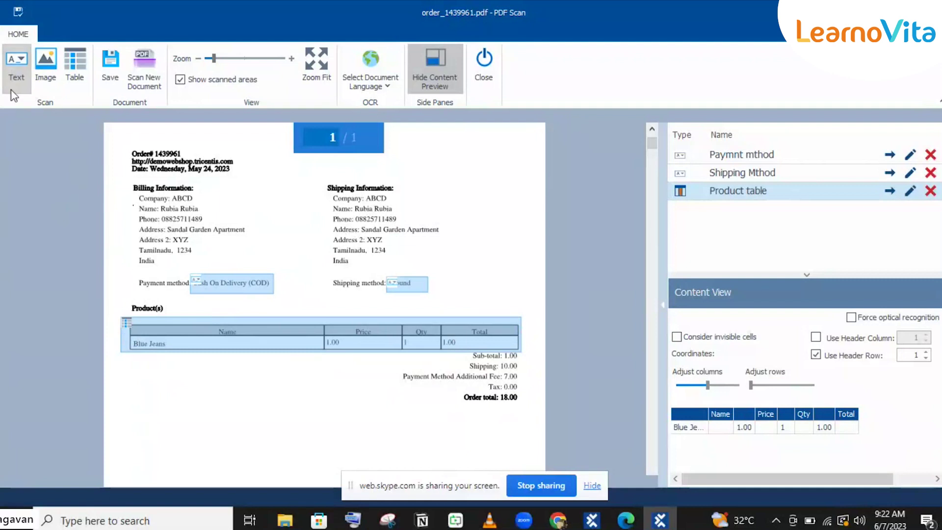
left_click_drag(132, 277, 192, 290)
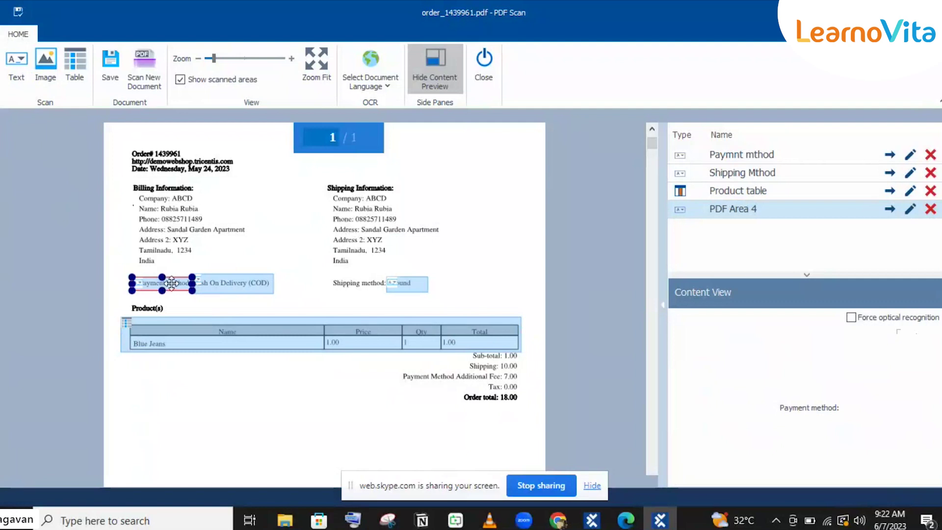
right_click(171, 283)
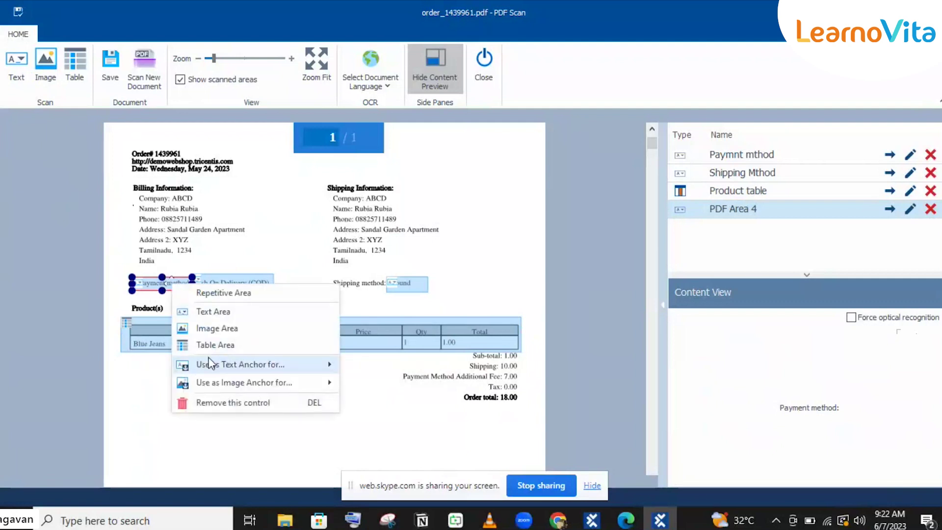
mouse_move(213, 363)
mouse_move(304, 366)
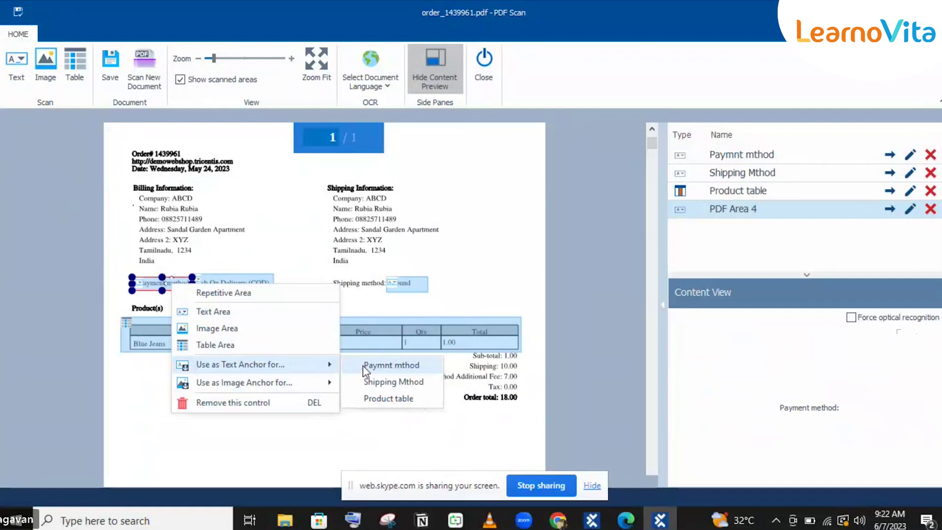
left_click(363, 365)
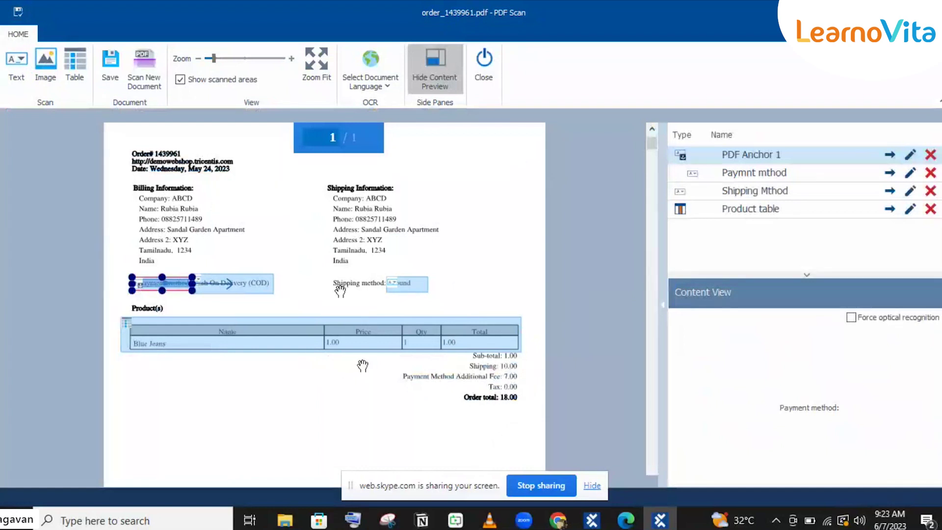
Scan the full "Shipping method:" label as a text area and use it as the text anchor for Shipping Mthod
left_click(16, 90)
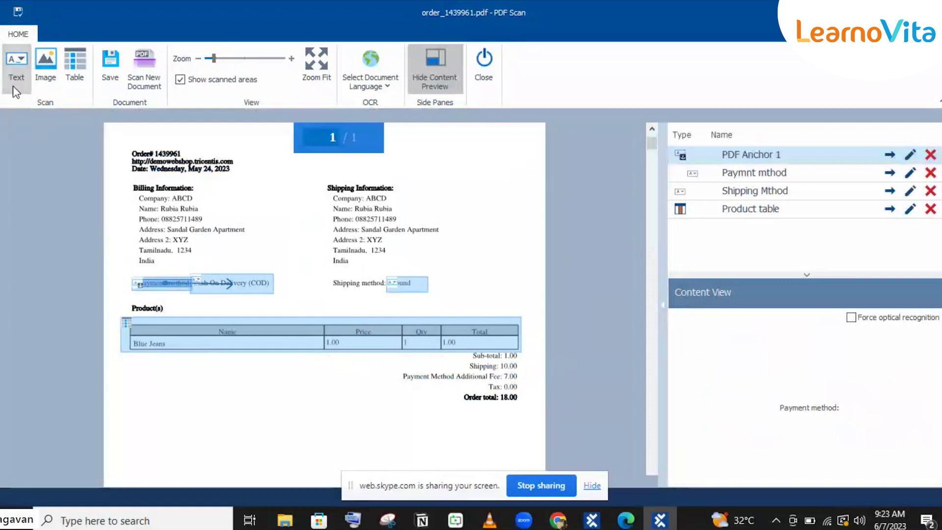
left_click_drag(327, 270, 385, 293)
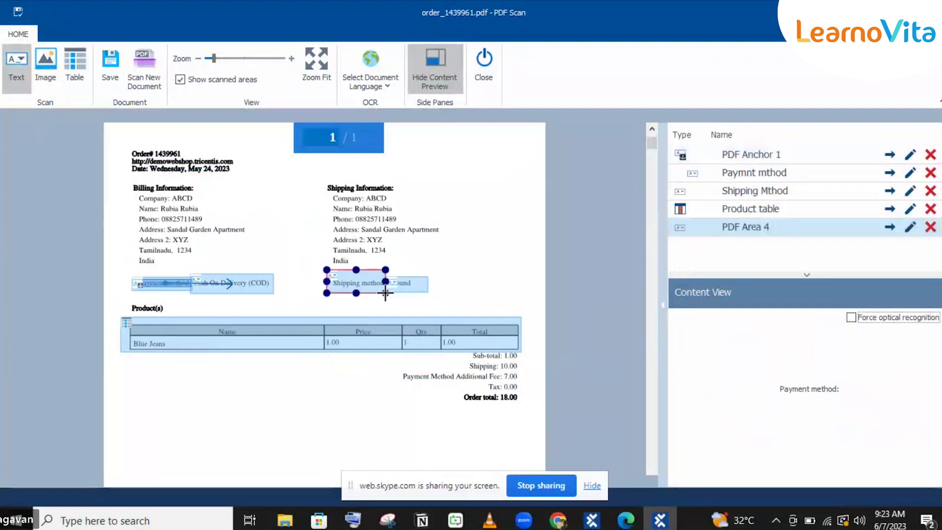
right_click(346, 284)
mouse_move(414, 365)
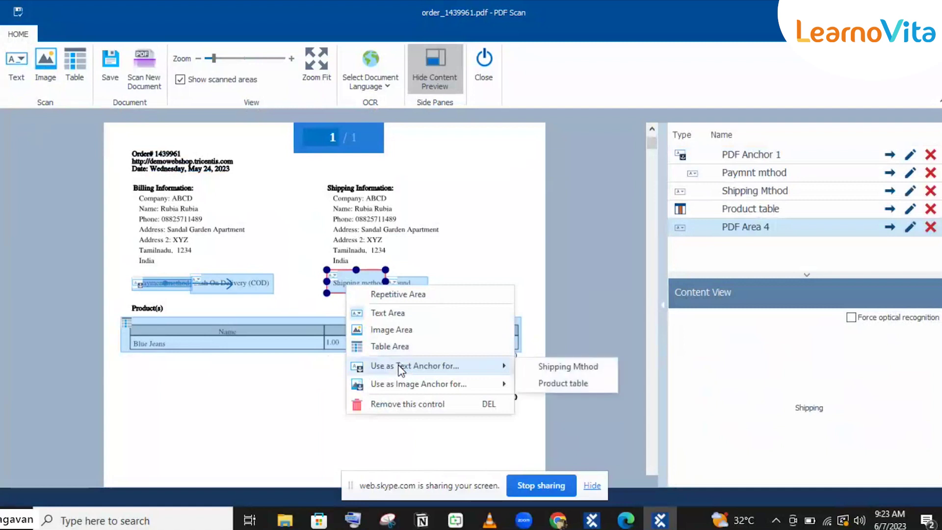
left_click(559, 369)
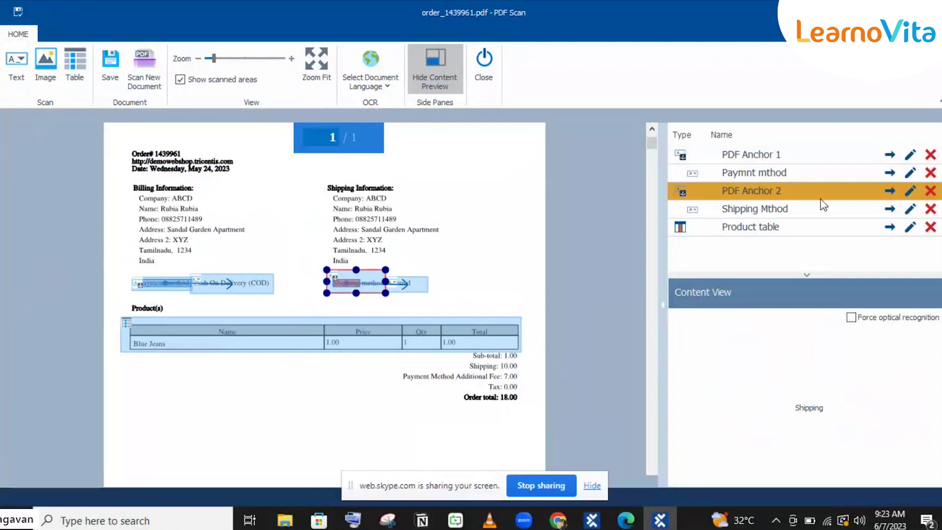
left_click(910, 194)
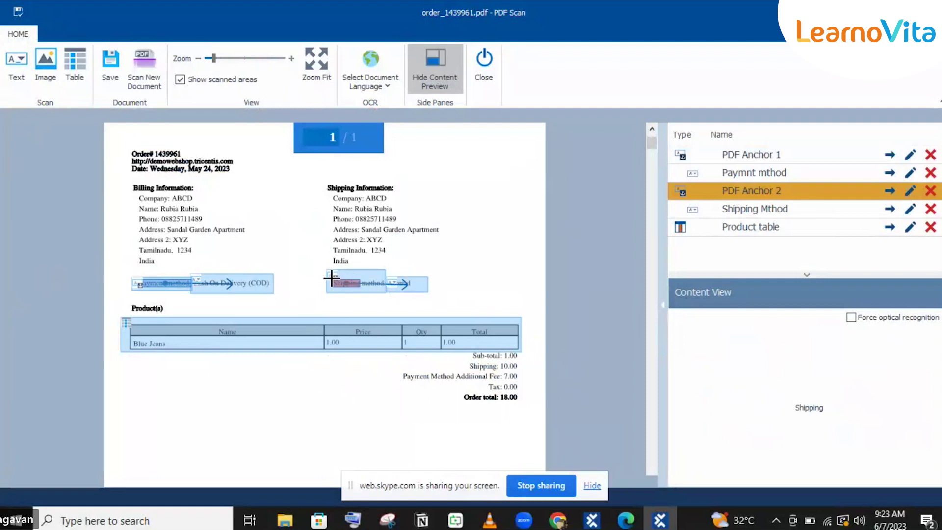
left_click_drag(332, 278, 386, 288)
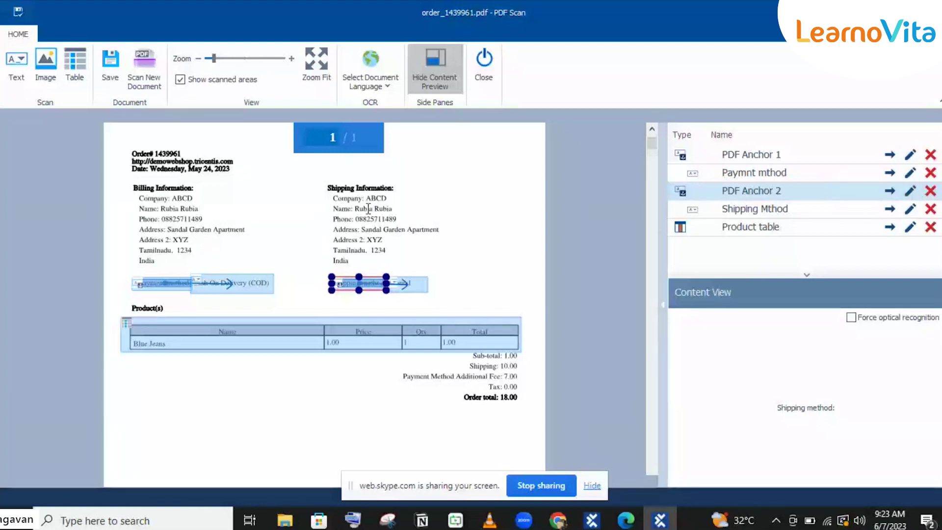
Scan the "Shipping Information:" heading as a text area and redraw the area around the whole heading
left_click(17, 74)
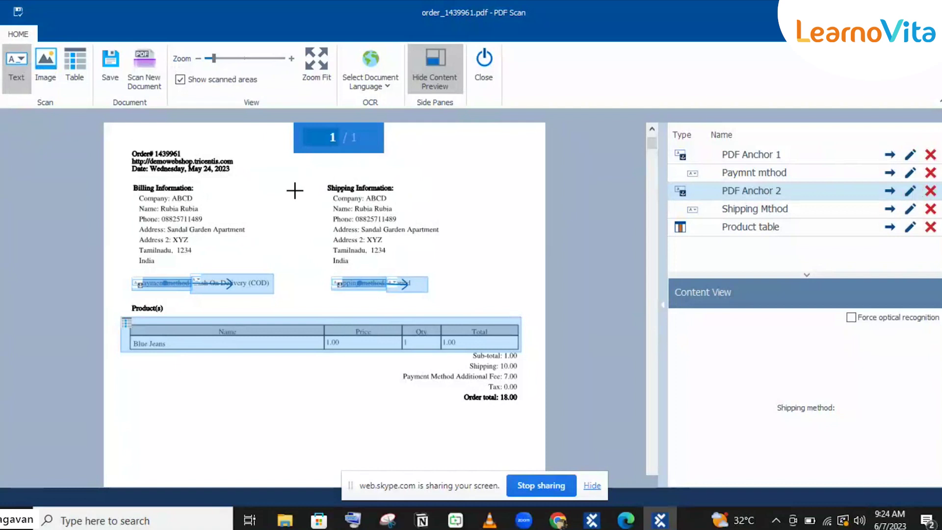
left_click_drag(315, 181, 355, 193)
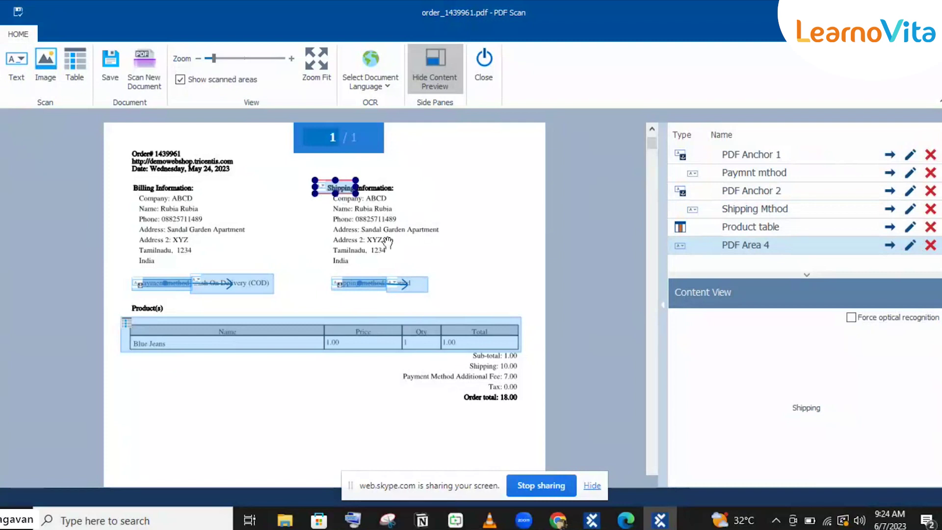
left_click(910, 246)
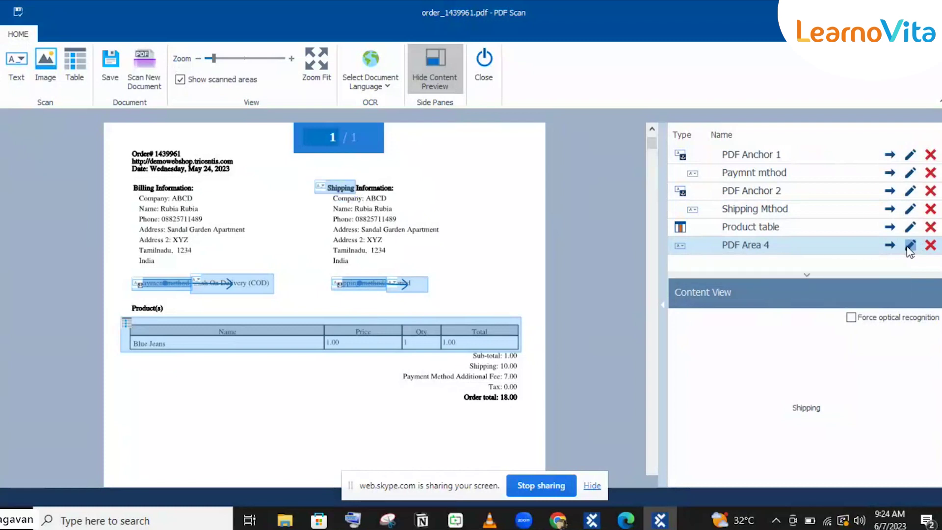
left_click_drag(313, 179, 395, 195)
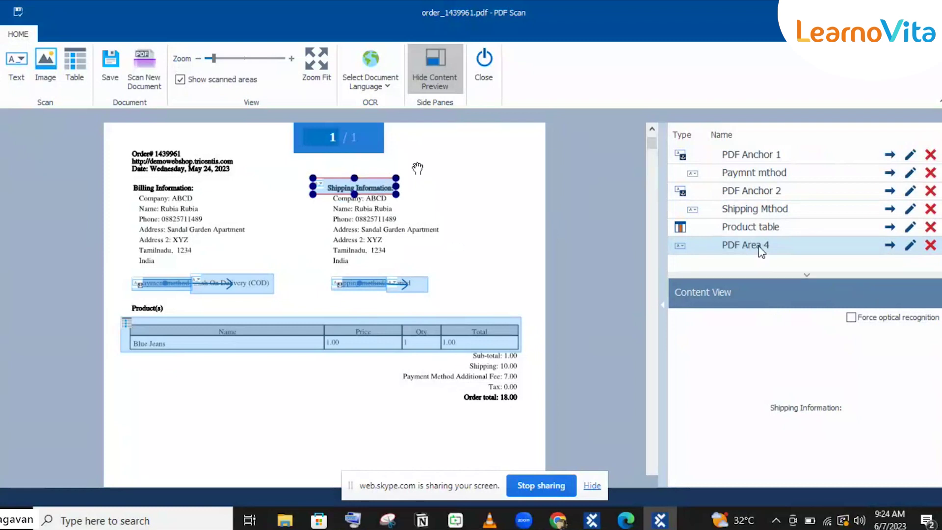
Check where PDF Anchor 2, Paymnt mthod and Product table lie on the scanned order
left_click(784, 193)
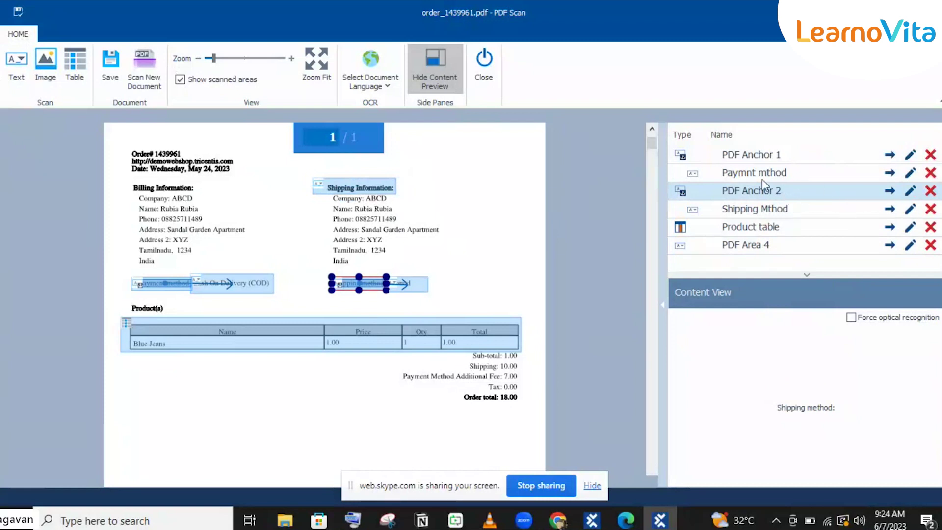
left_click(890, 175)
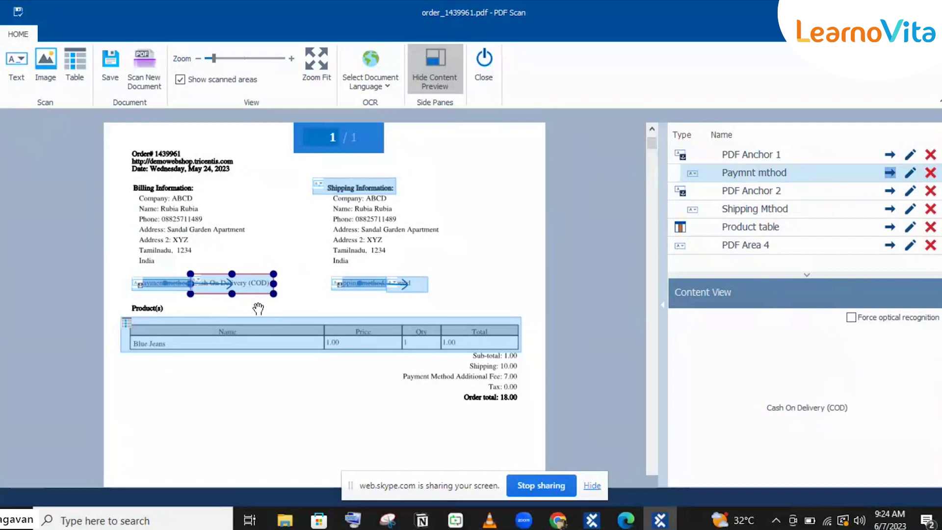
left_click(889, 228)
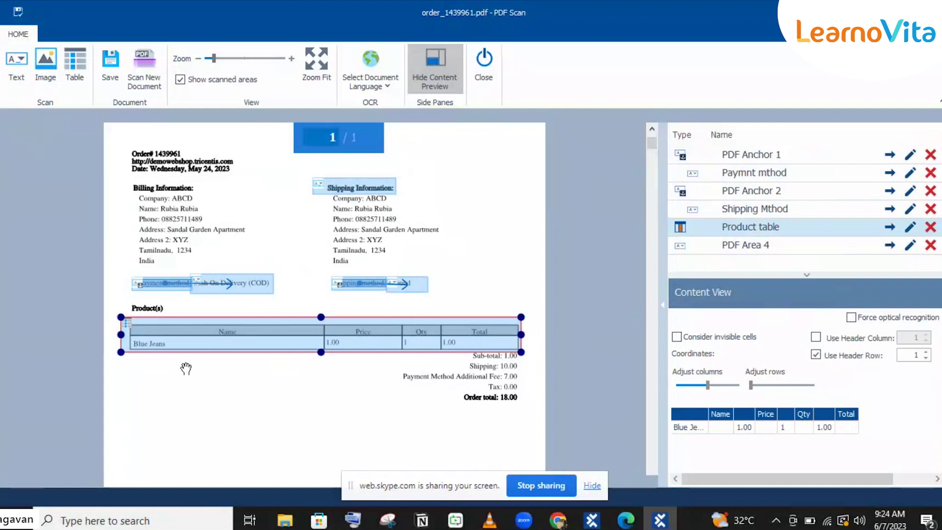
Scan the "Product(s)" heading as a text area and use it as the text anchor for Product table
left_click(46, 66)
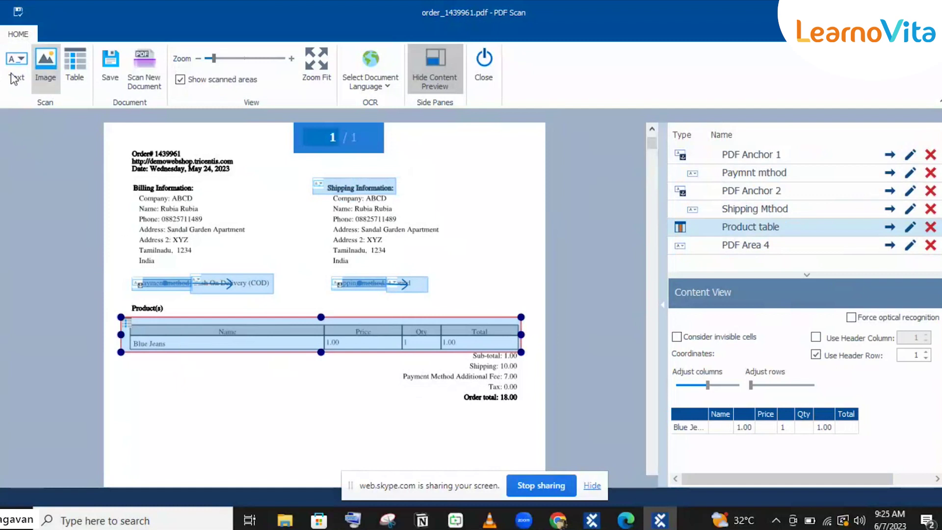
left_click(17, 68)
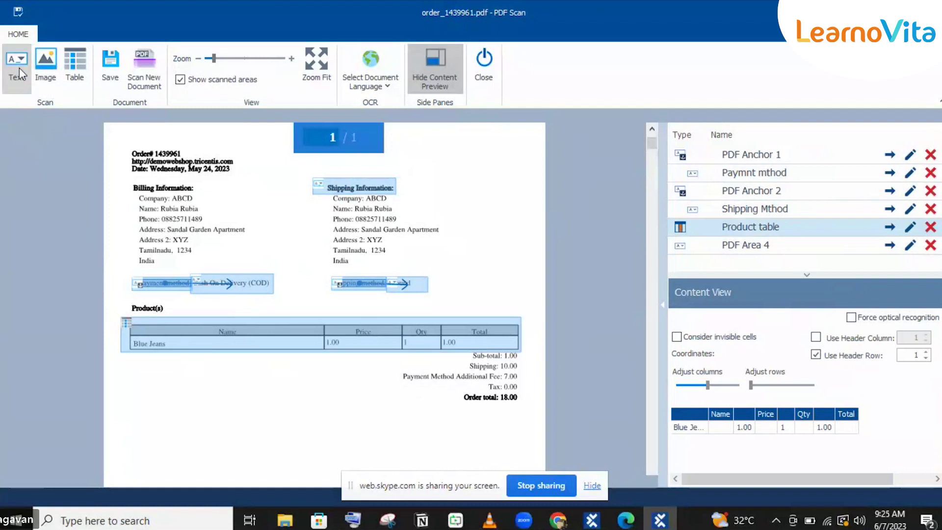
left_click(130, 305)
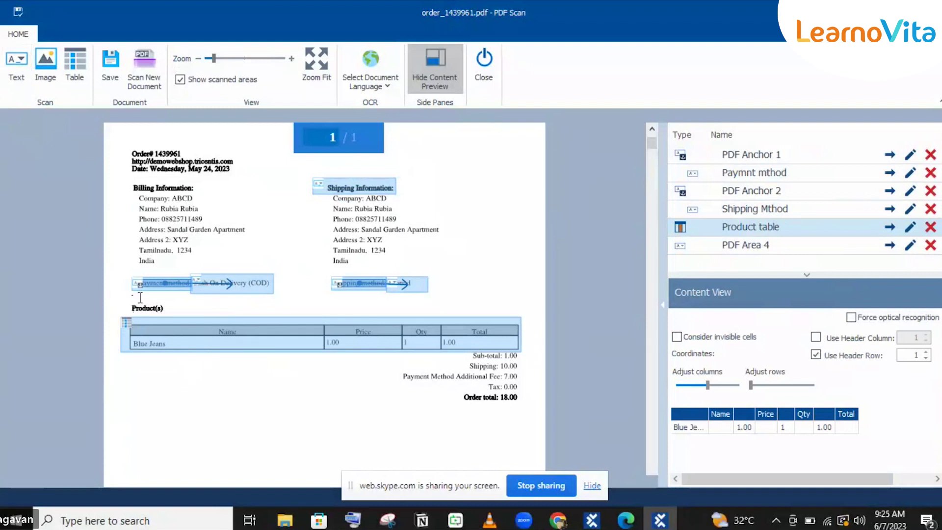
left_click(19, 74)
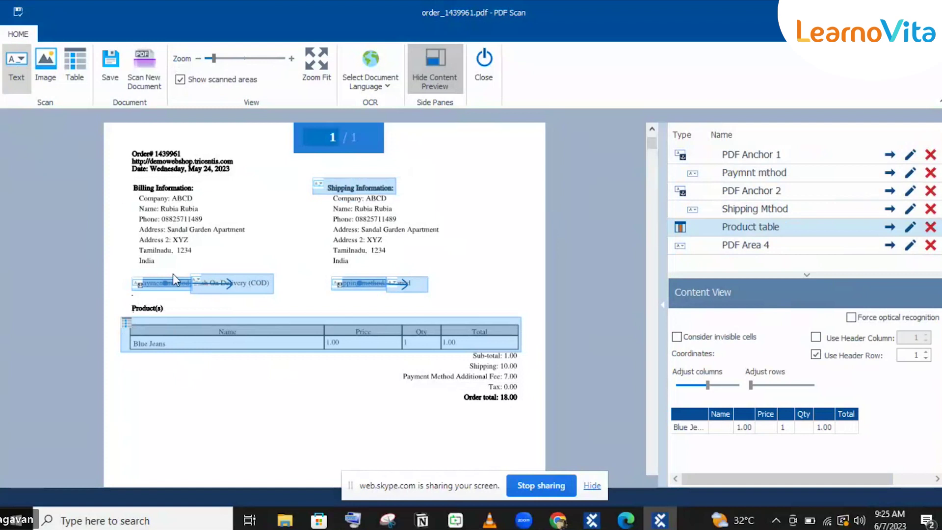
left_click(39, 79)
left_click(17, 66)
left_click_drag(121, 301, 177, 314)
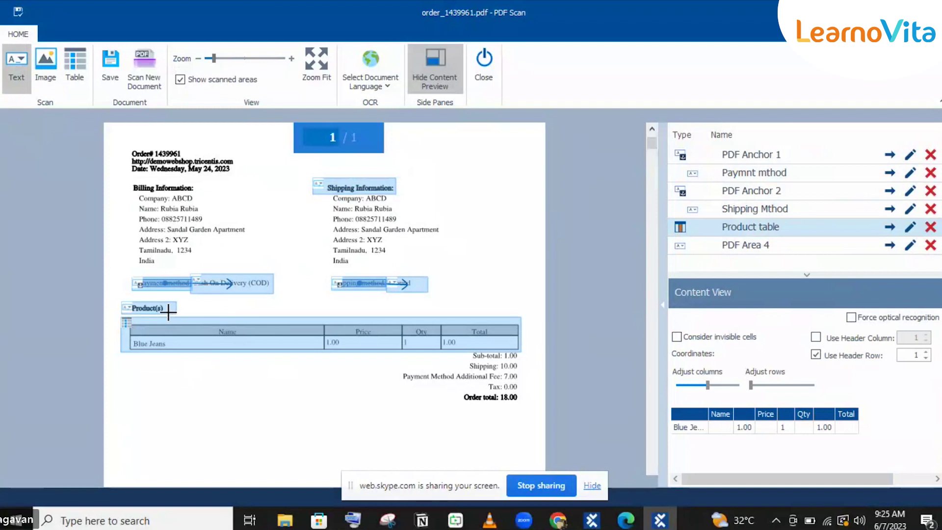
left_click(168, 312)
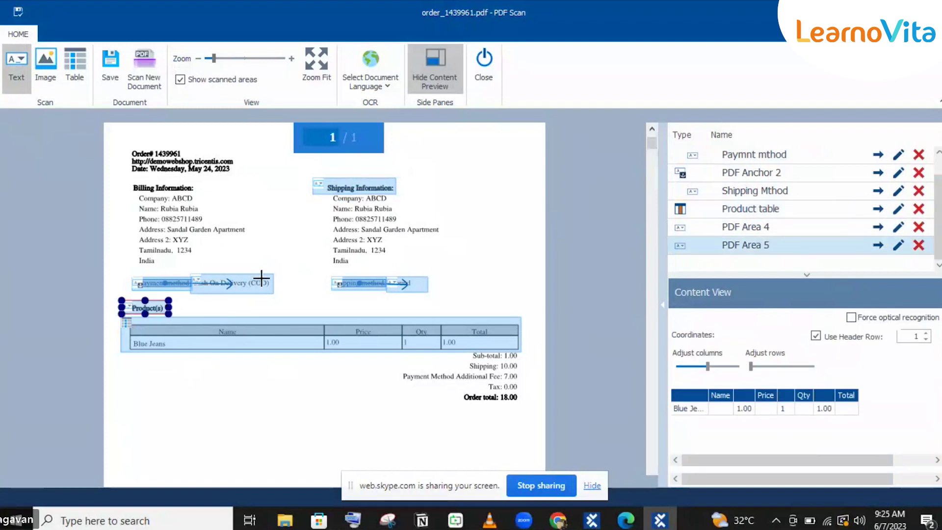
right_click(146, 305)
mouse_move(223, 389)
left_click(337, 389)
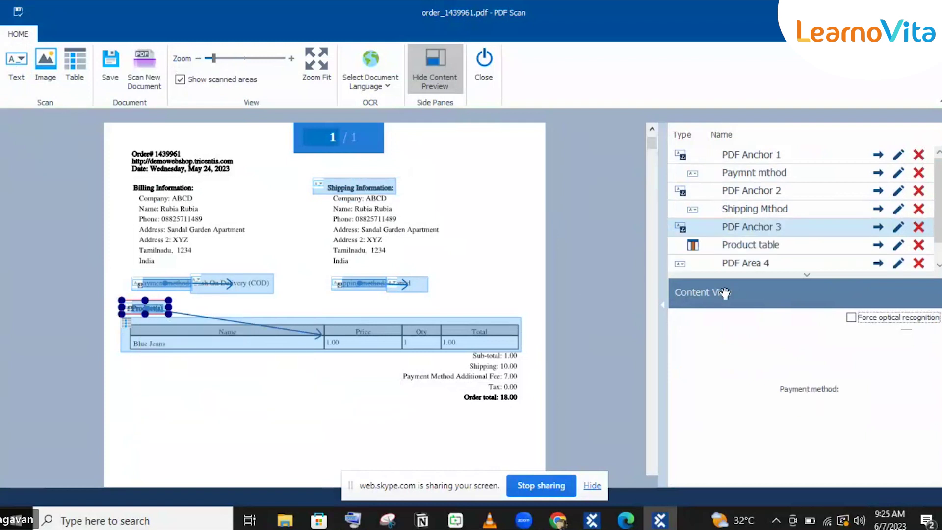
Remove PDF Area 4, the unused text area around the "Shipping Information:" heading
left_click(923, 265)
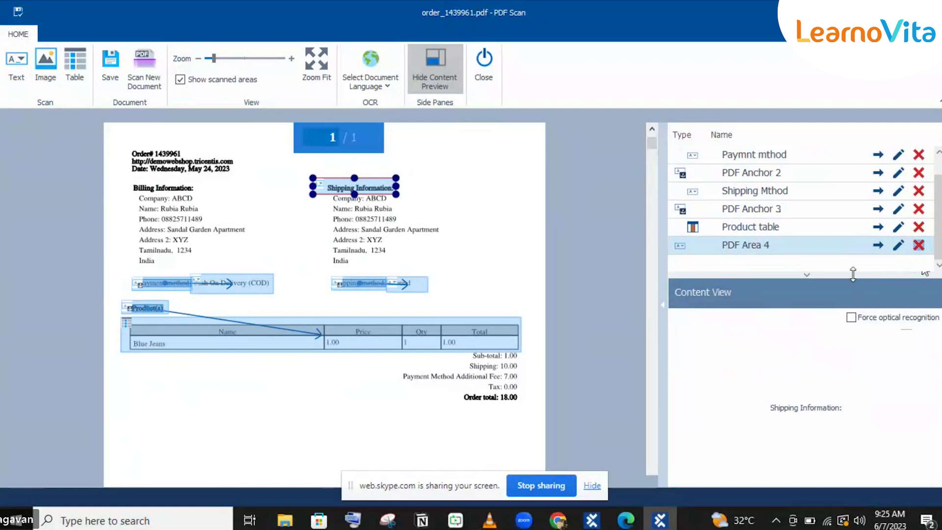
left_click(922, 245)
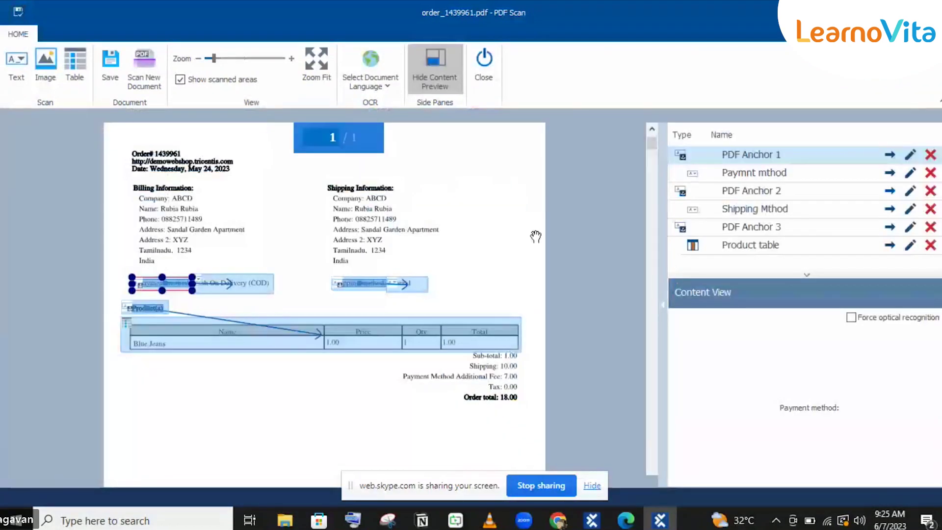
left_click(585, 221)
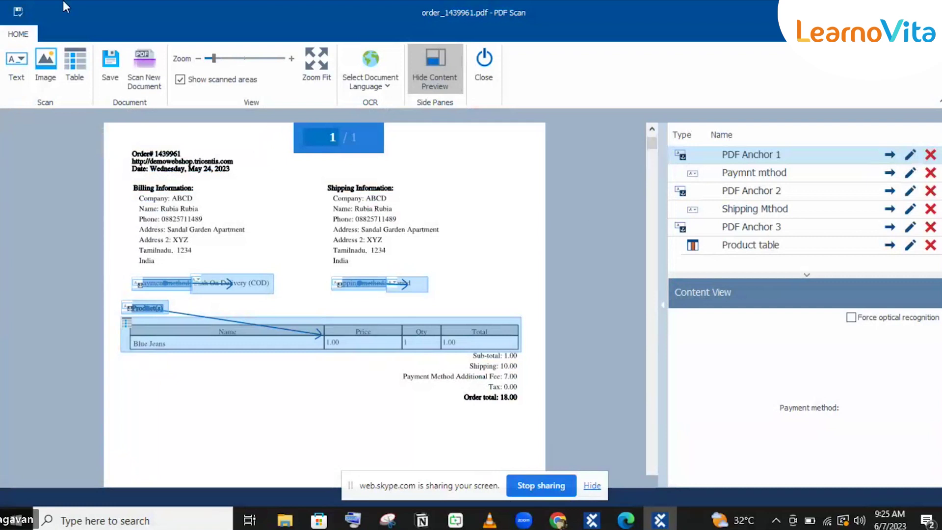
Close the PDF scan with its changes saved and switch to Tosca Commander to check on the new module
left_click(485, 59)
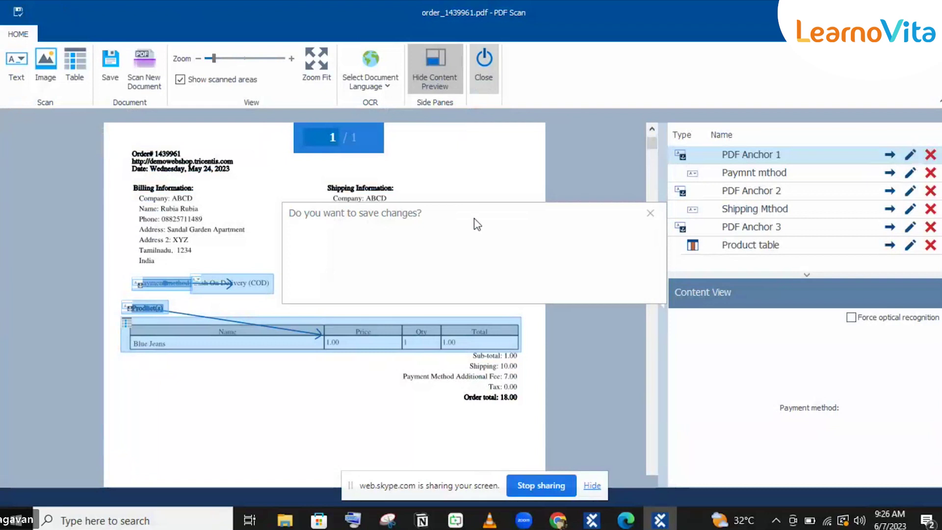
key("Return")
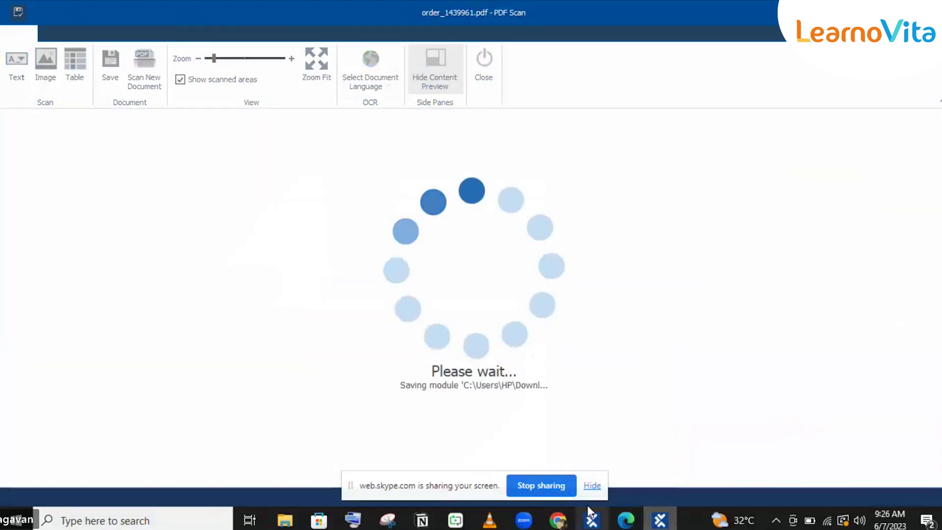
mouse_move(660, 520)
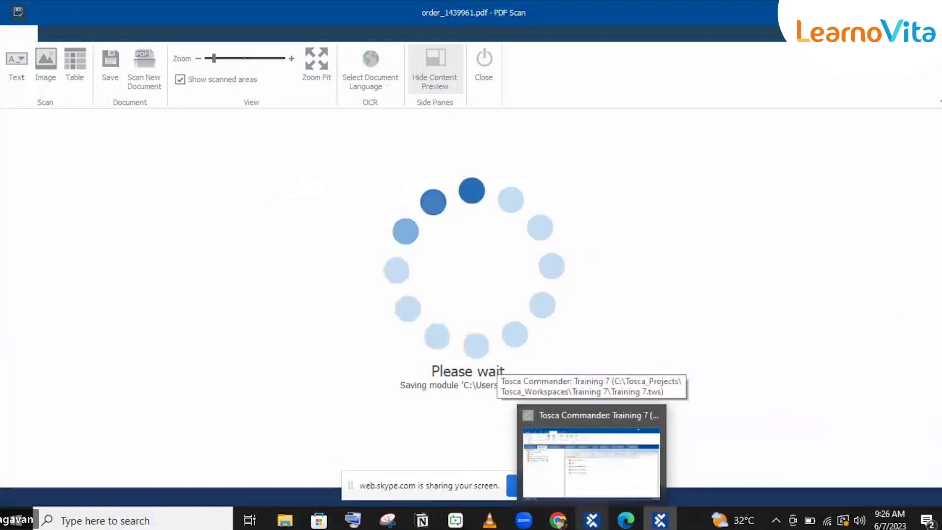
left_click(591, 461)
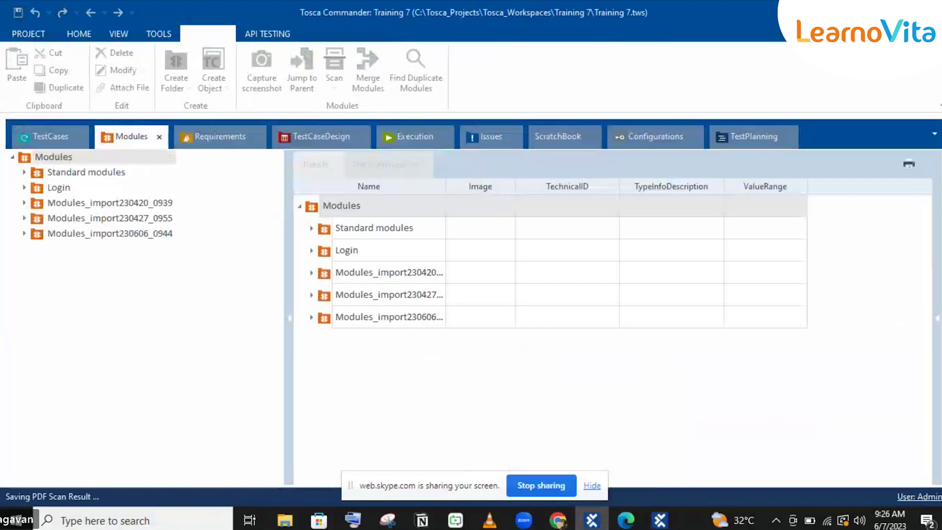
mouse_move(660, 520)
left_click(660, 456)
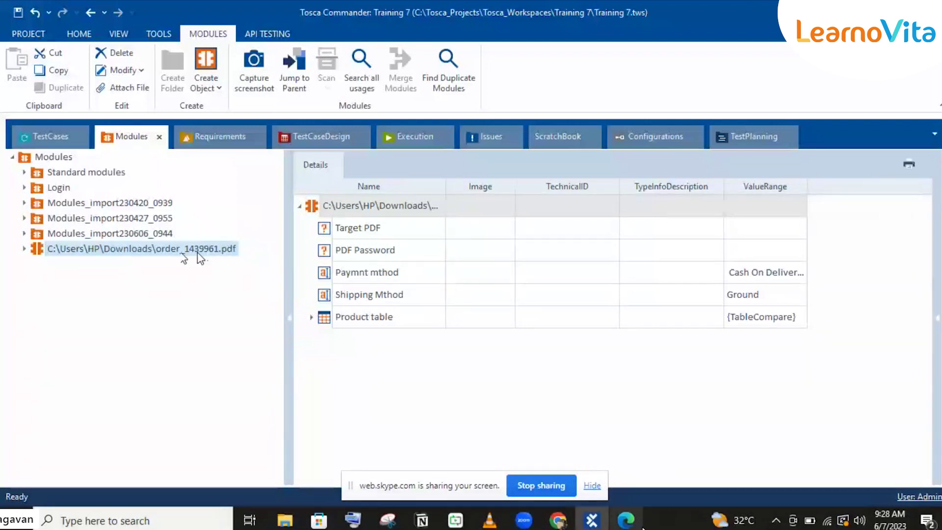
Set Target PDF in the PDF test case to the path of the order PDF open in Edge, without the file:/// prefix
mouse_move(640, 526)
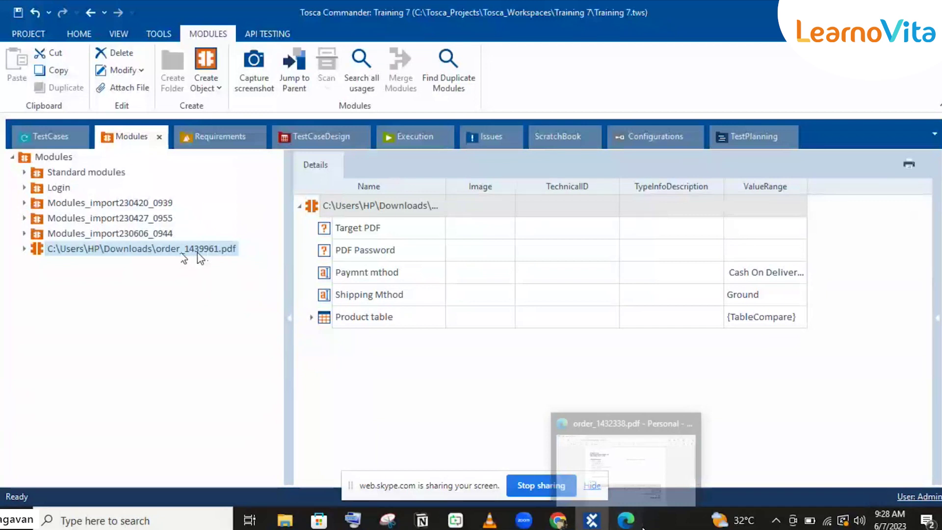
left_click(641, 527)
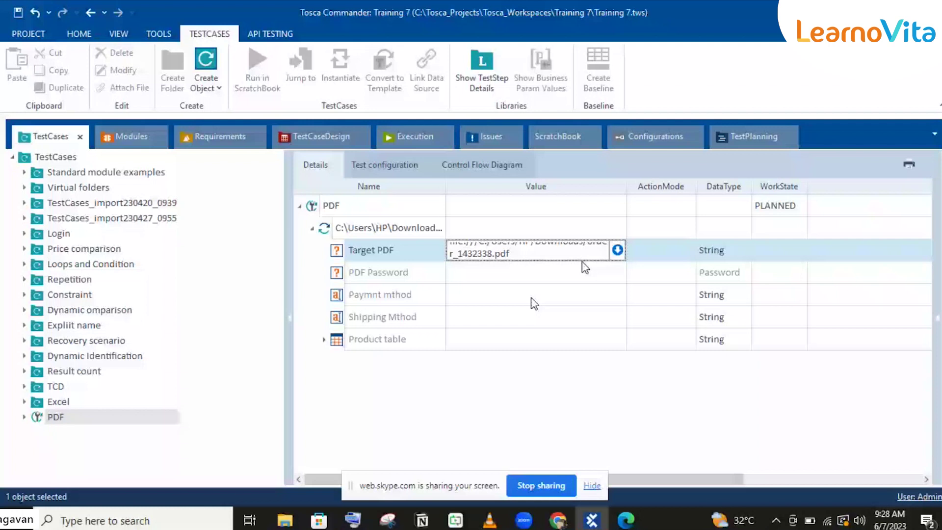
key("Return")
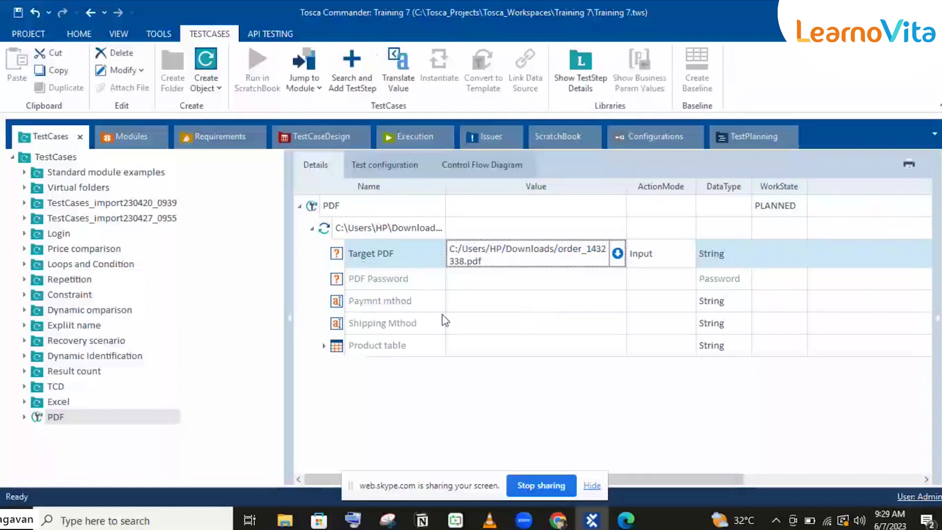
left_click(443, 318)
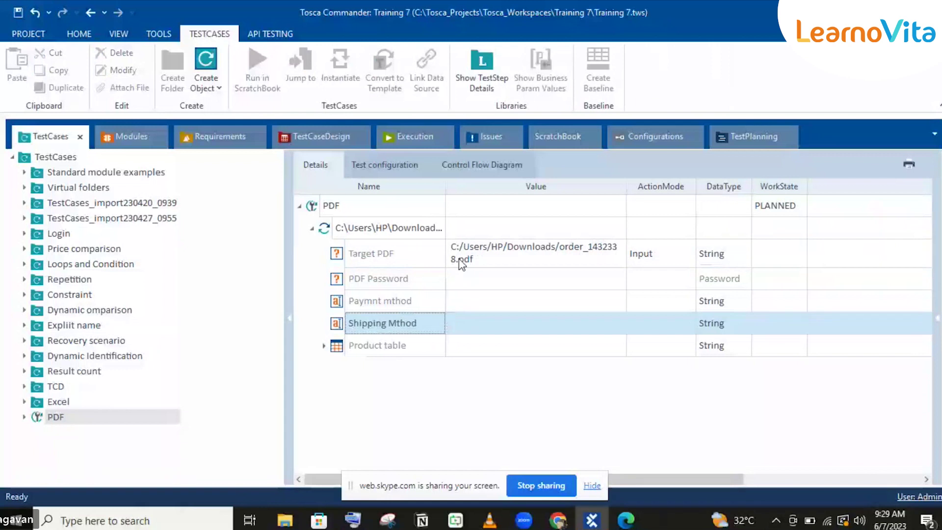
Set Paymnt mthod to Cash On Delivery (COD) with action mode Verify, consulting the order PDF in Edge
left_click(519, 304)
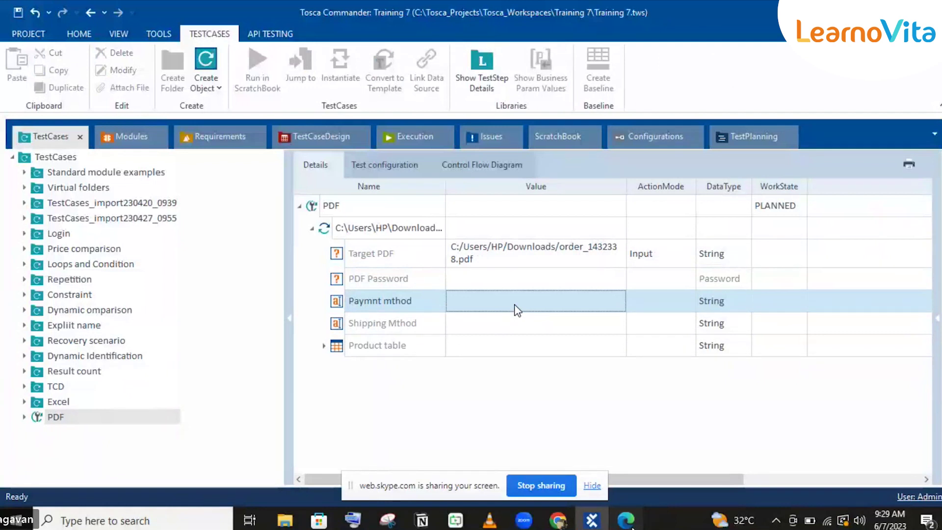
left_click(630, 523)
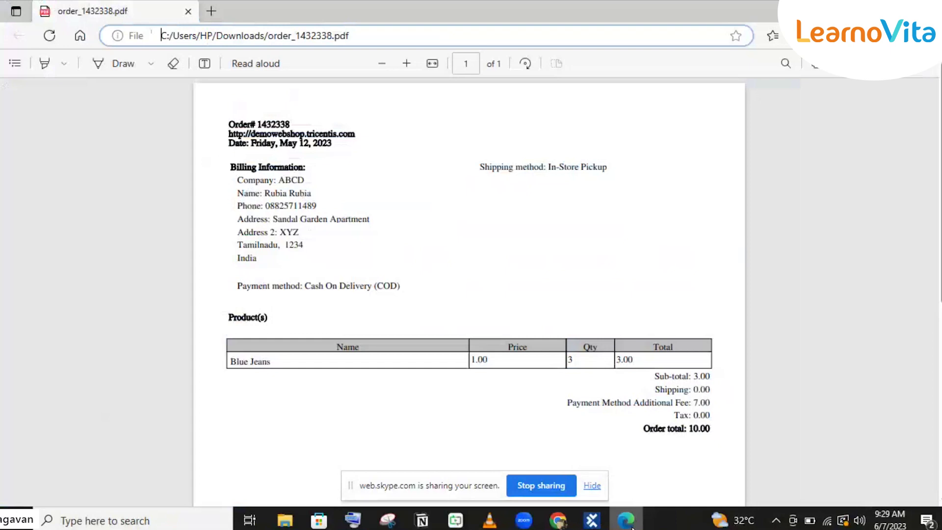
left_click(631, 527)
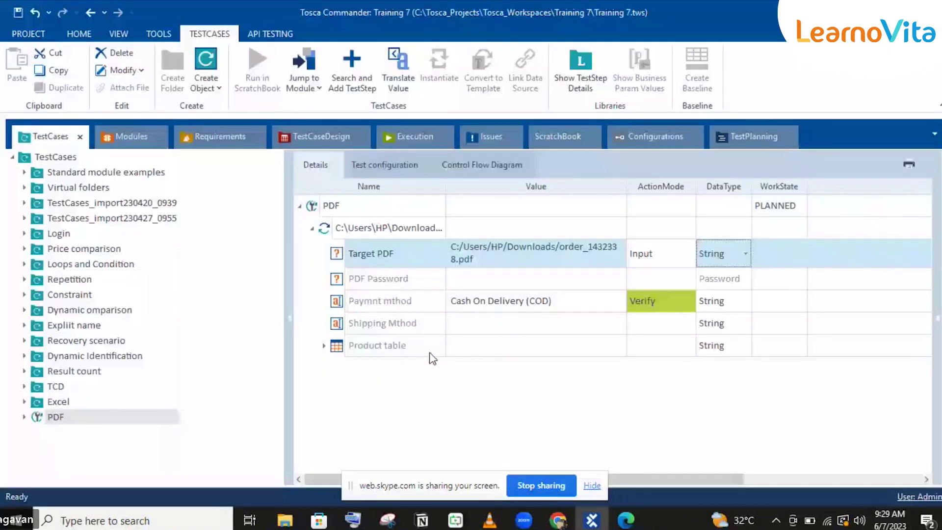
Set Shipping Mthod in the PDF test case to In-Store Pickup with action mode Verify, copied from the order PDF in Edge
left_click(411, 324)
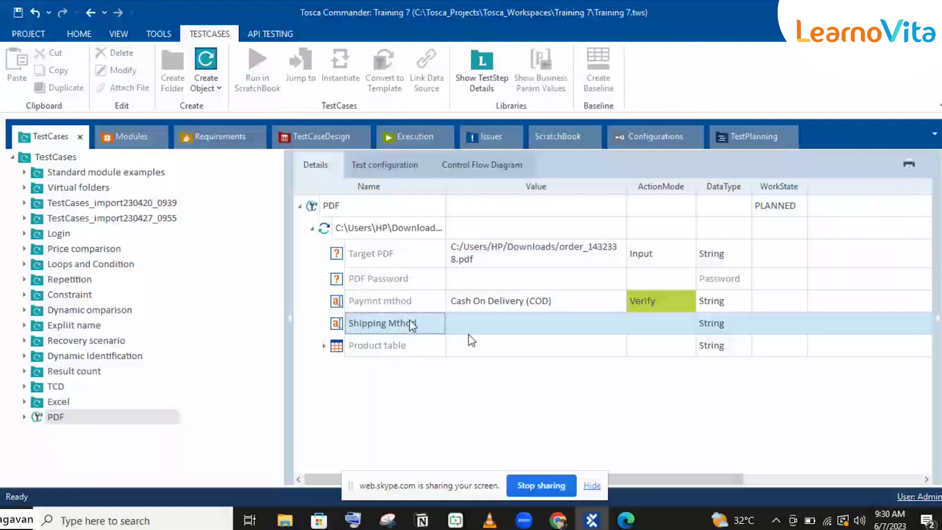
left_click(474, 325)
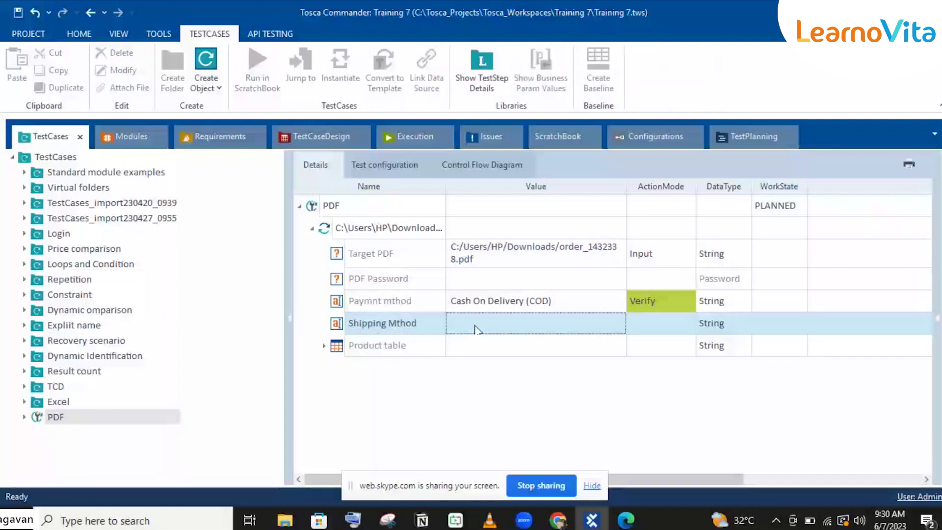
left_click(631, 524)
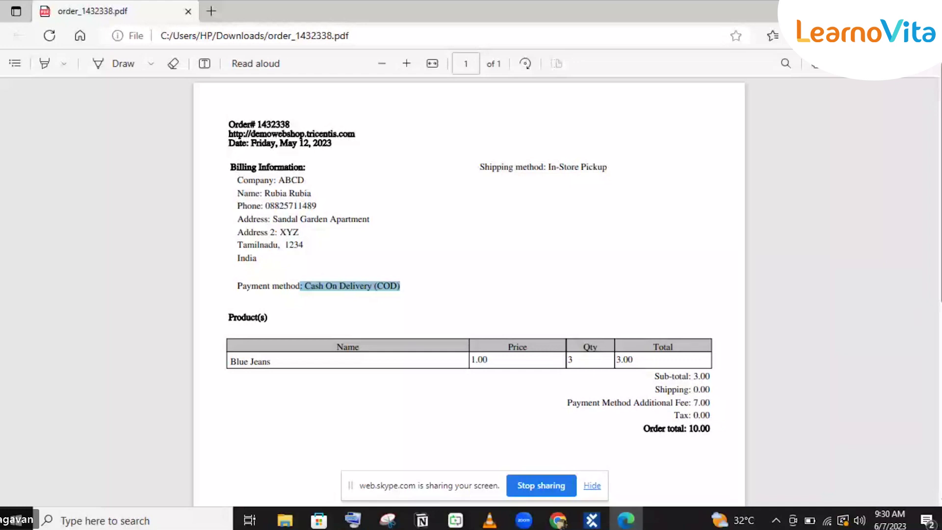
left_click_drag(549, 167, 608, 167)
key("ctrl+c")
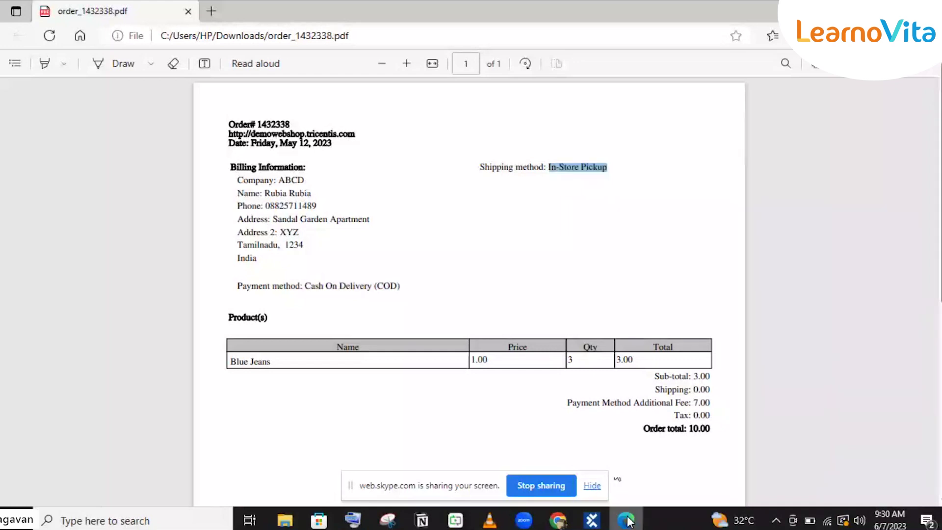
mouse_move(628, 520)
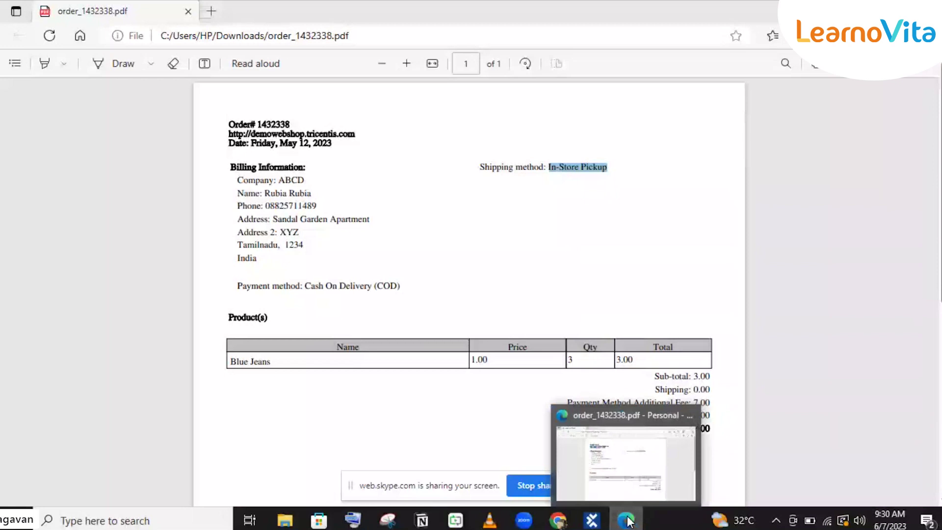
left_click(628, 521)
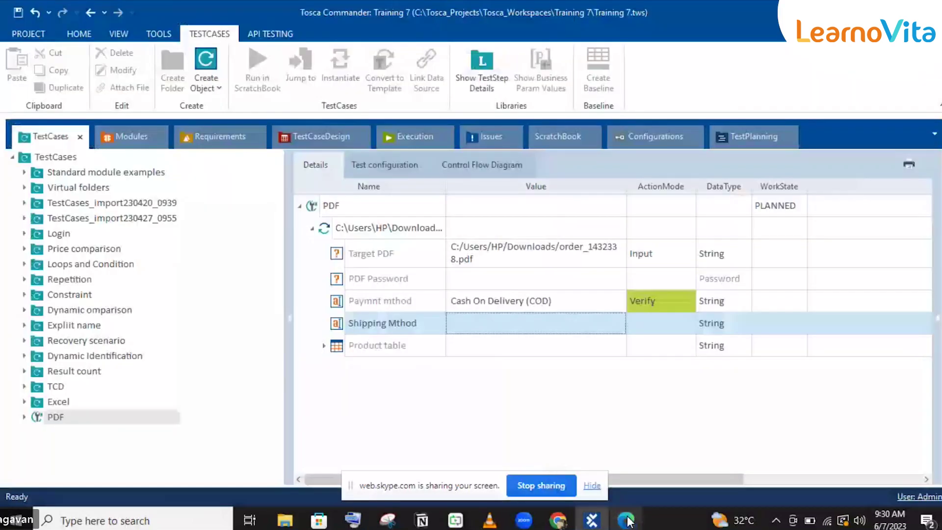
key("ctrl+v")
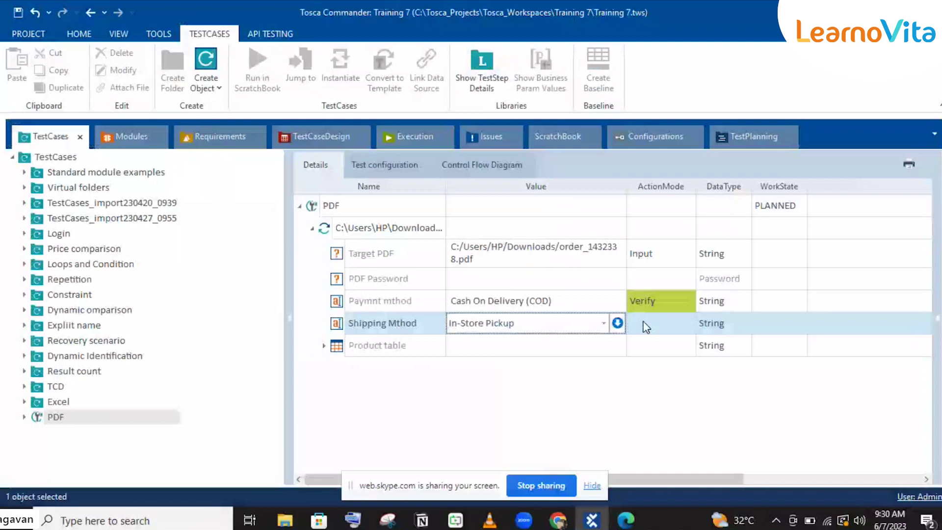
left_click(488, 352)
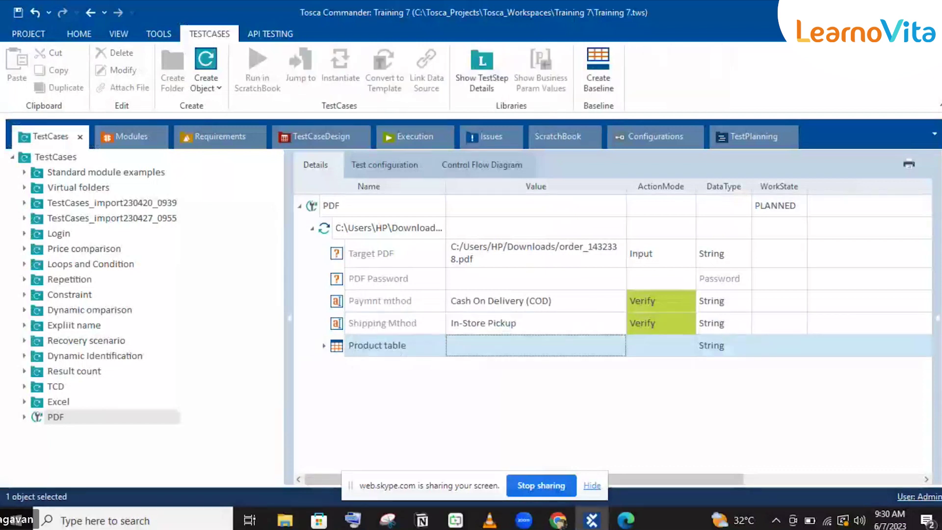
Under Product table, select row $1 and verify its cell $1 as Blue Jeans, taken from the order PDF in Edge
left_click(323, 347)
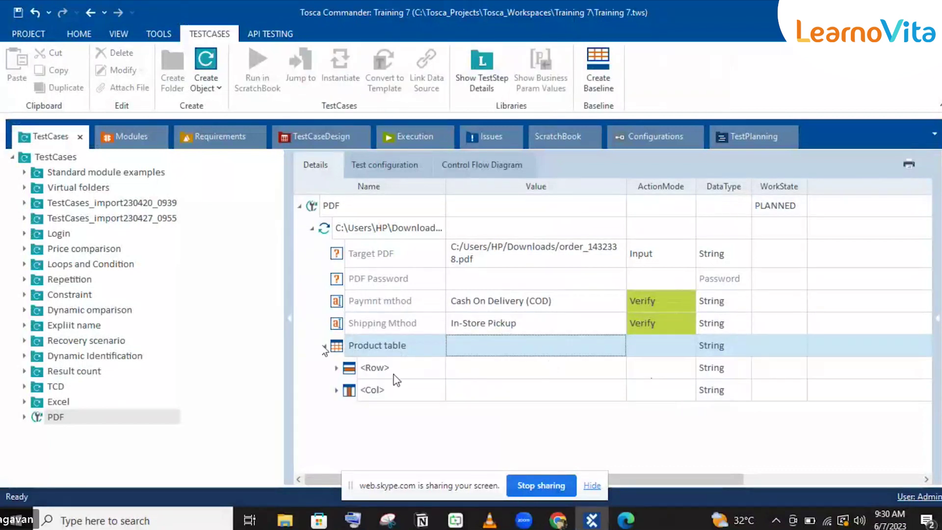
left_click(336, 368)
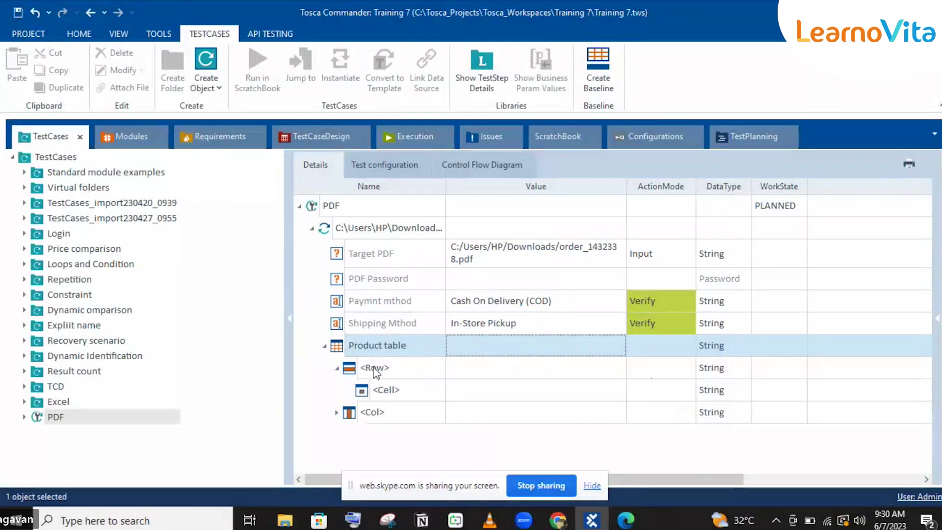
left_click(375, 369)
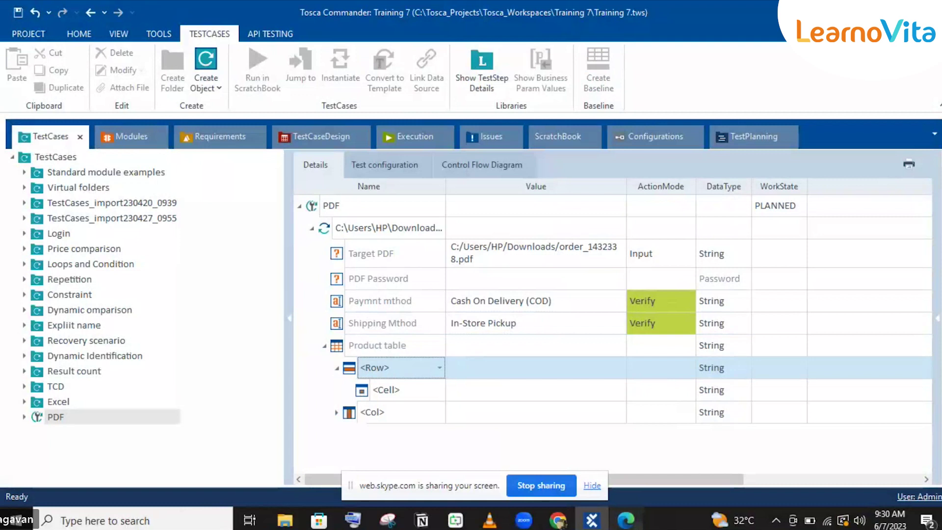
left_click(634, 523)
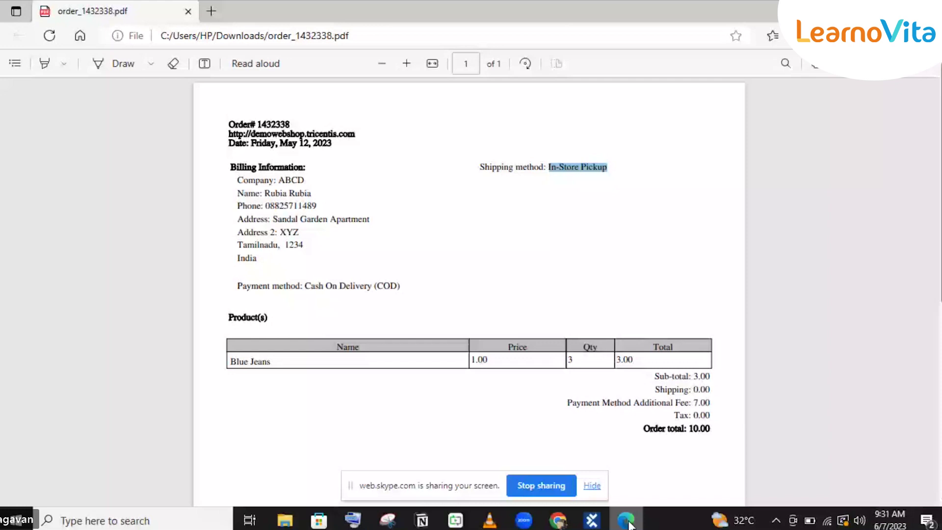
left_click(627, 521)
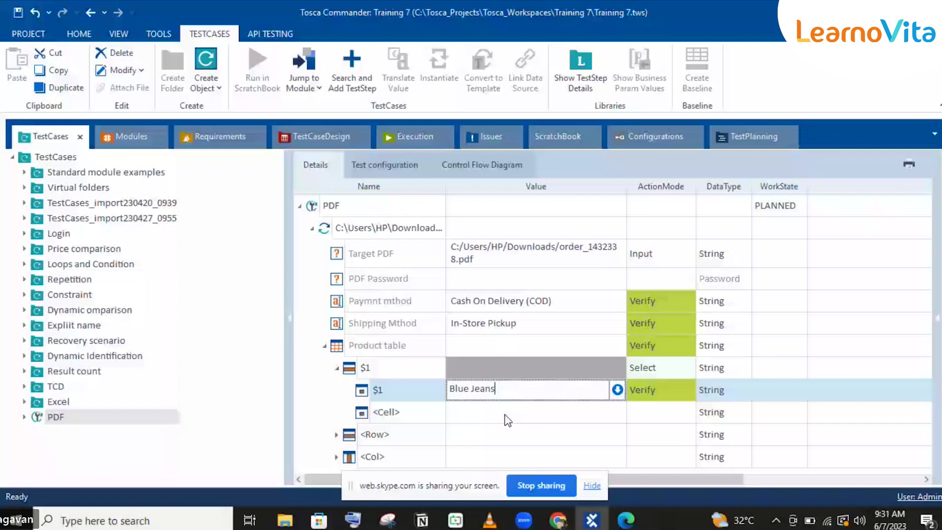
Add cell $2 to row $1 of the Product table with the value 1.00, consulting the price in the order PDF
key("alt+Tab")
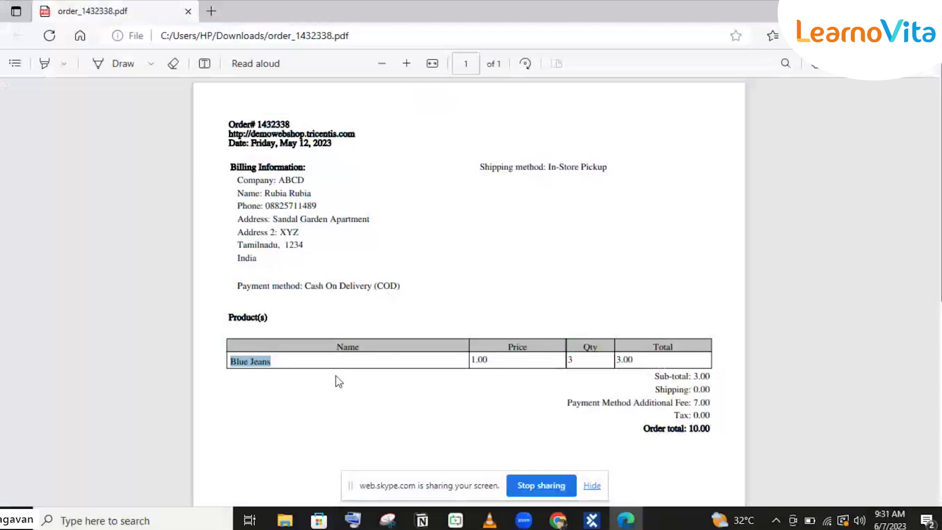
key("alt+Tab")
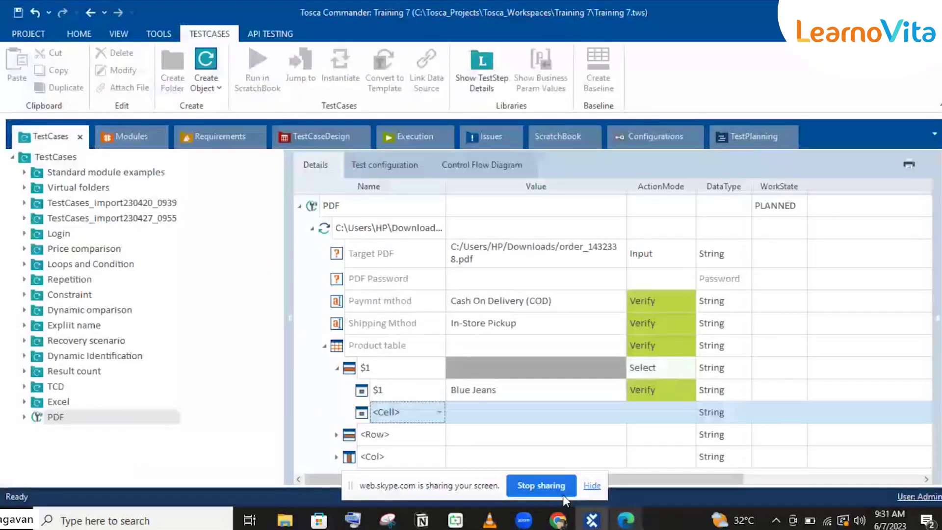
left_click(407, 412)
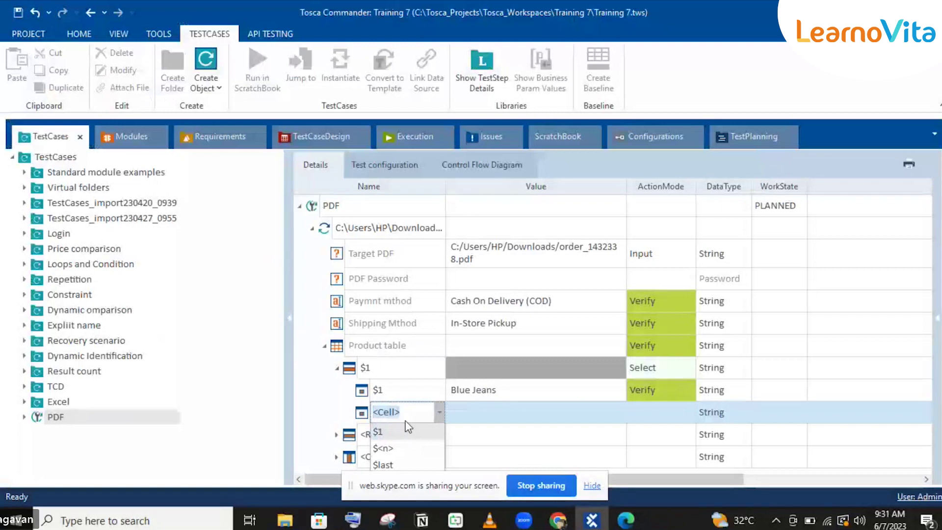
key("BackSpace")
key("BackSpace")
key("BackSpace")
key("BackSpace")
key("BackSpace")
key("BackSpace")
type("$2")
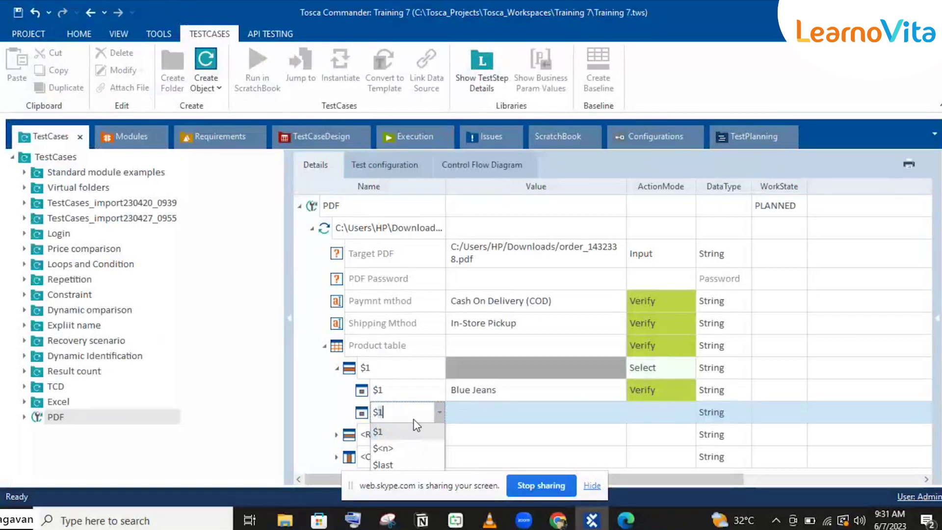
key("Return")
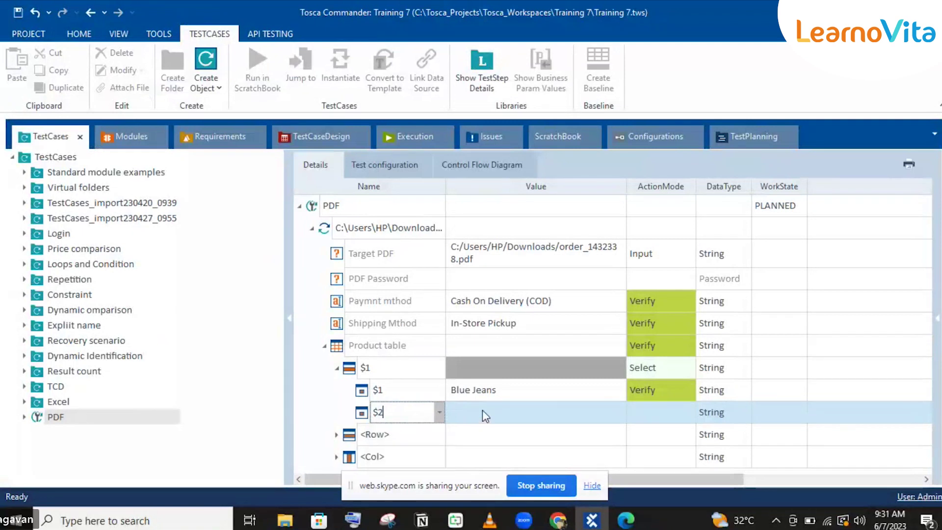
left_click(482, 411)
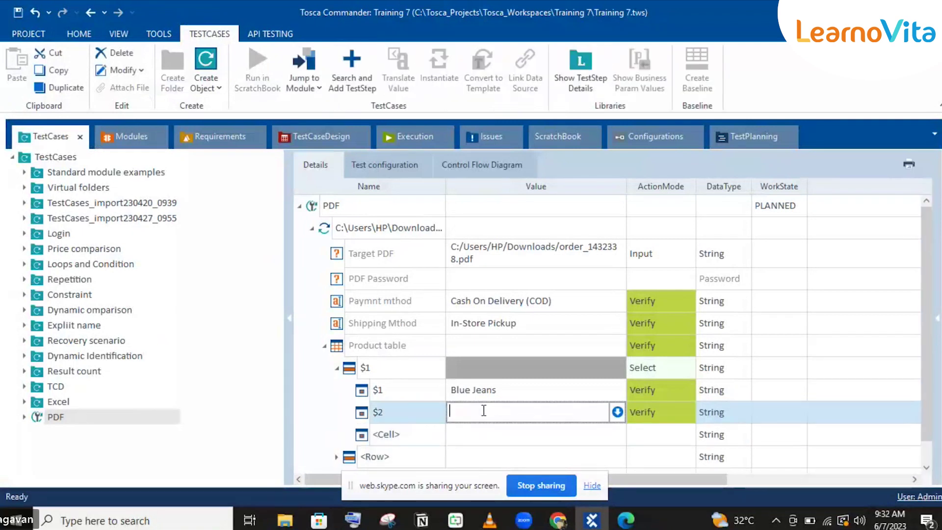
type("1.00")
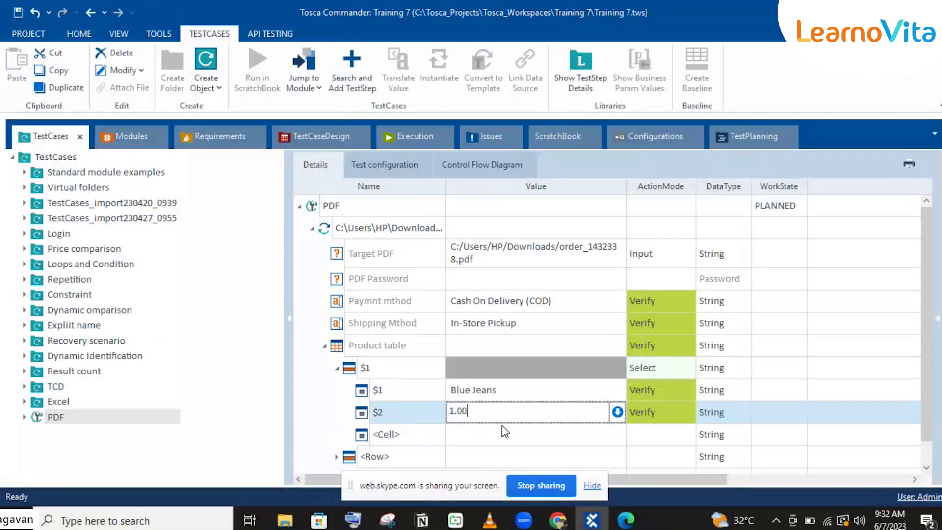
Add a third cell to row $1 of the Product table with the index $1
left_click(393, 441)
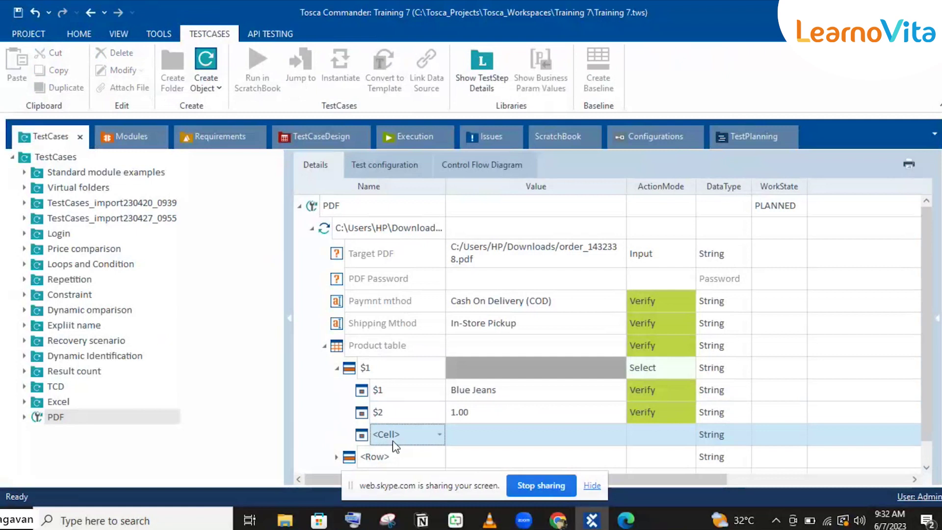
type("4")
key("BackSpace")
type("$3")
key("BackSpace")
type("1")
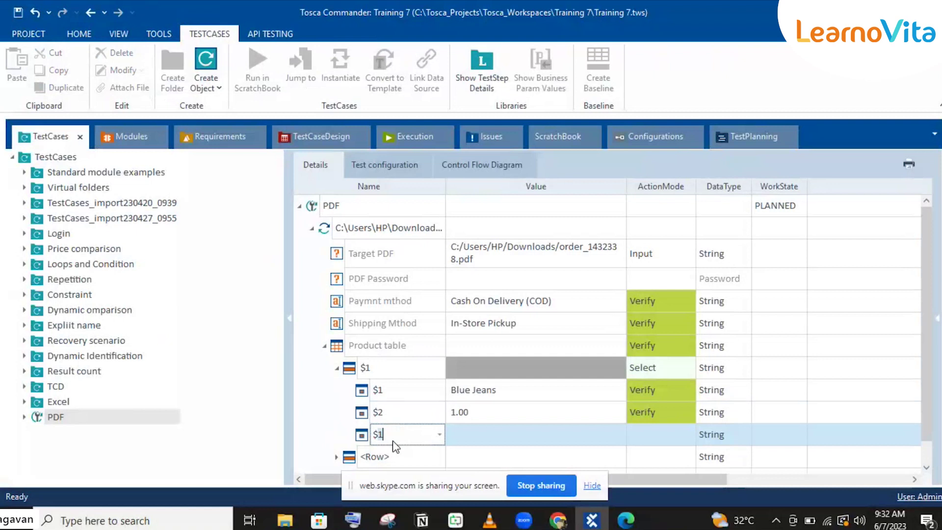
key("Return")
Change the index of the price cell with value 1.00 to $3
left_click(393, 413)
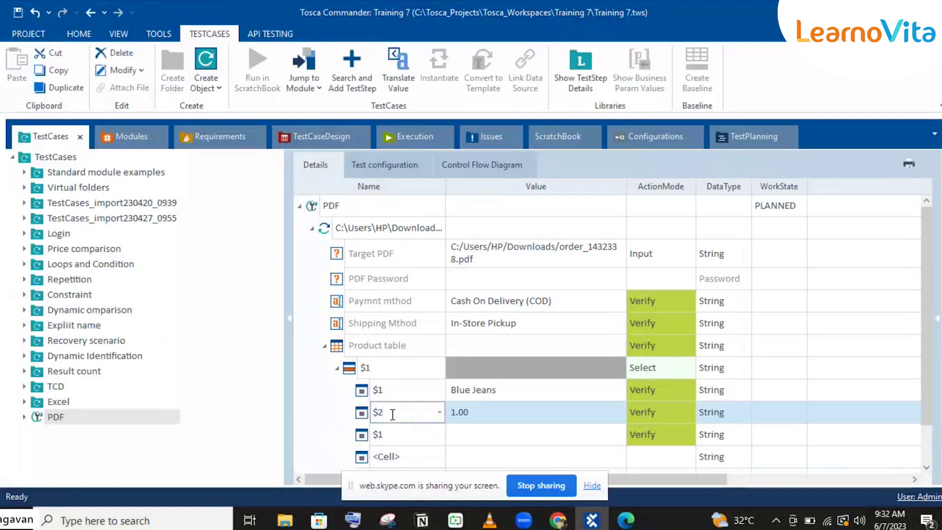
key("BackSpace")
type("3")
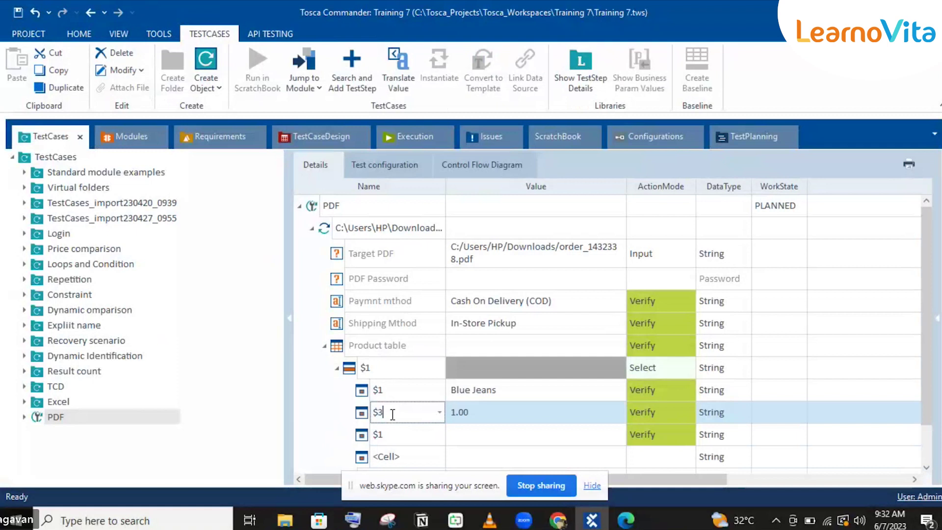
key("Return")
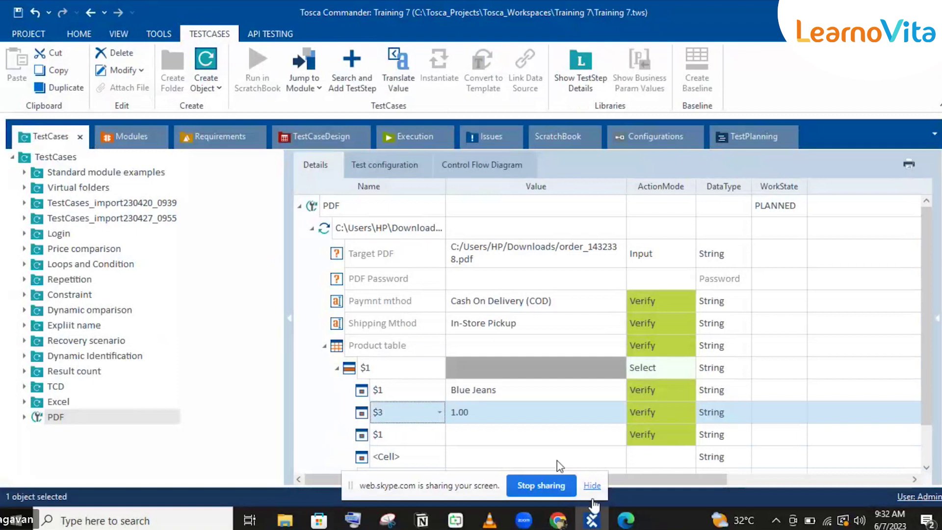
Change the third cell's index to $5 and set its value to 3, consulting the quantity in the order PDF in Edge
left_click(625, 520)
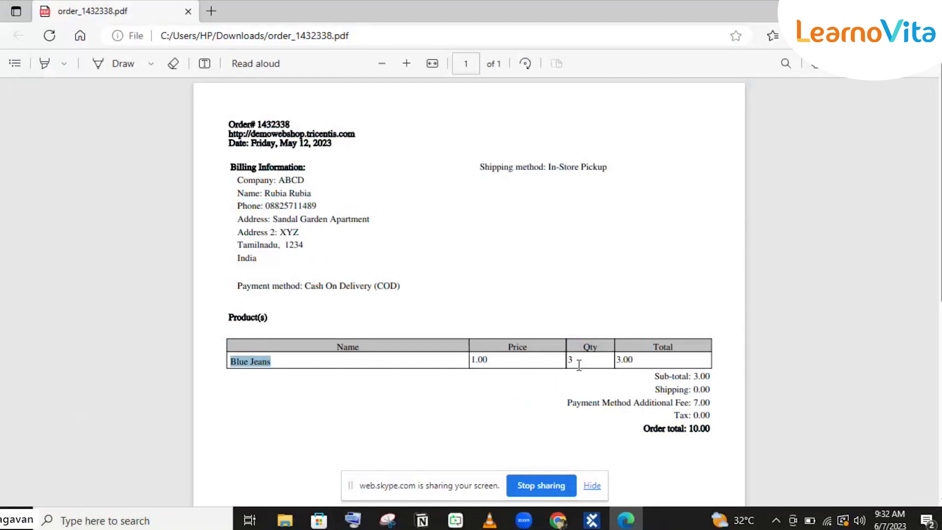
left_click(633, 521)
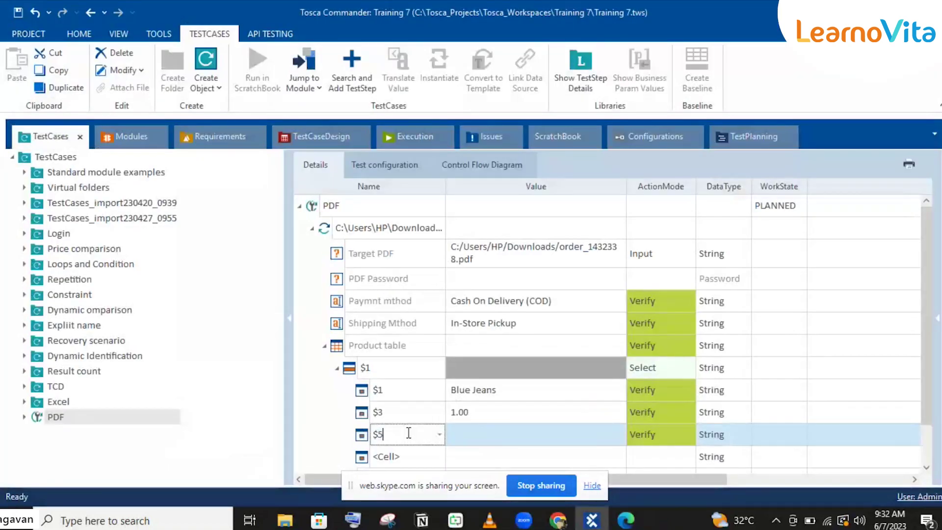
key("Return")
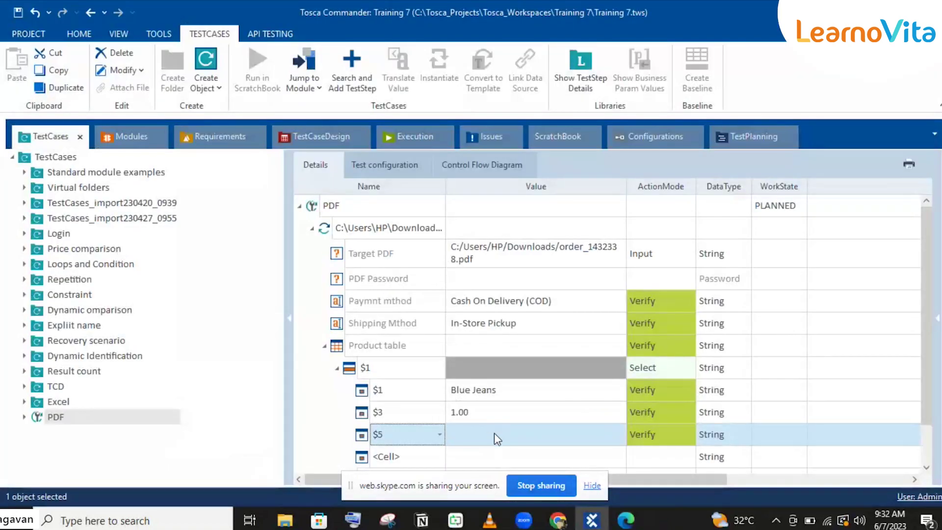
left_click(495, 437)
type("3")
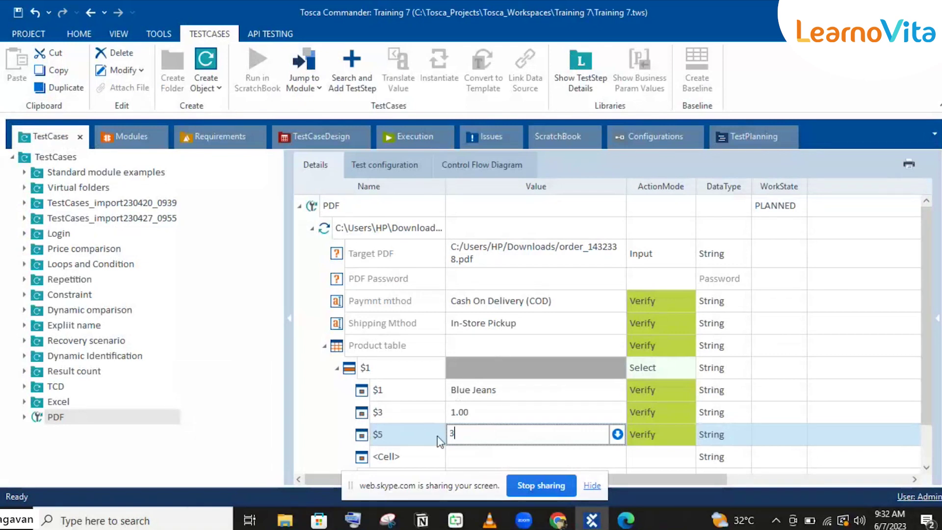
Add cell $7 to the same product row with the value 3.00, consulting the total in the order PDF in Edge
left_click(395, 464)
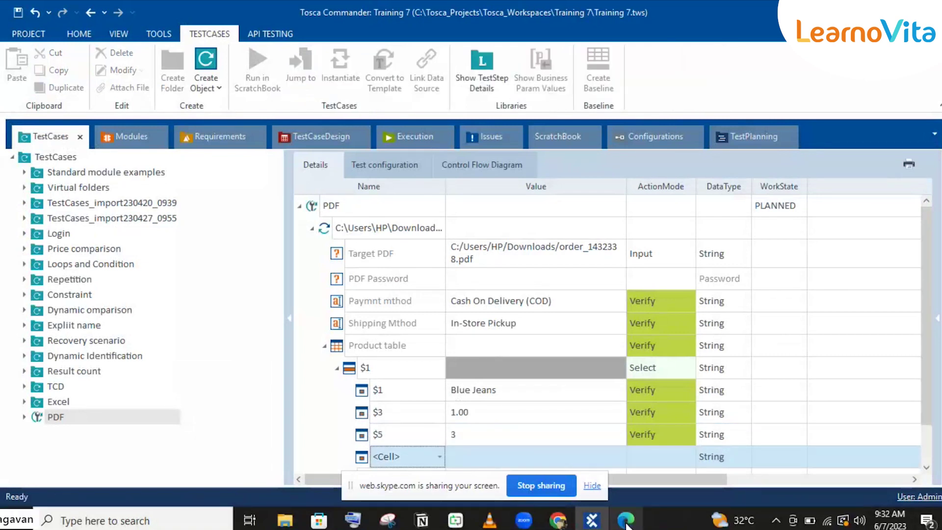
left_click(626, 520)
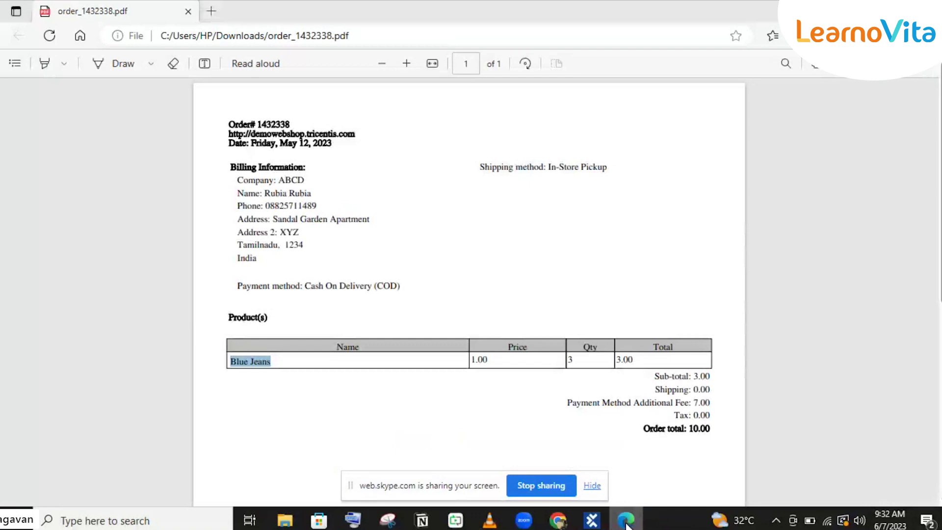
left_click(626, 521)
type("$7")
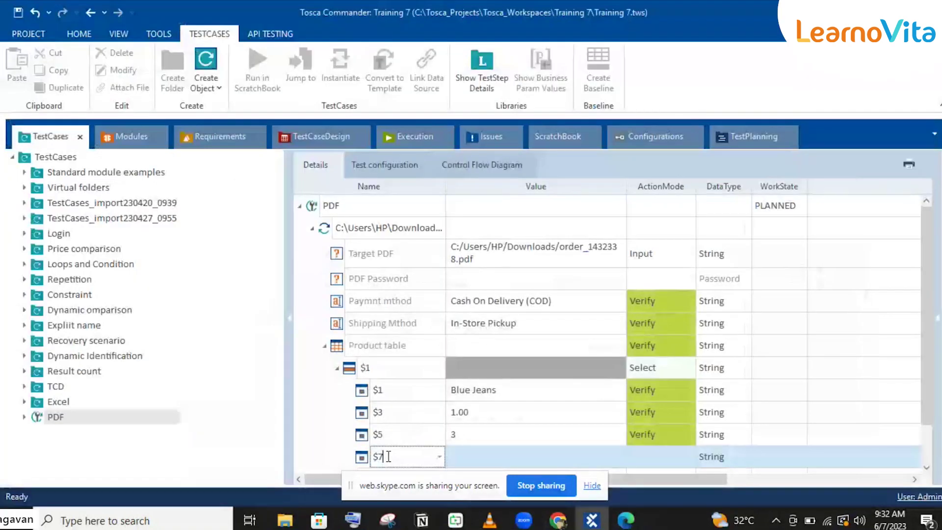
left_click(473, 458)
left_click(473, 457)
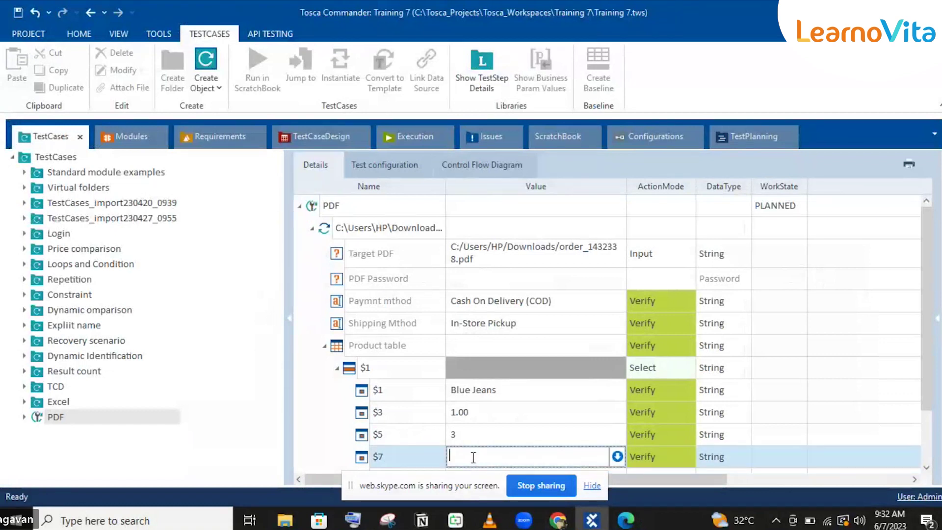
type("3.00")
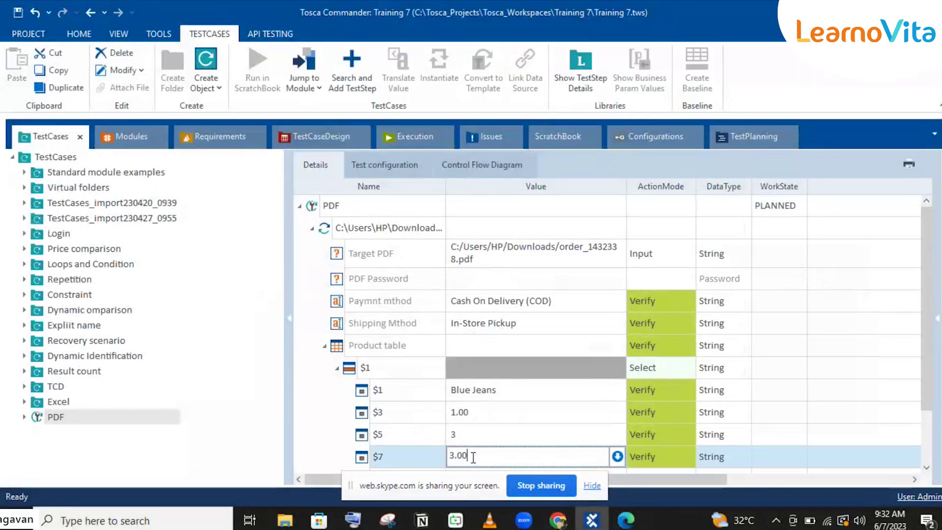
left_click(381, 309)
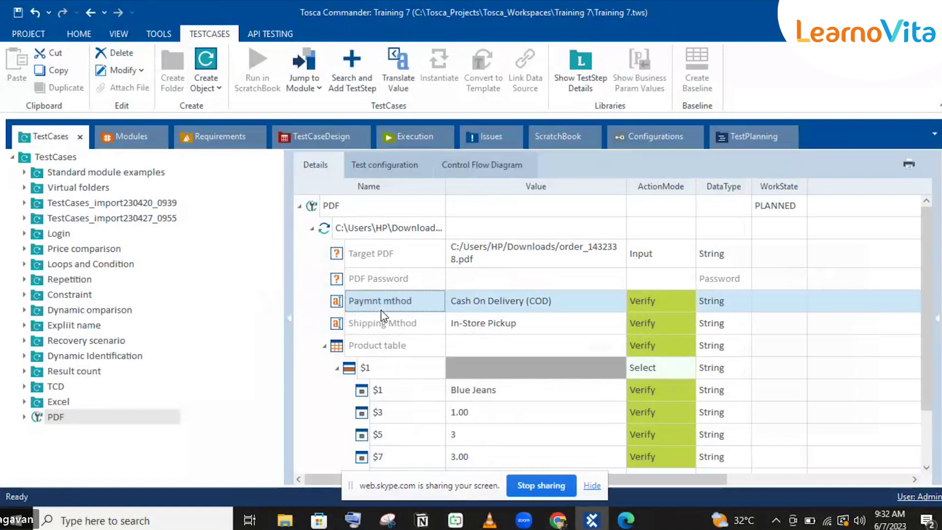
Set the action mode of the Product table to Select in the PDF test case
left_click(424, 343)
left_click(648, 347)
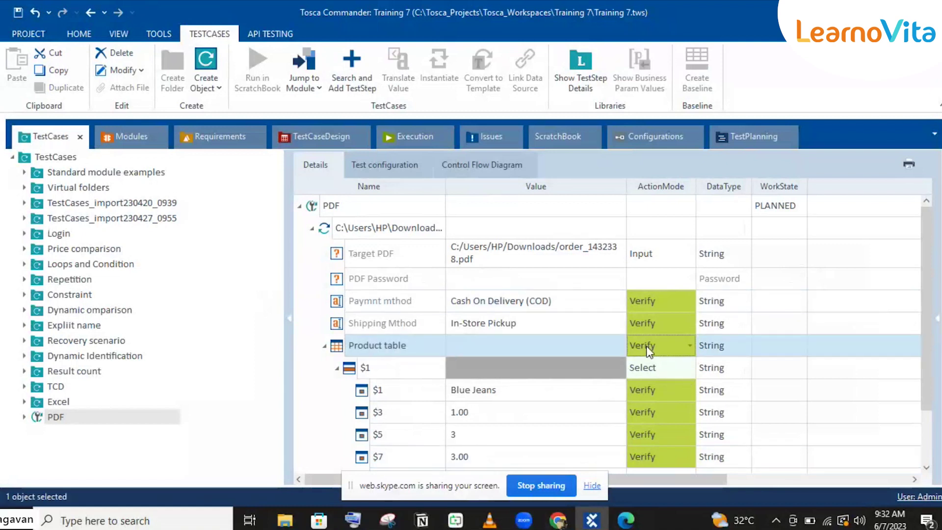
left_click(649, 349)
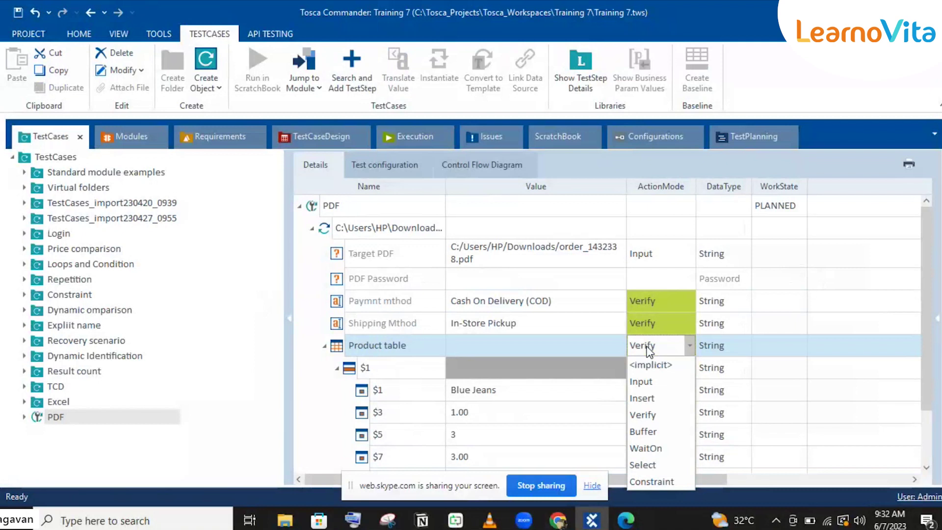
left_click(642, 464)
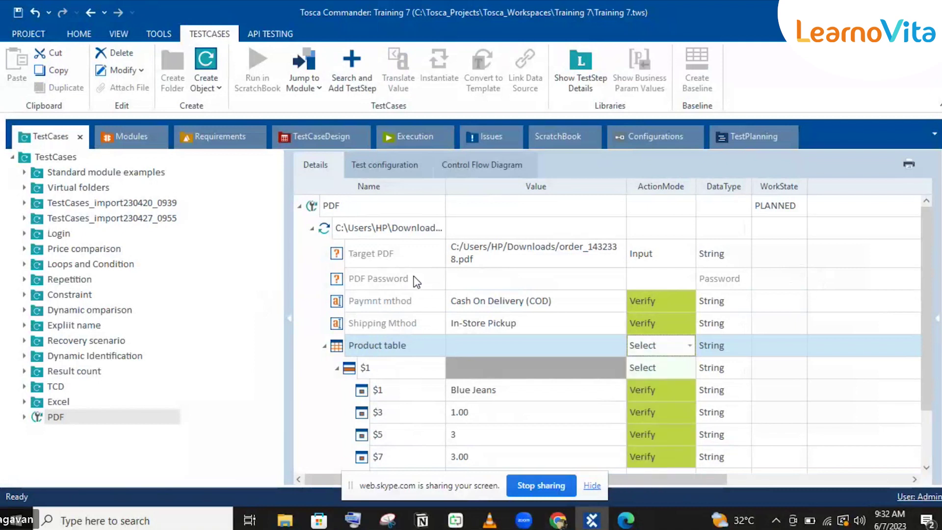
left_click(416, 282)
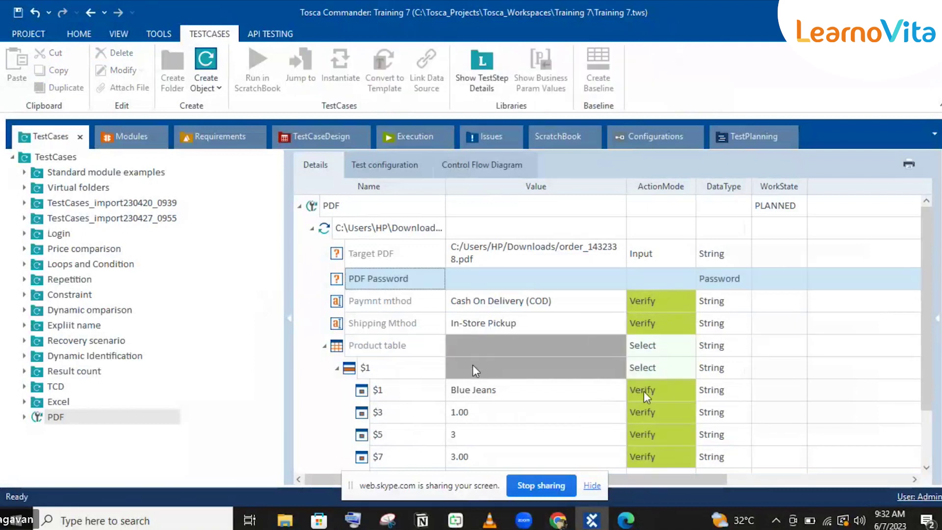
Run the PDF test case's order test step in the ScratchBook
left_click(454, 231)
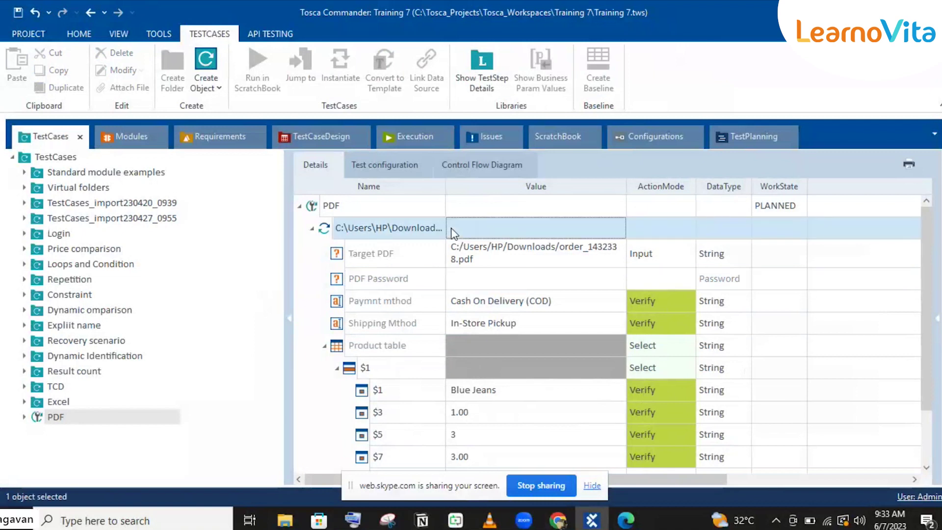
scroll(452, 228, "down", 1)
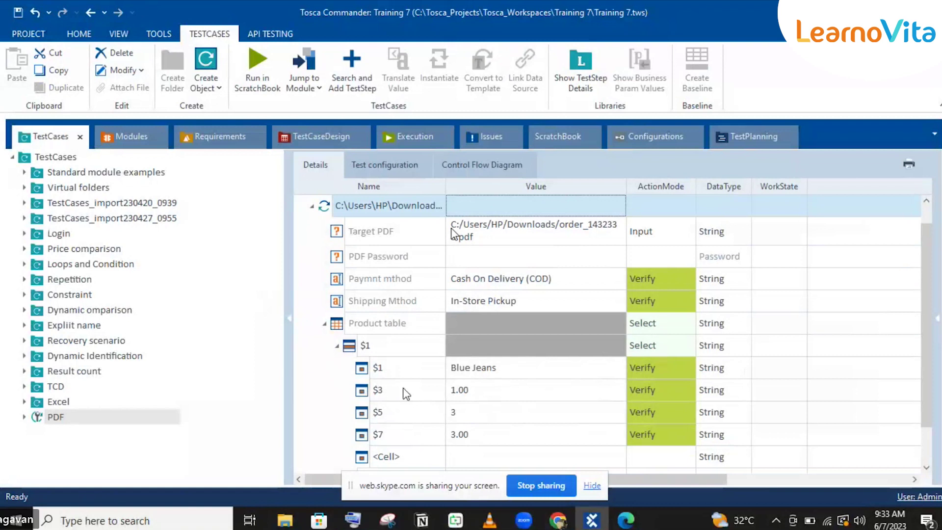
mouse_move(591, 519)
key("F6")
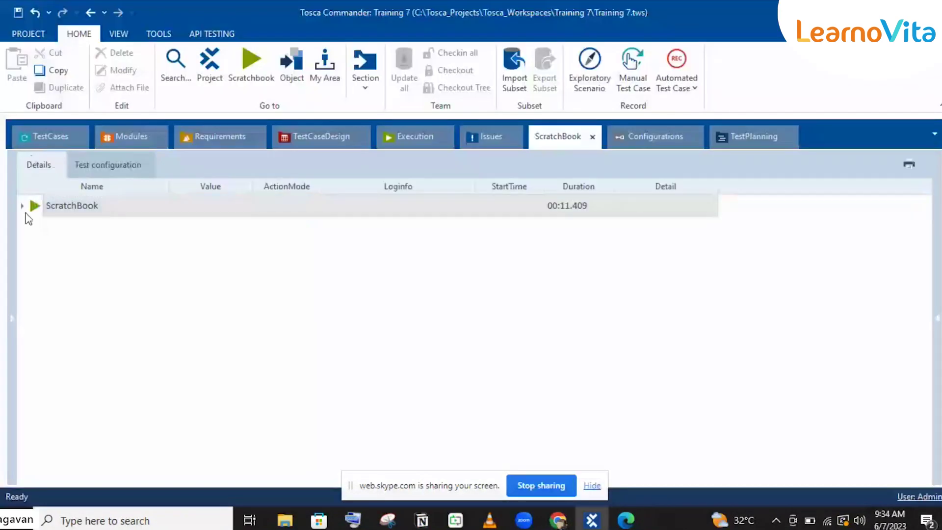
Expand the ScratchBook results, read the Shipping Mthod log details and compare them with the shipping method in the order PDF in Edge
left_click(23, 207)
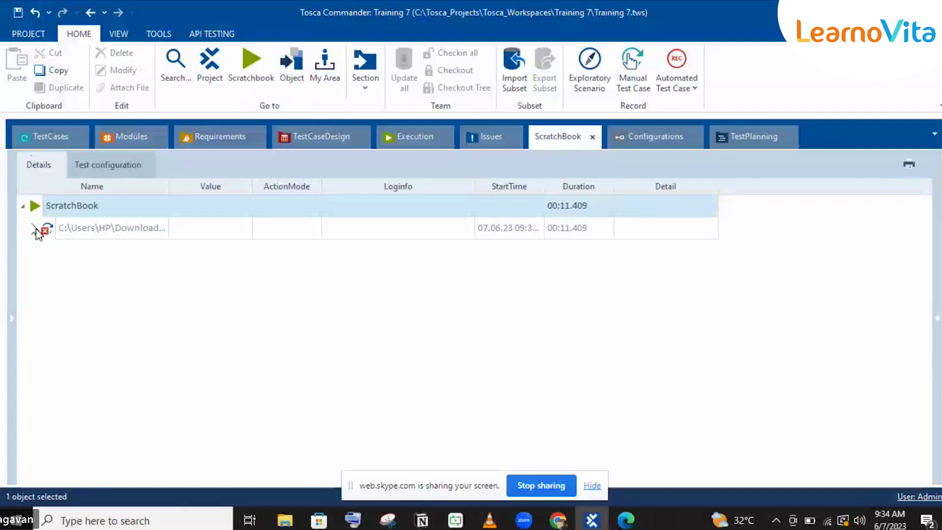
left_click(35, 228)
left_click(47, 272)
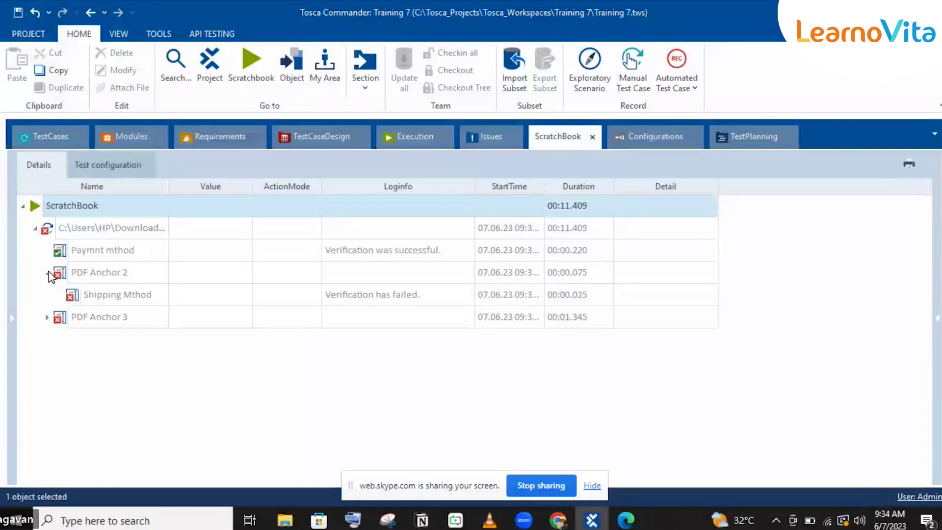
left_click(437, 297)
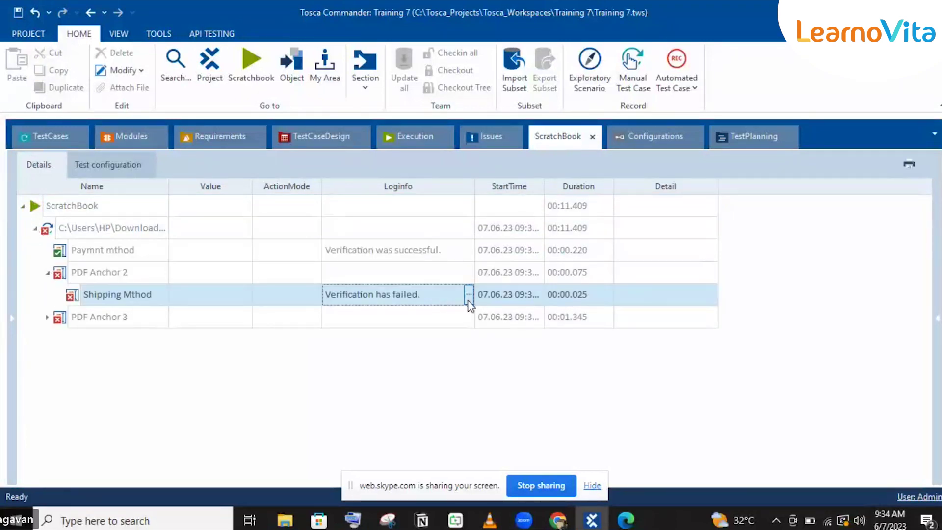
left_click(469, 297)
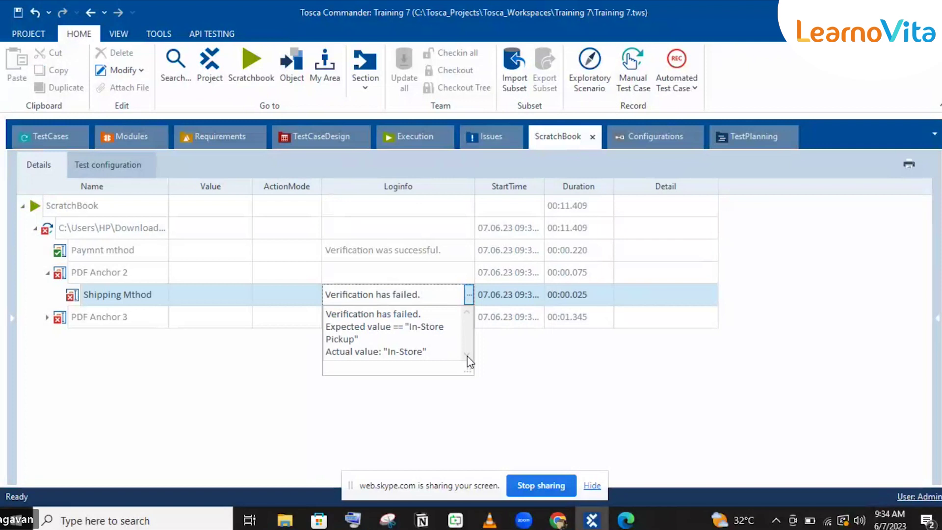
left_click(624, 521)
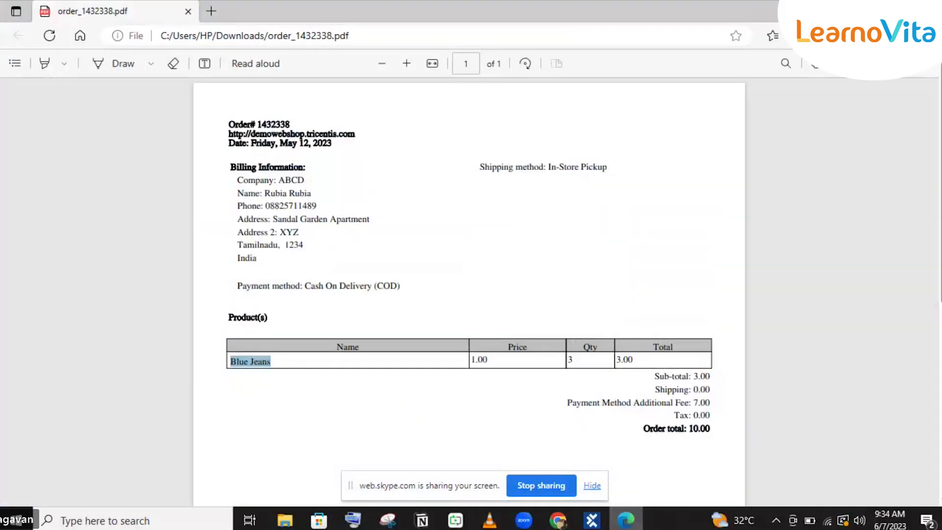
left_click(624, 520)
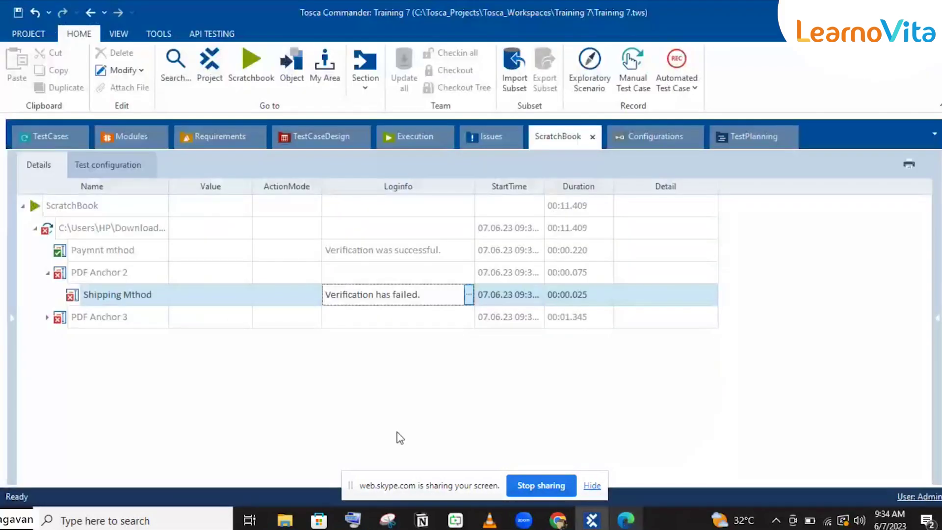
Read the log details of cell $1 in the Product table results and compare them with the product name in the order PDF in Edge
left_click(47, 317)
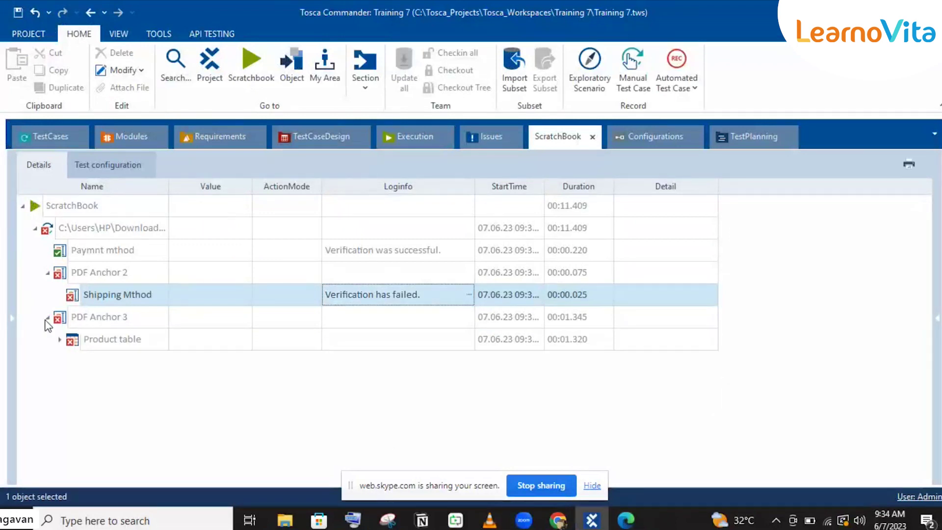
left_click(60, 339)
left_click(72, 362)
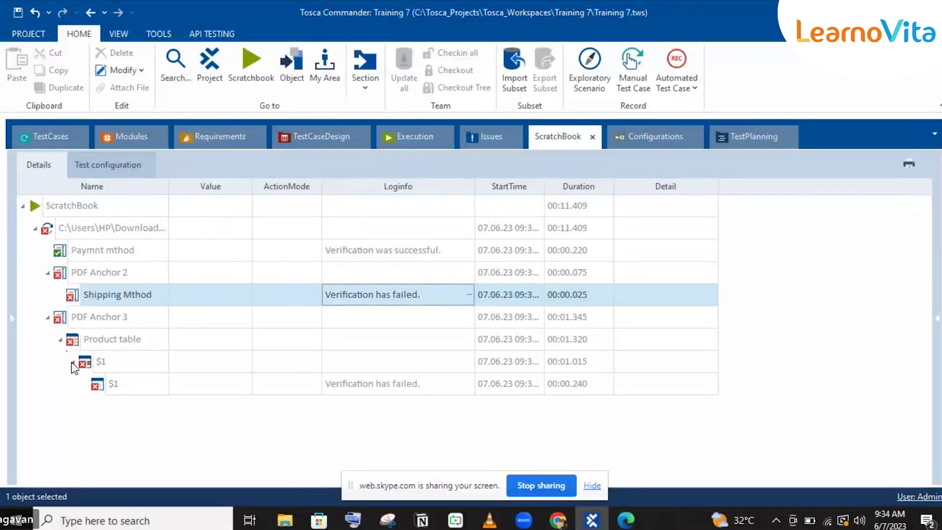
left_click(424, 389)
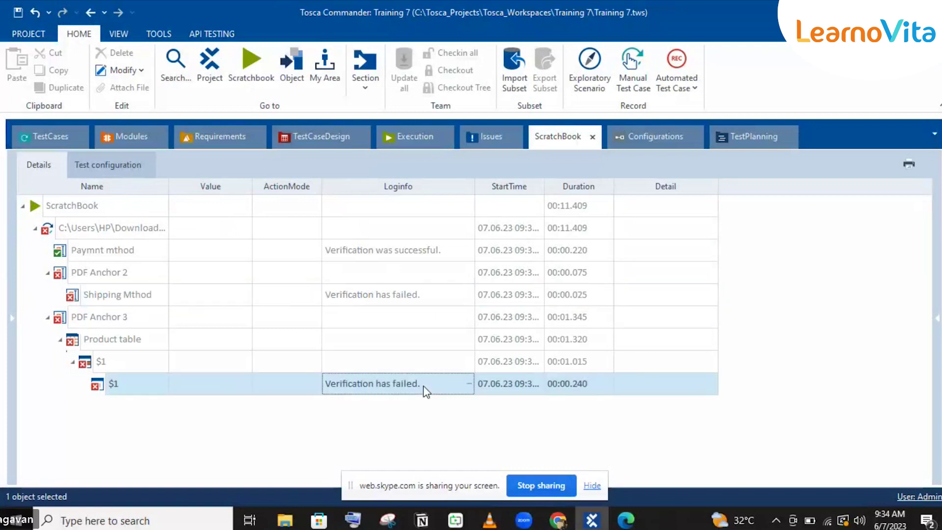
left_click(470, 389)
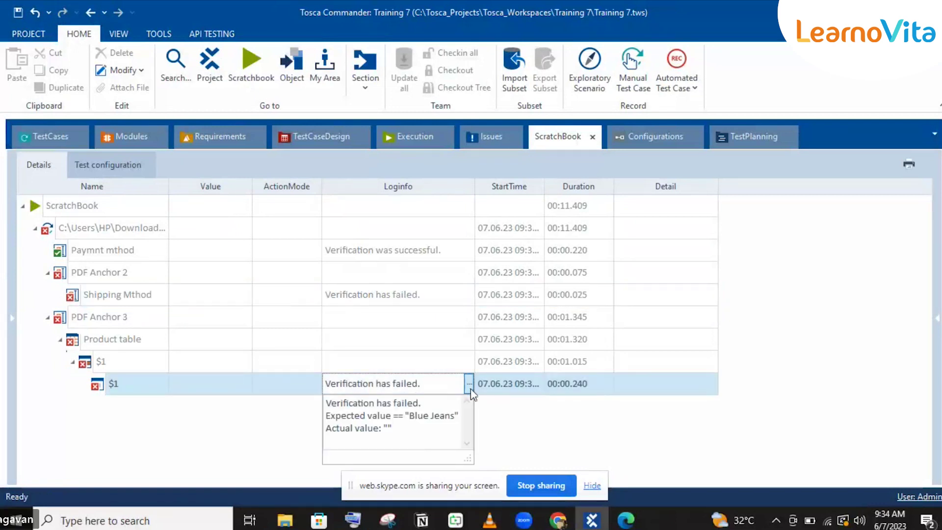
left_click(633, 523)
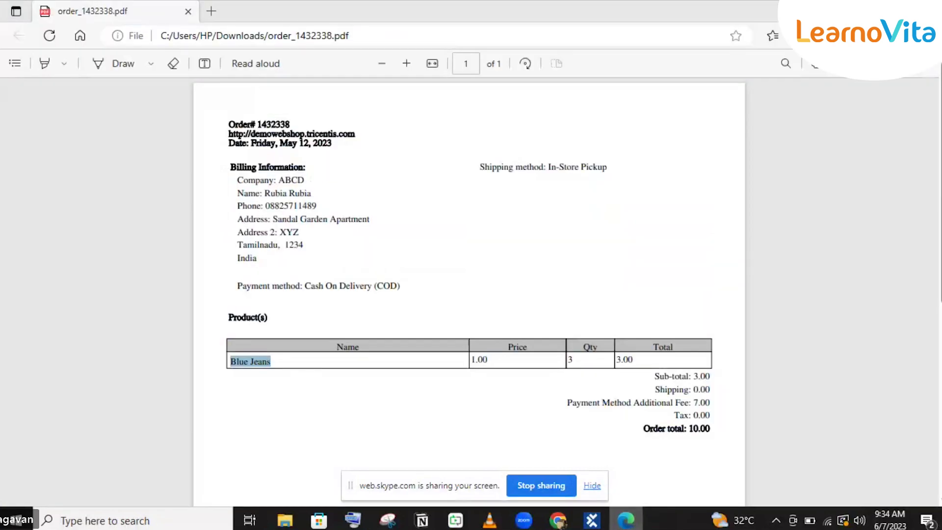
key("alt+Tab")
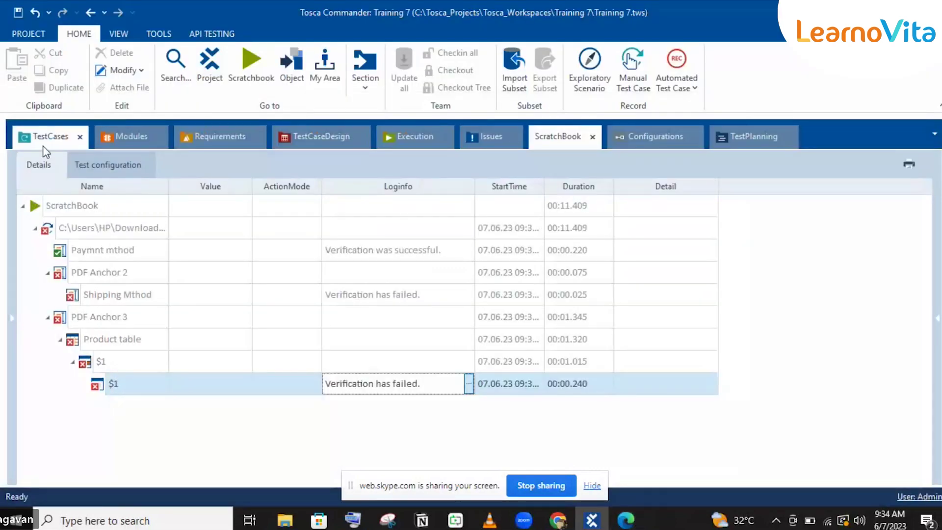
left_click(617, 525)
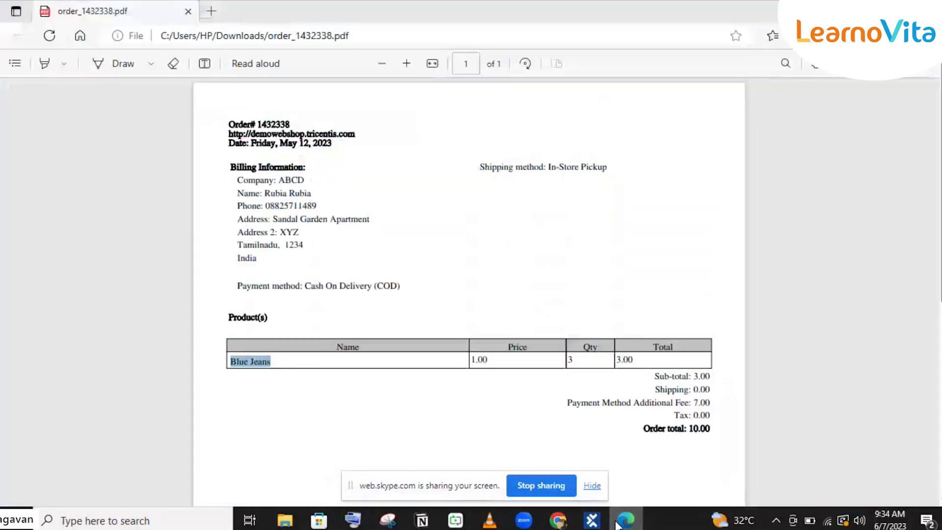
key("alt+Tab")
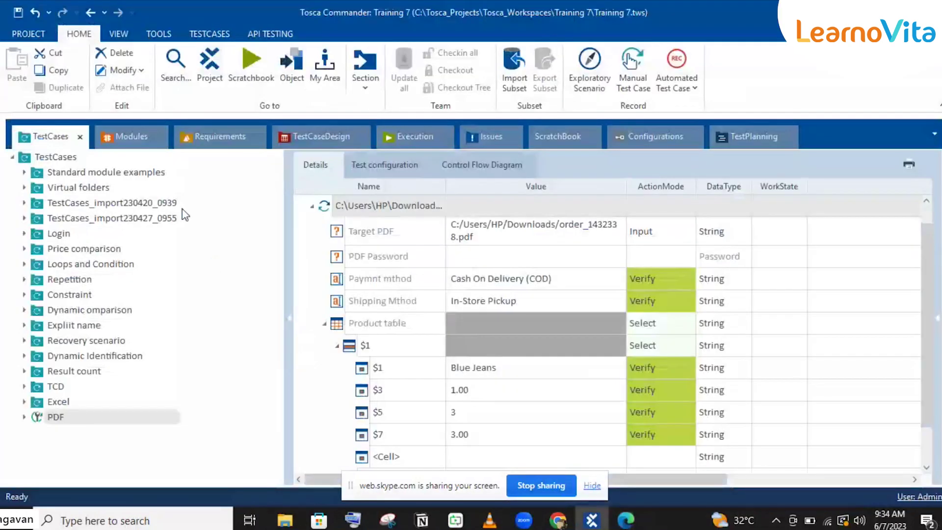
Rescan the order PDF module, loading the order PDF from Downloads that the module is named after
left_click(125, 142)
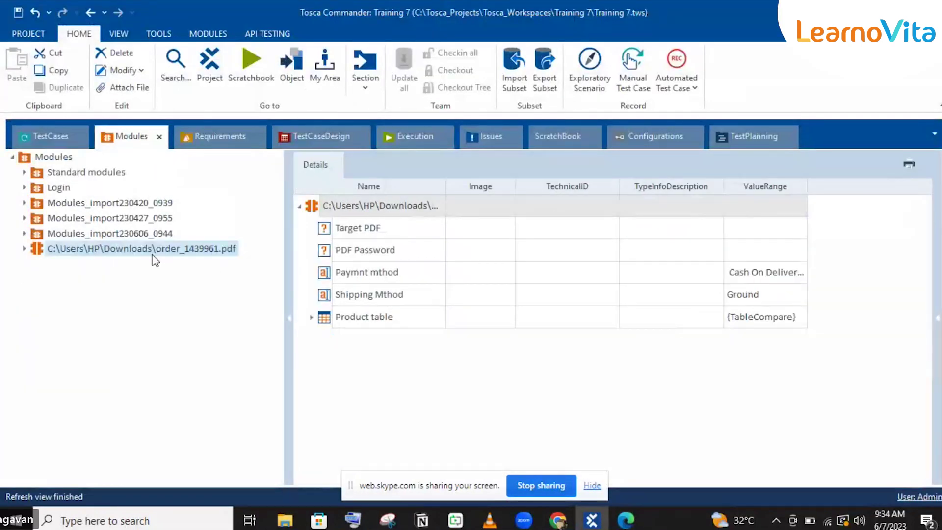
right_click(150, 252)
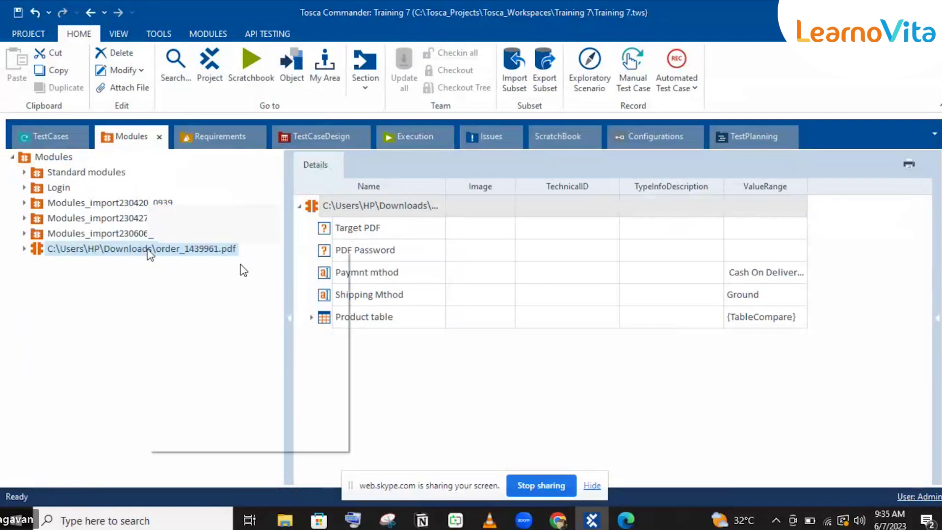
left_click(265, 295)
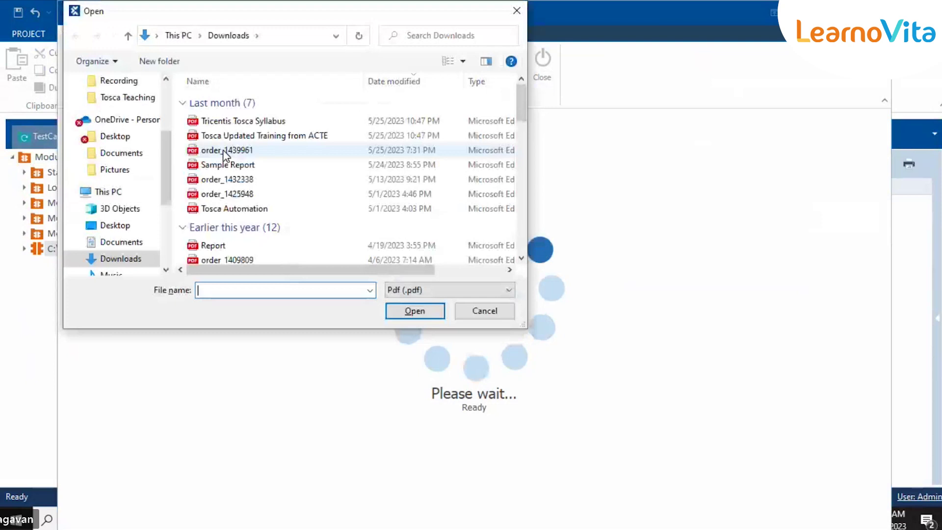
double_click(223, 149)
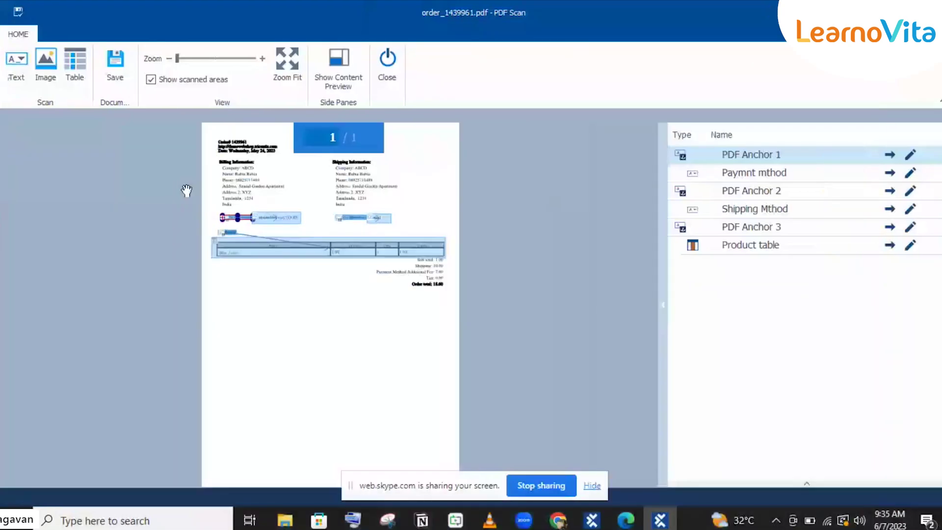
left_click(262, 59)
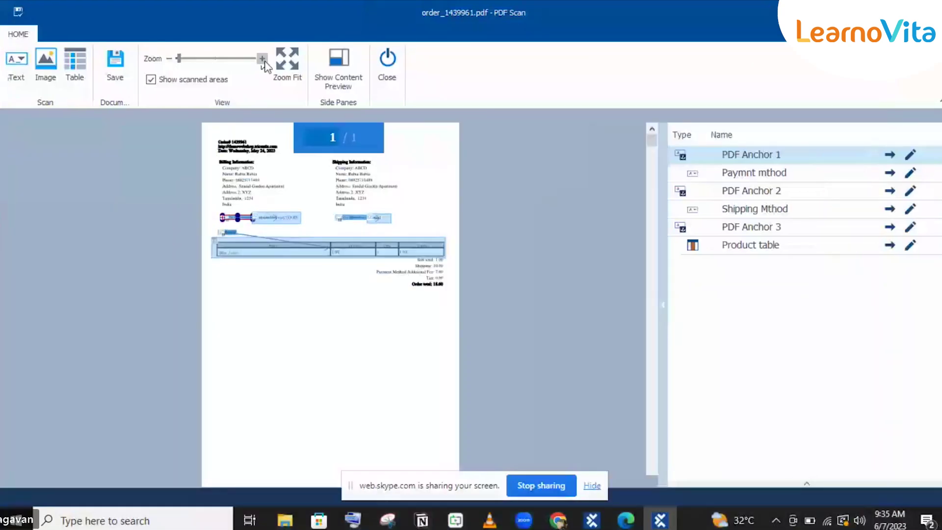
left_click(262, 59)
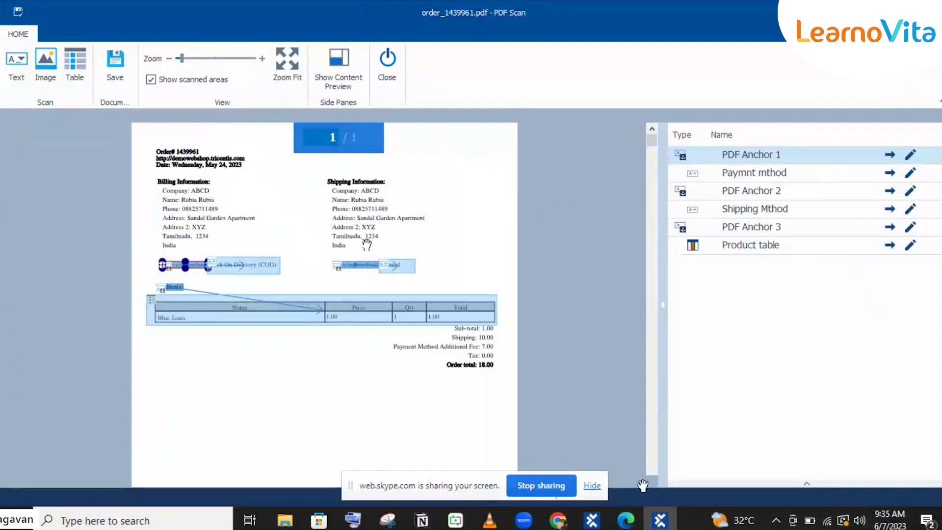
Widen the Shipping Mthod area in the PDF scan to fit a longer value, consulting the shipping method in the order PDF in Edge
left_click(624, 521)
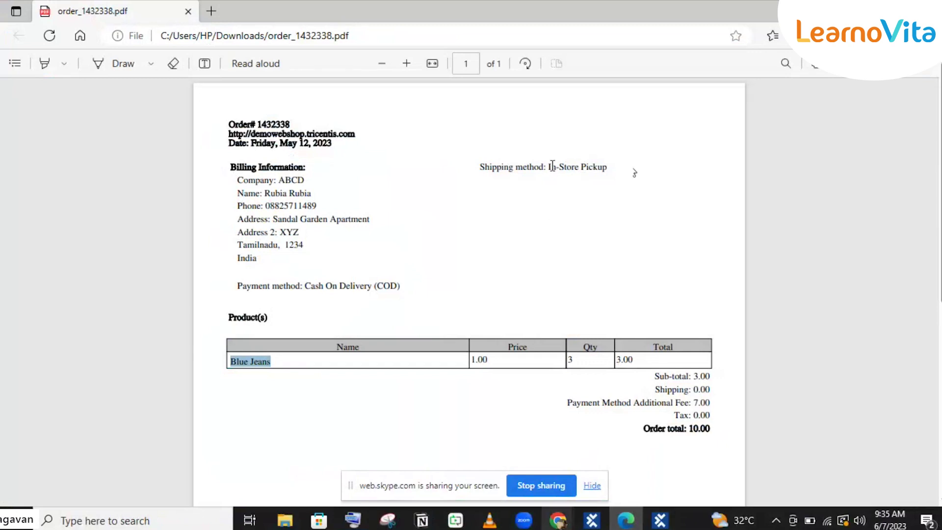
left_click(622, 526)
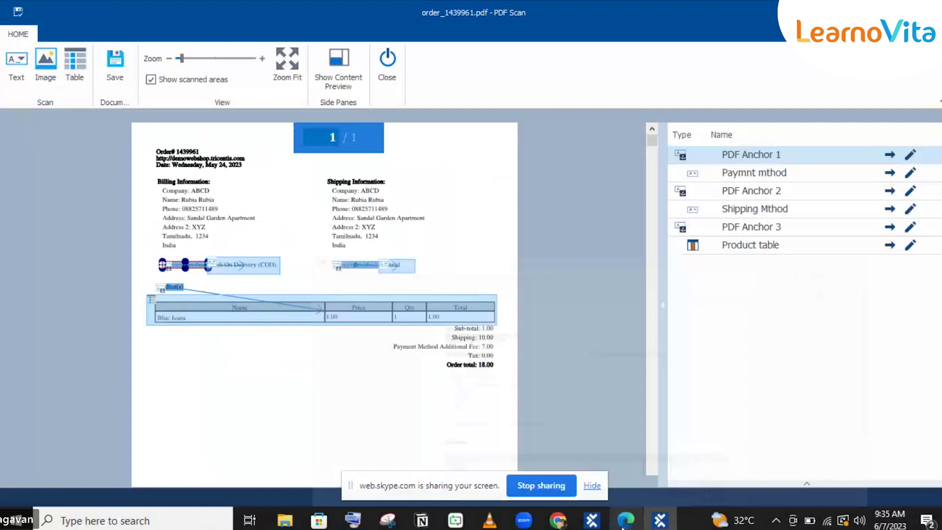
left_click(622, 526)
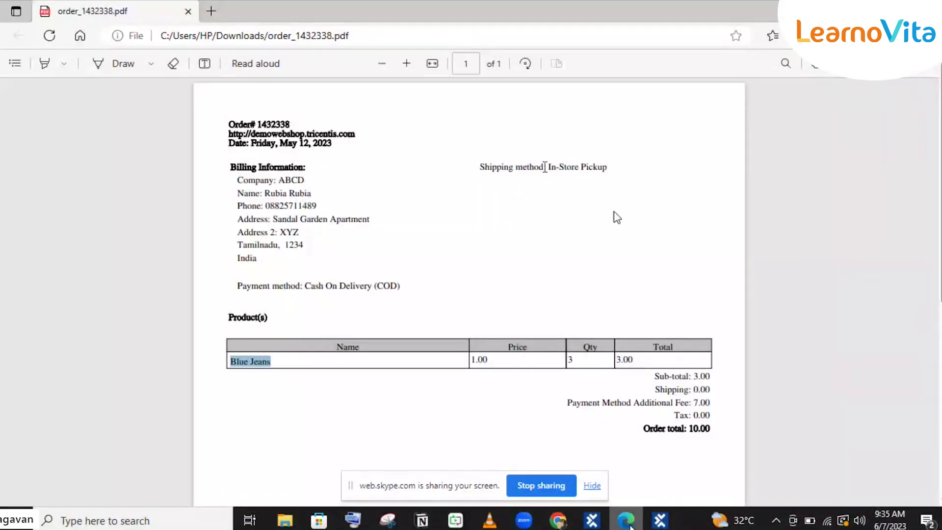
left_click(627, 519)
left_click(417, 261)
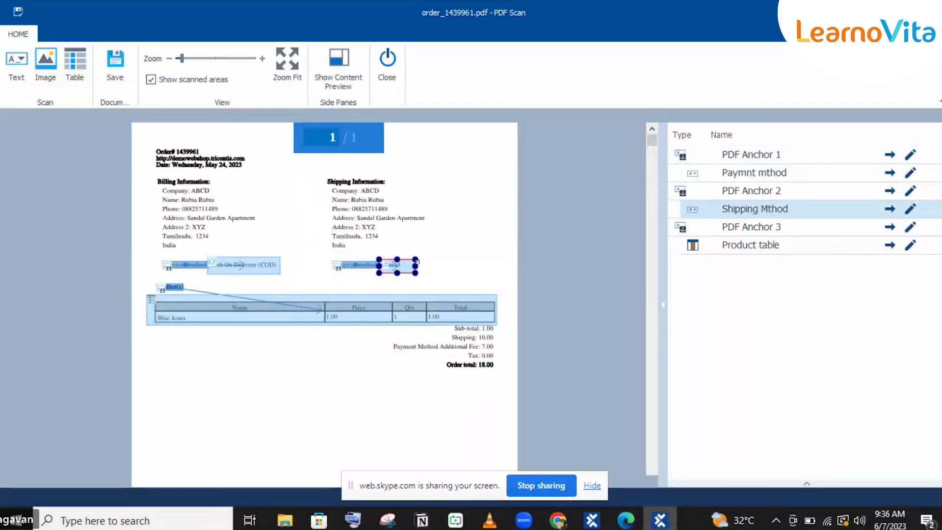
left_click_drag(418, 263, 475, 258)
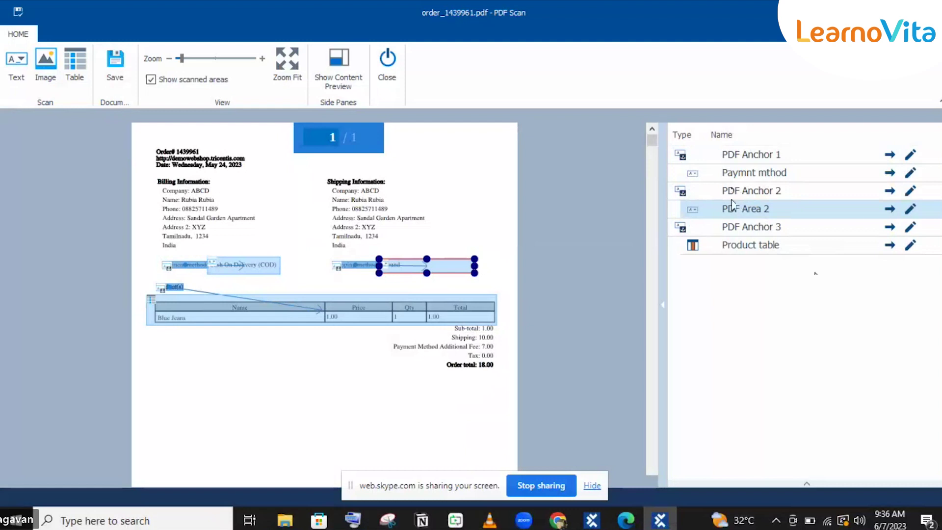
Show the content preview of the widened shipping area and check it against the shipping method in the order PDF in Edge
left_click(333, 47)
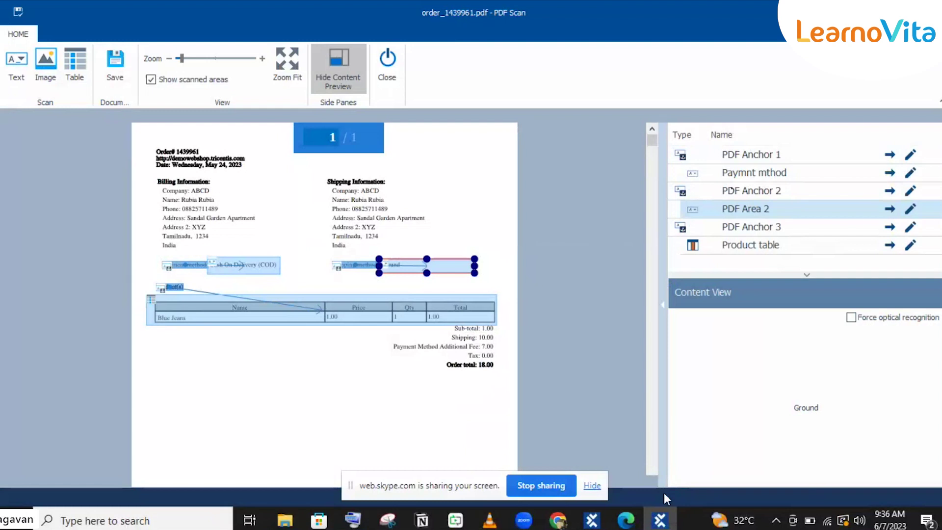
left_click(636, 518)
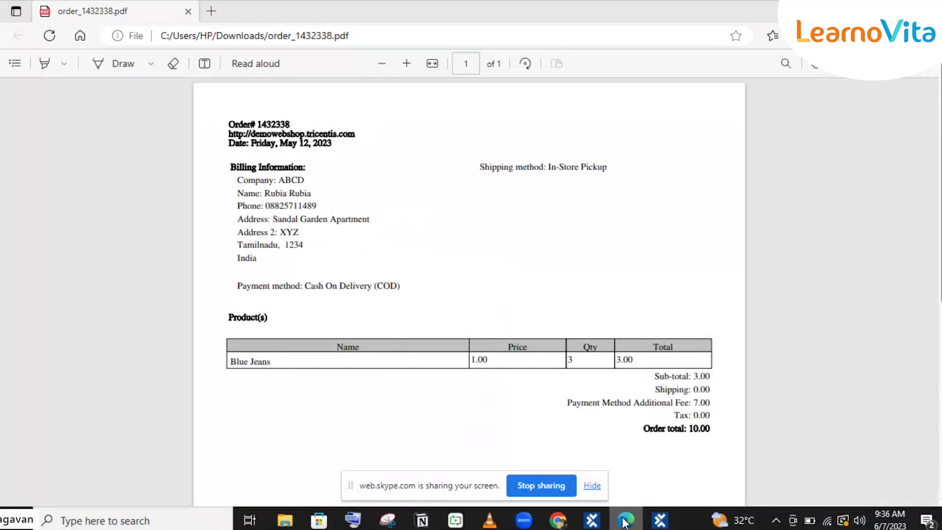
left_click(623, 521)
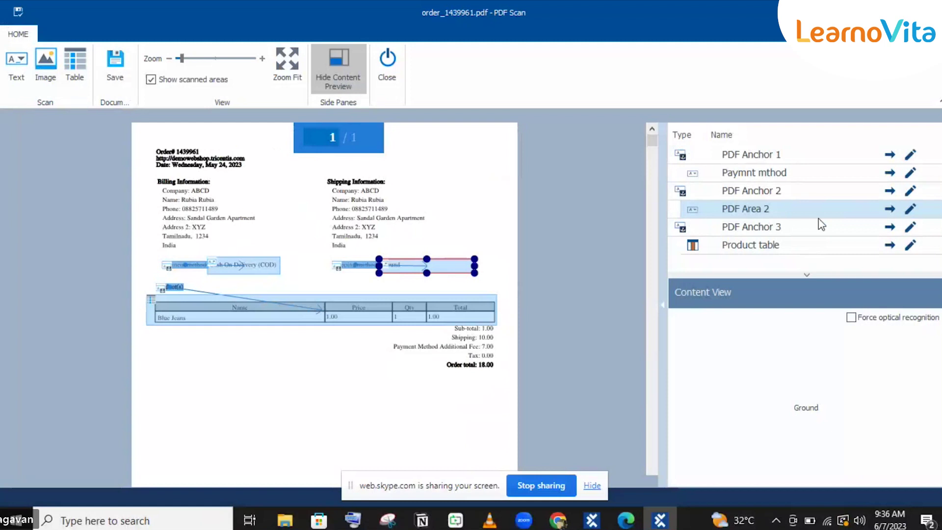
Use row 1 as the header row of the Product table area, save the rescanned module, and close the PDF scan
left_click(744, 247)
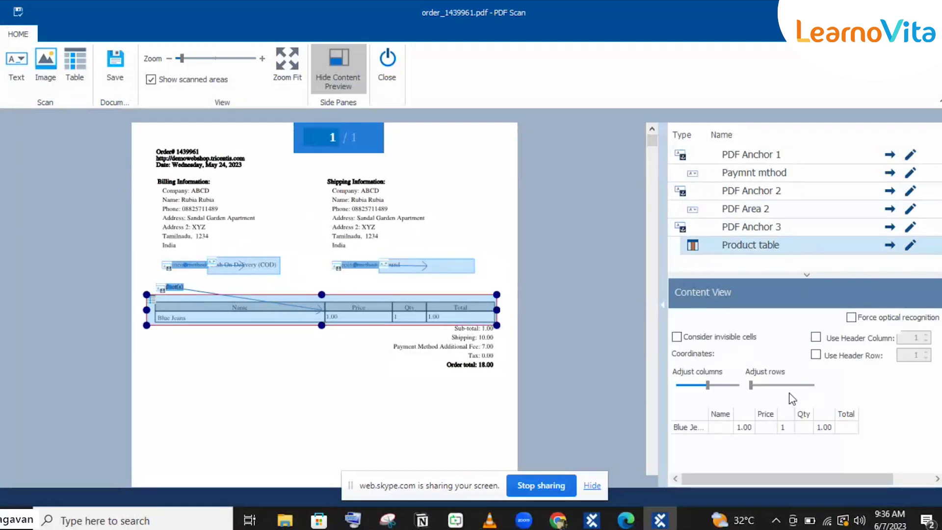
left_click(816, 354)
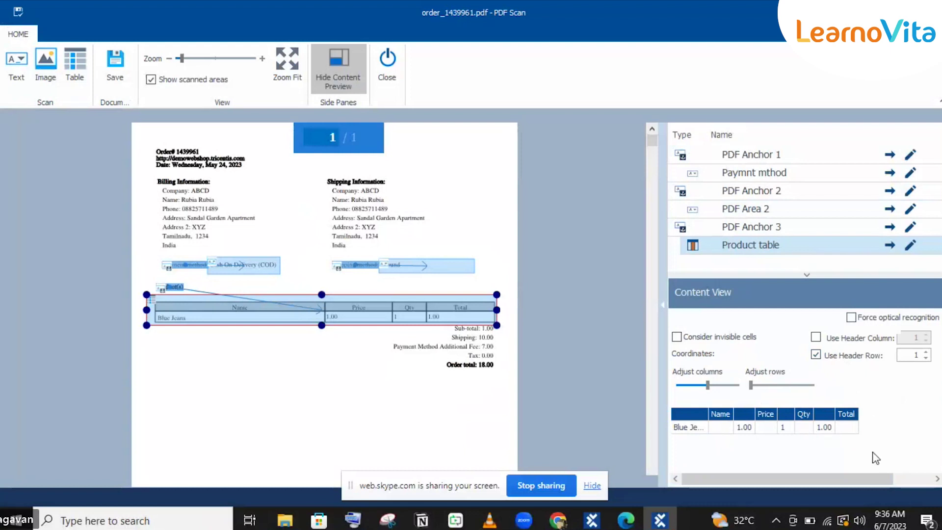
left_click(707, 426)
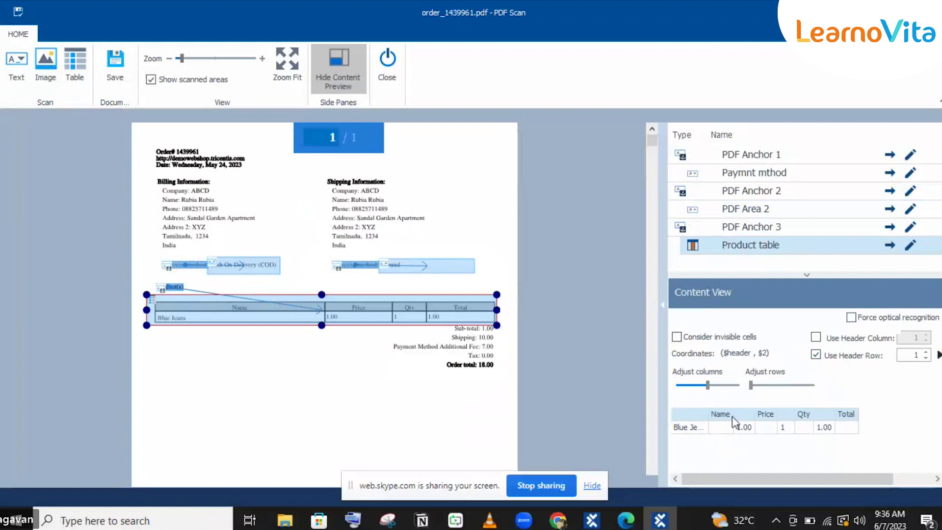
left_click(686, 411)
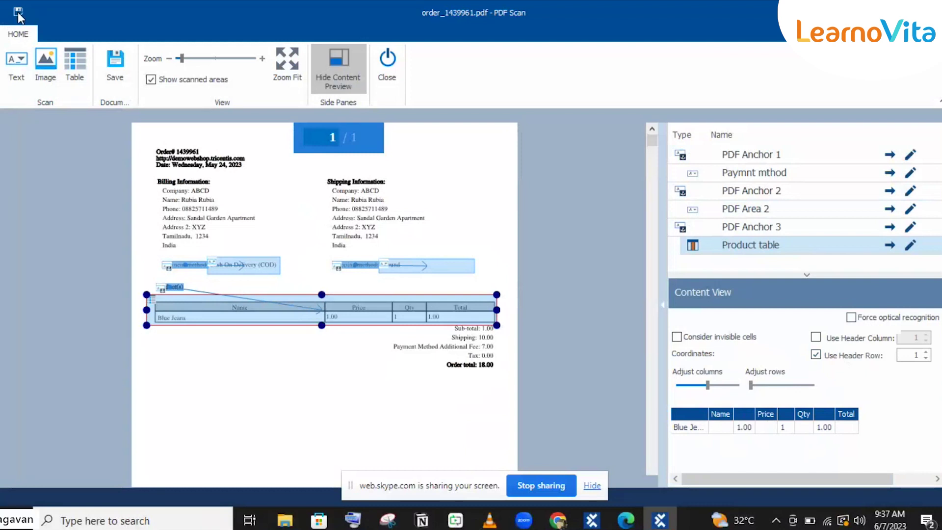
left_click(388, 74)
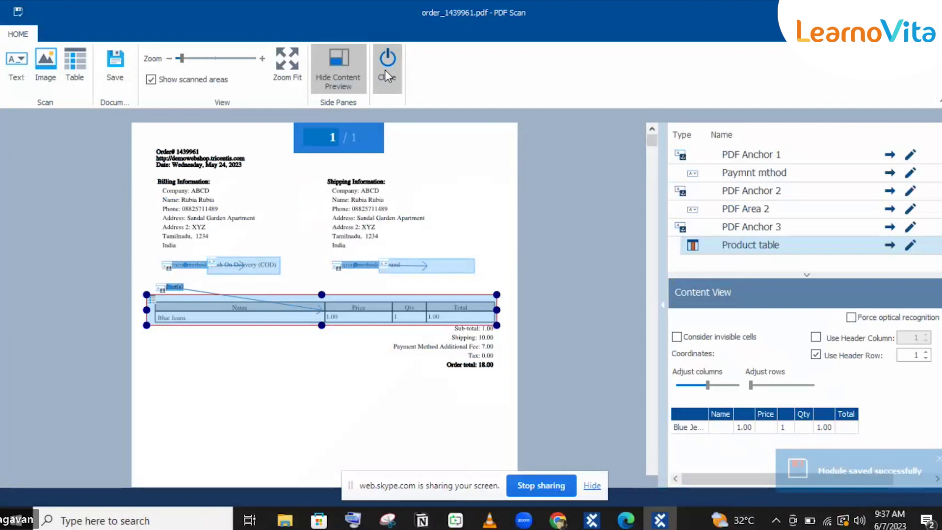
left_click(384, 70)
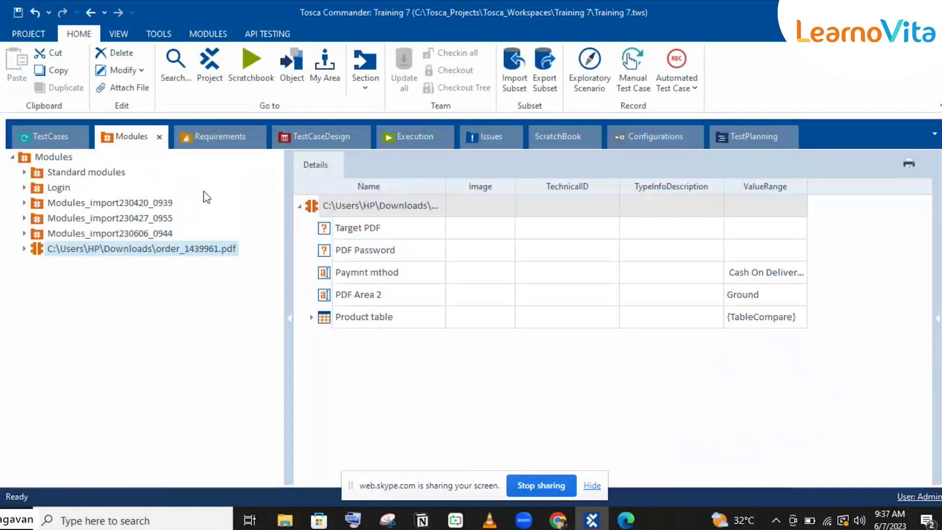
Run the order PDF test step in the ScratchBook and expand its results down to the Product table cells
left_click(28, 140)
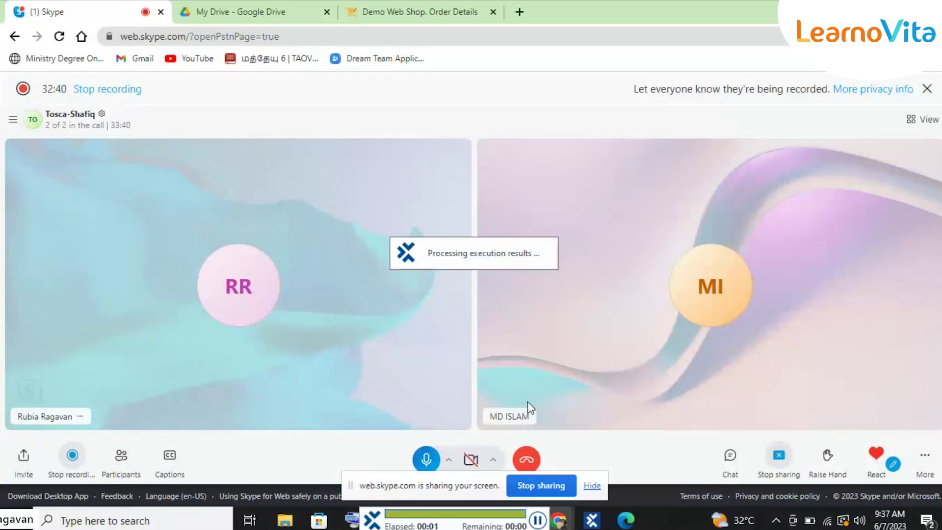
left_click(605, 525)
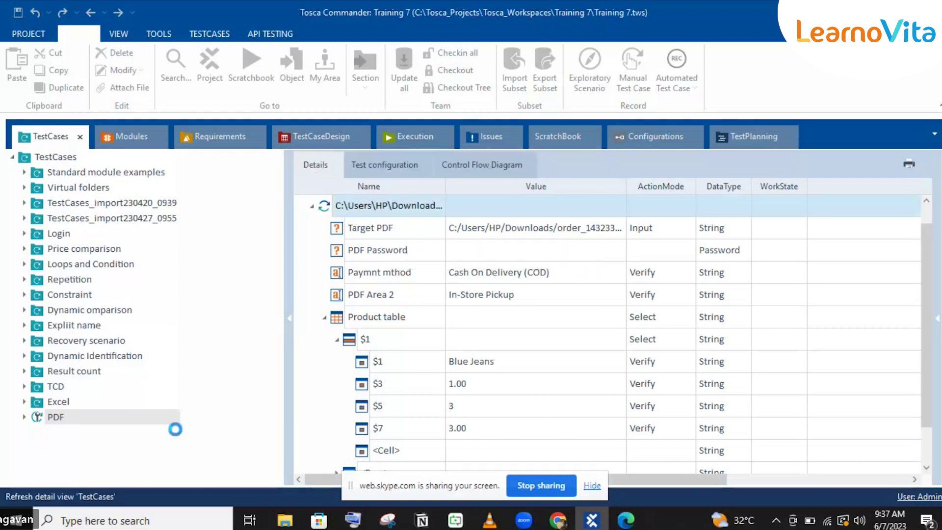
key("F6")
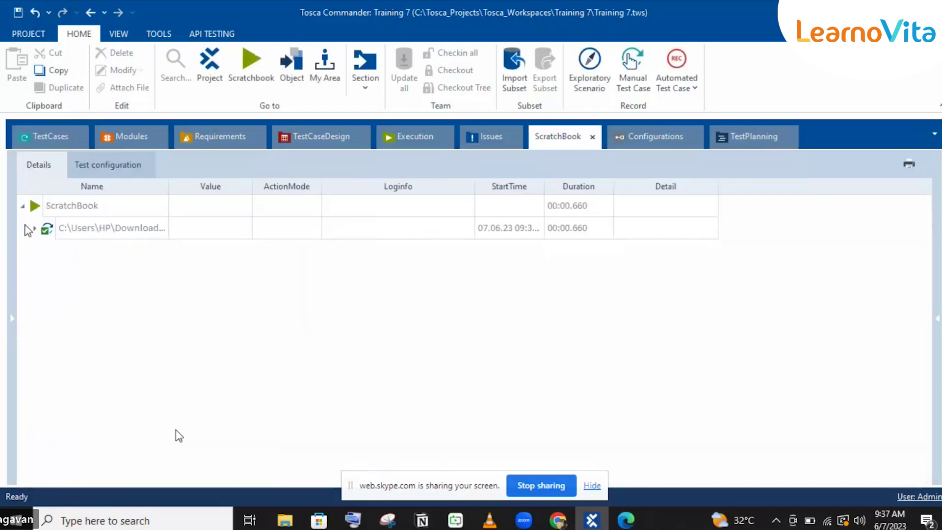
left_click(34, 228)
left_click(35, 228)
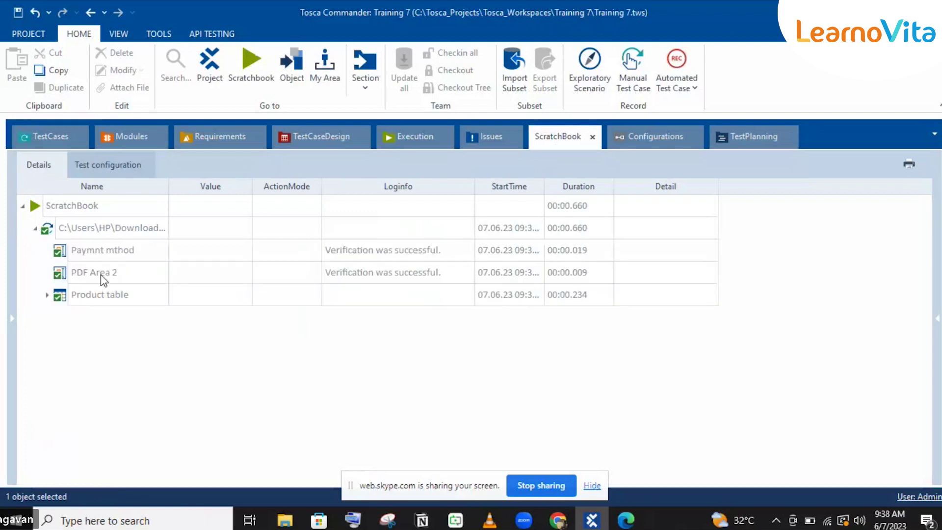
left_click(47, 295)
left_click(60, 317)
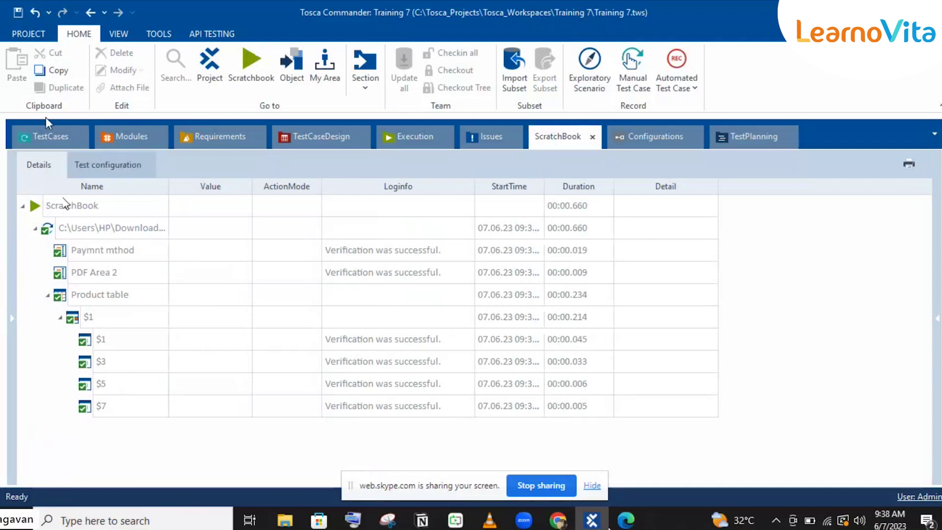
Review the Excel test case's TBox Open Excel Workbook and TBox Define Excel Range steps, including the start and end cells of the data range
left_click(52, 140)
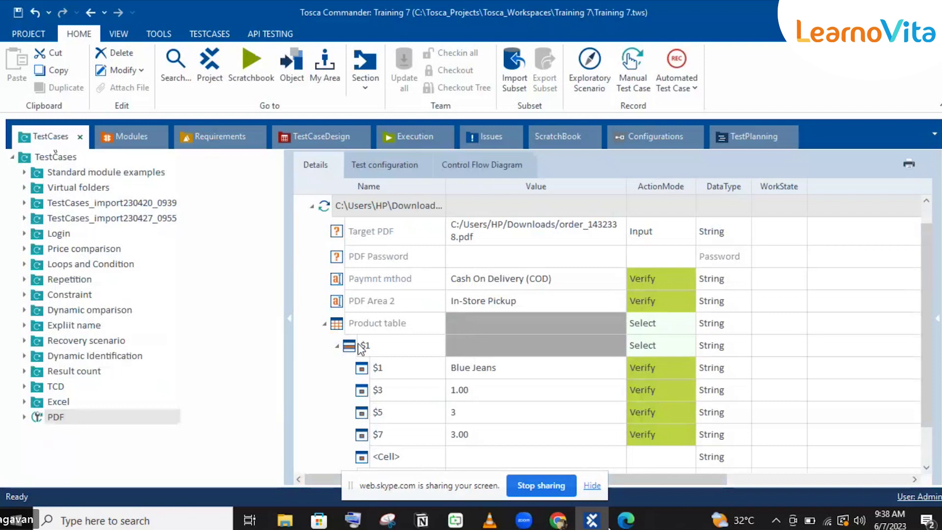
left_click(24, 402)
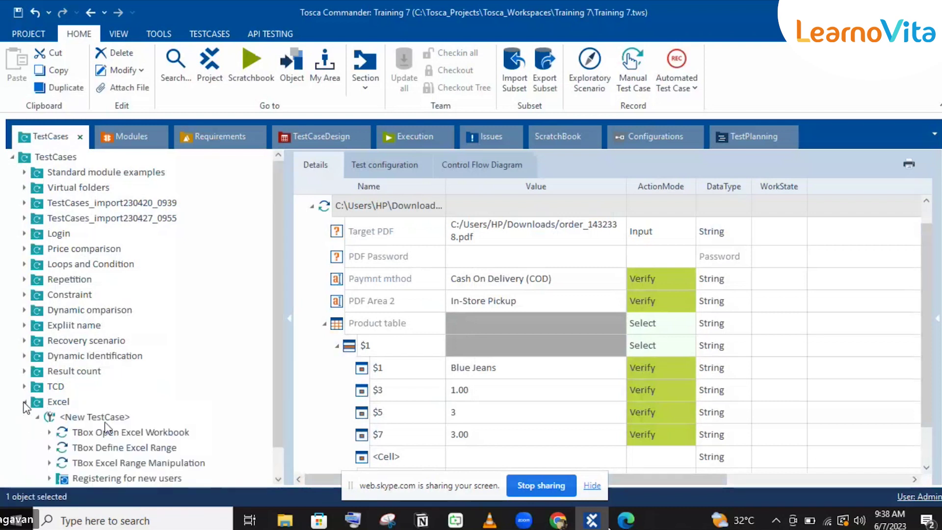
left_click(104, 430)
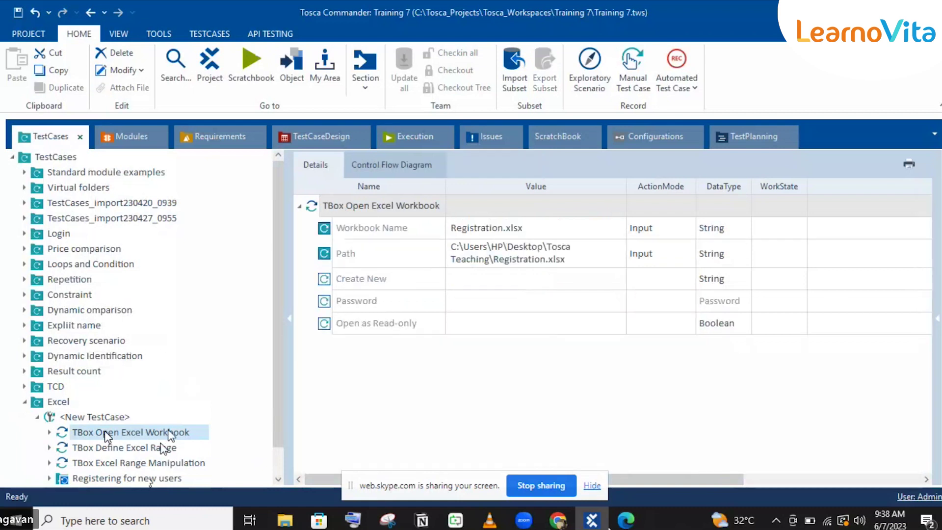
left_click(164, 448)
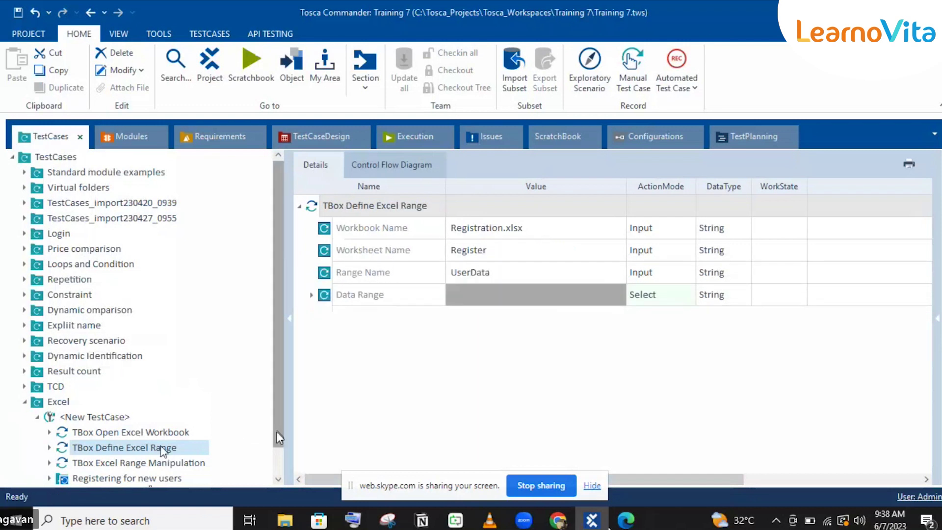
left_click_drag(276, 431, 279, 463)
left_click(311, 295)
left_click(311, 296)
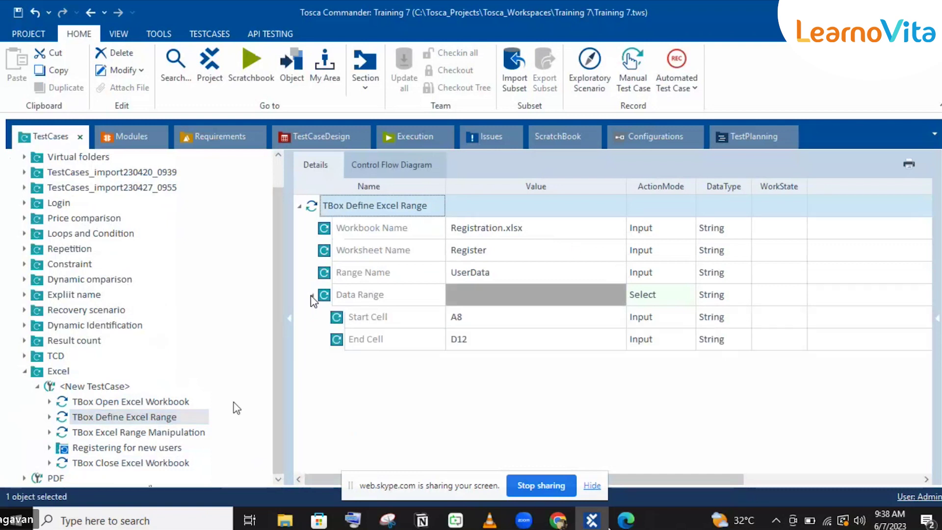
Review the TBox Excel Range Manipulation step's data table and the contents of the Registering for new users folder
left_click(140, 433)
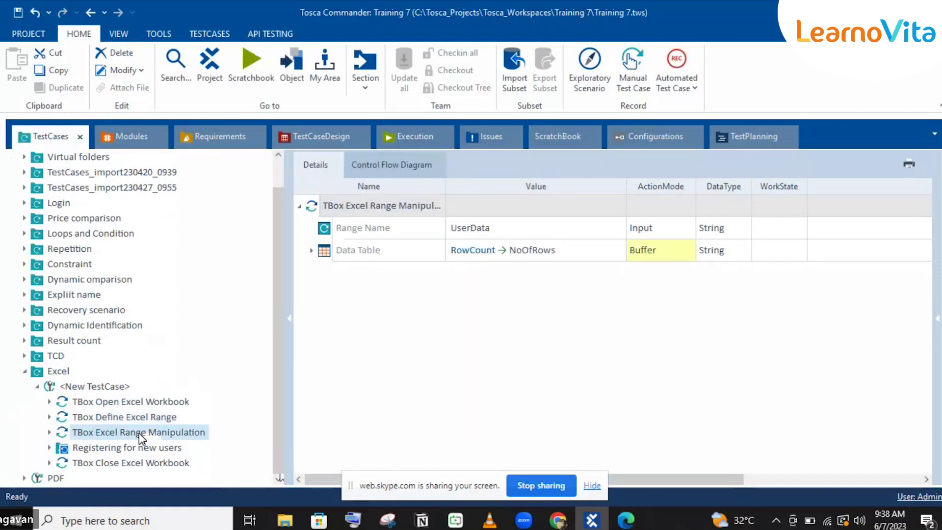
left_click(311, 251)
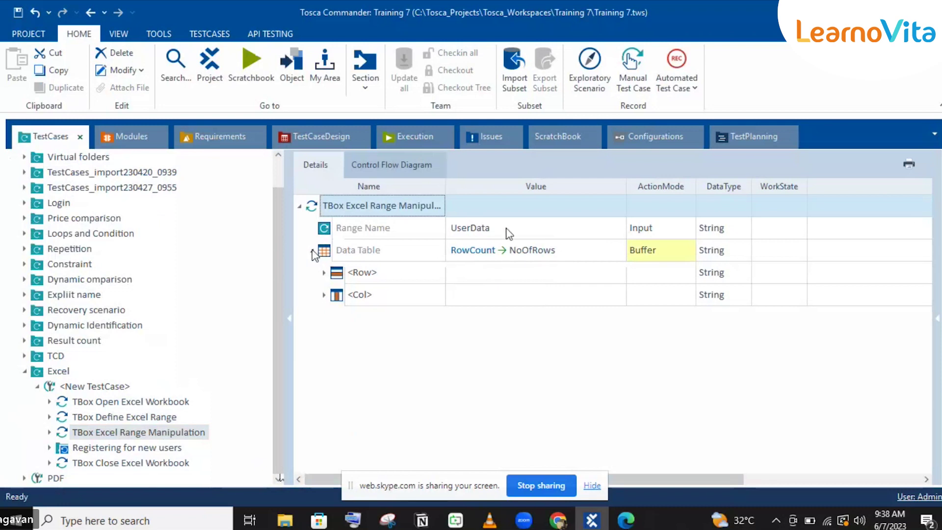
left_click(122, 420)
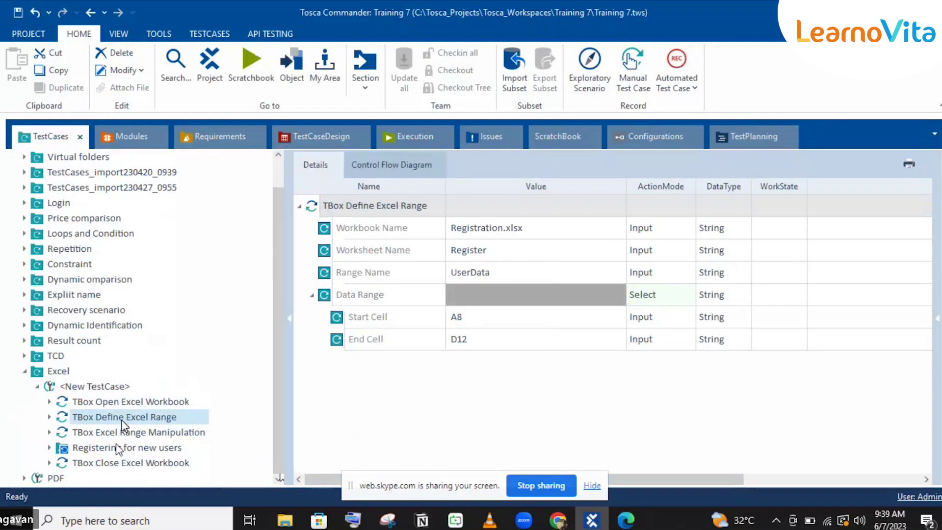
left_click(96, 433)
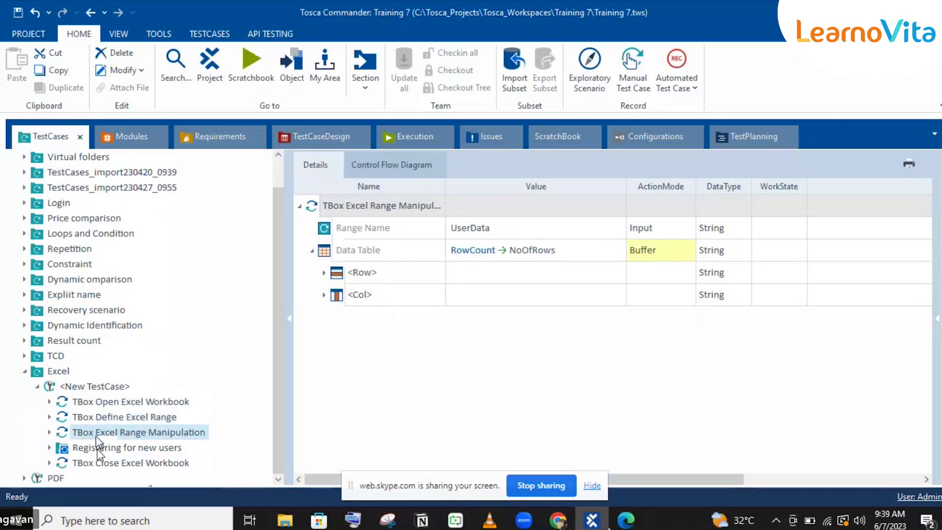
left_click(97, 447)
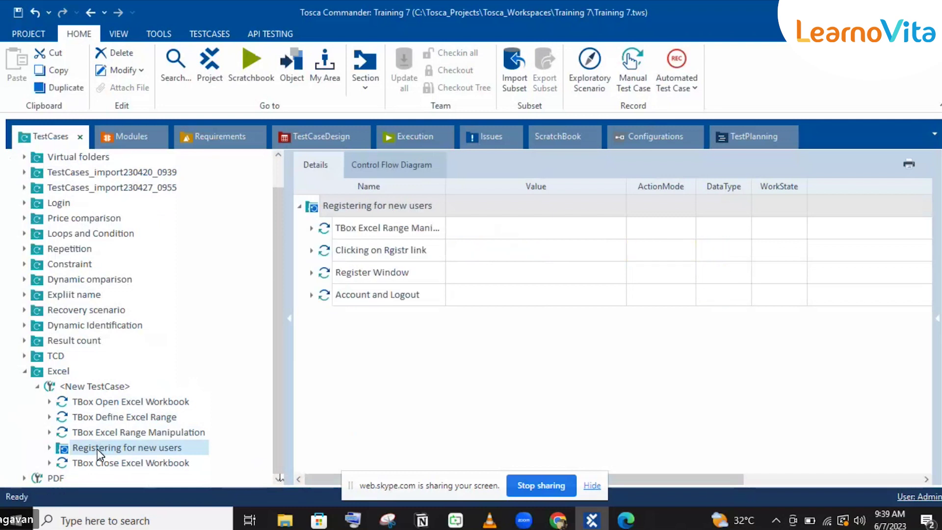
left_click(311, 228)
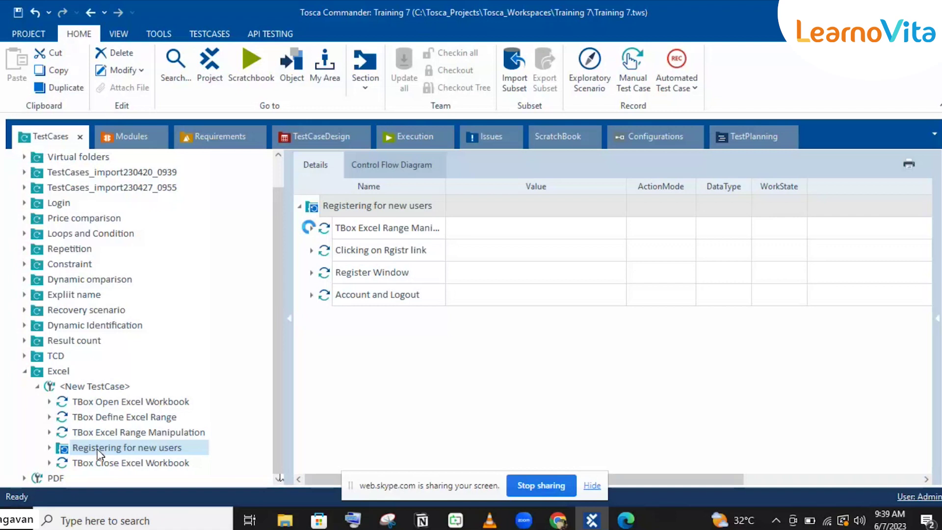
Try running the TBox Open Excel Workbook, Define Excel Range and Excel Range Manipulation steps in the ScratchBook, stop the execution, and inspect the Data Table log
left_click(113, 401)
left_click(115, 432, "shift")
key("F6")
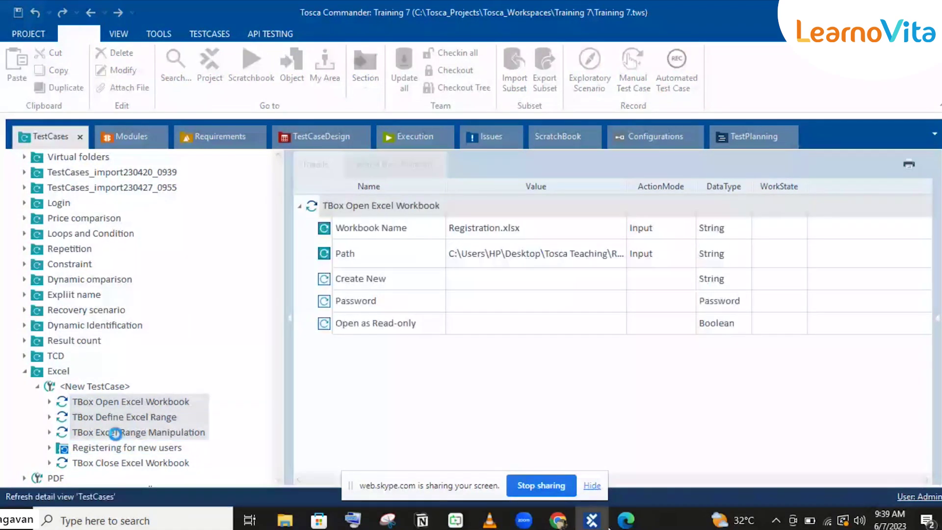
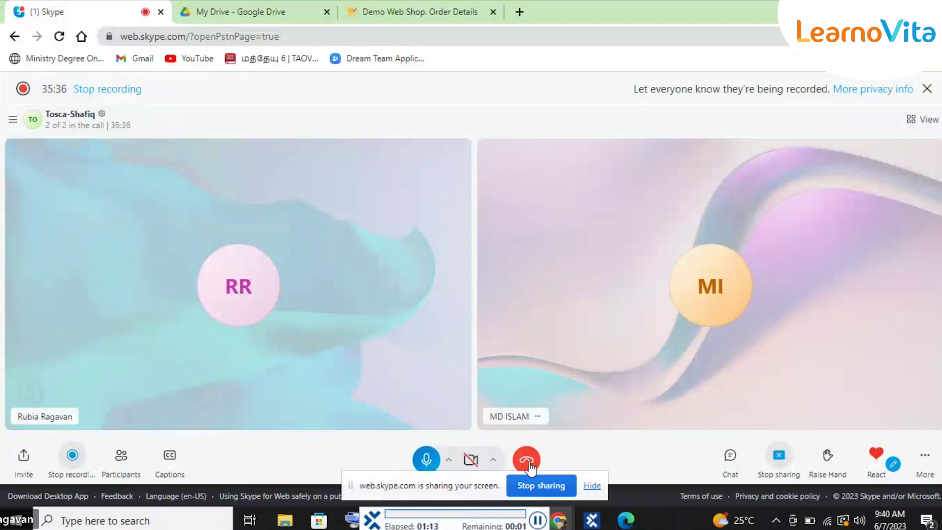
mouse_move(560, 521)
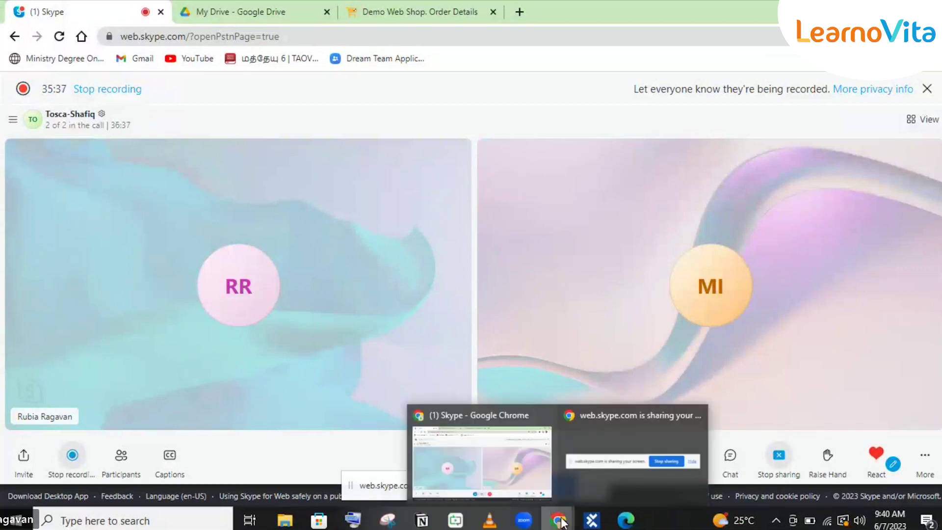
left_click(593, 521)
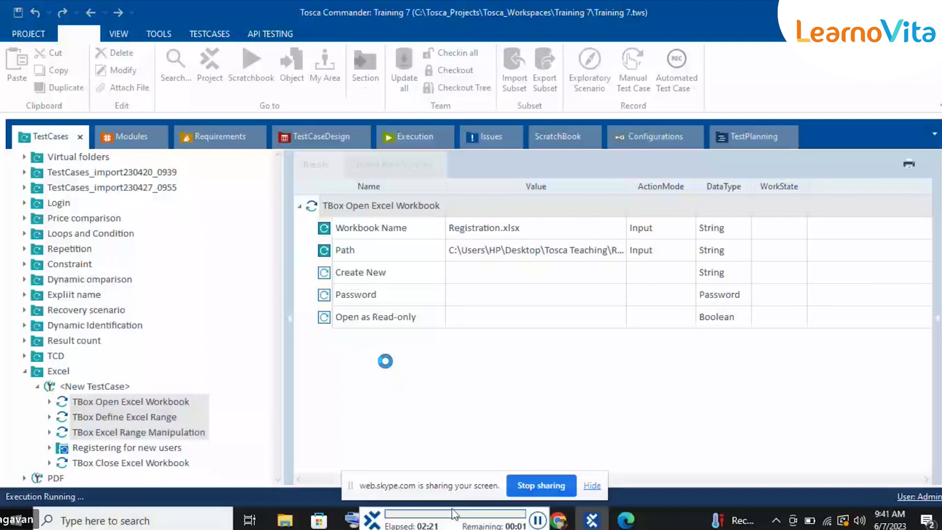
left_click(537, 520)
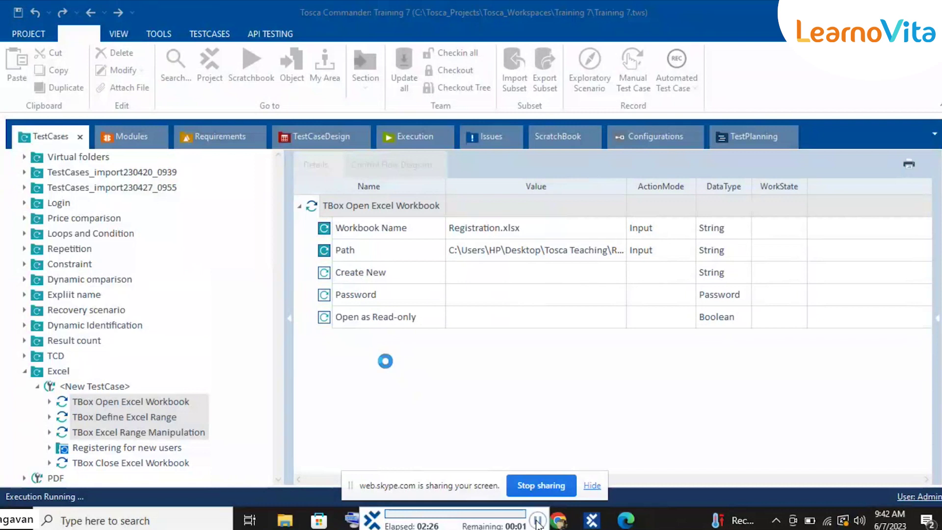
mouse_move(538, 524)
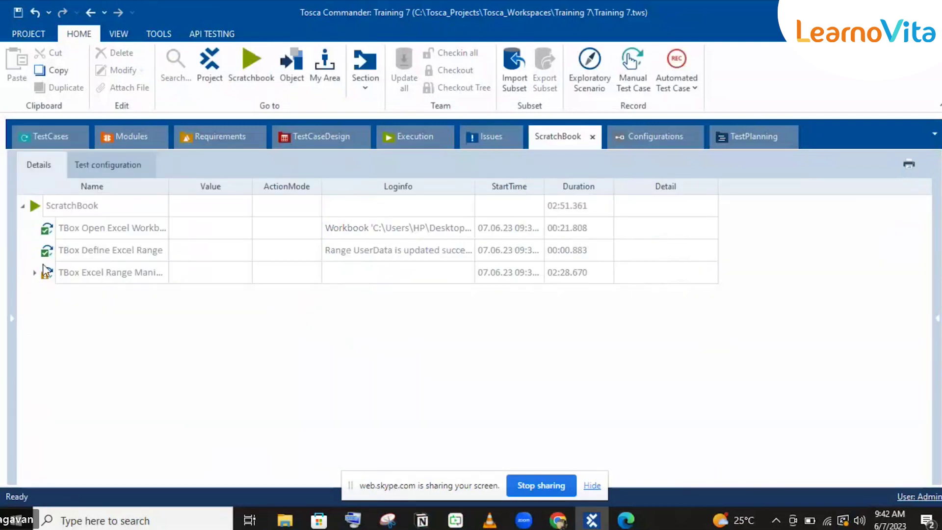
double_click(43, 269)
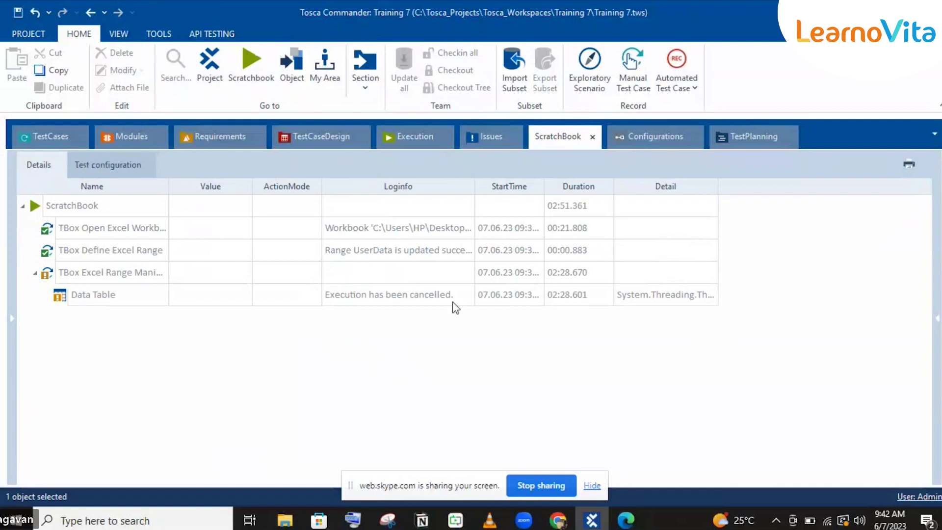
left_click(459, 294)
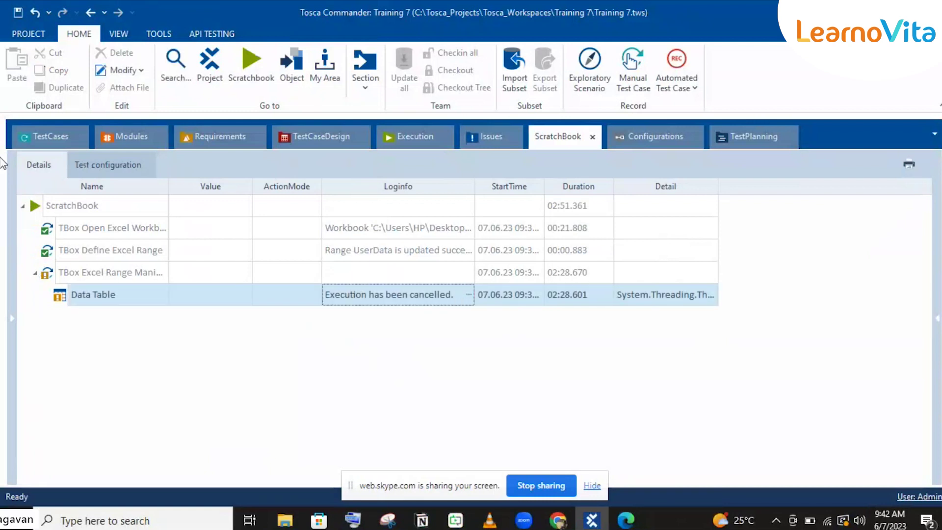
Rerun the same three Excel test steps in the ScratchBook and inspect the Data Table log info under TBox Excel Range Manipulation
left_click(36, 137)
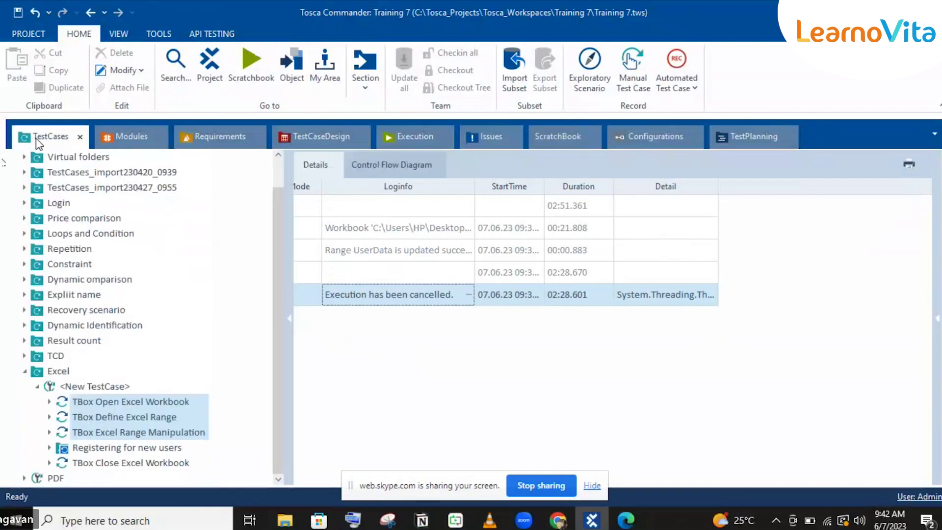
key("F6")
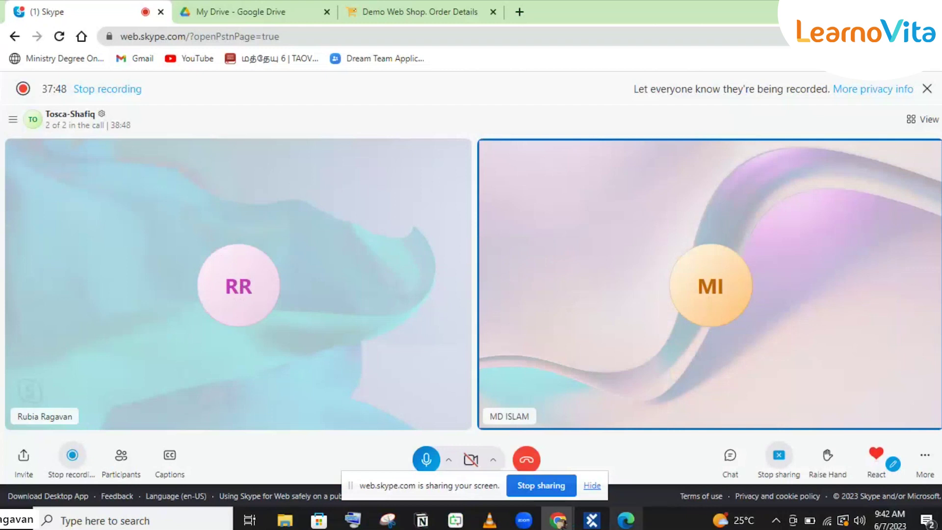
left_click(592, 520)
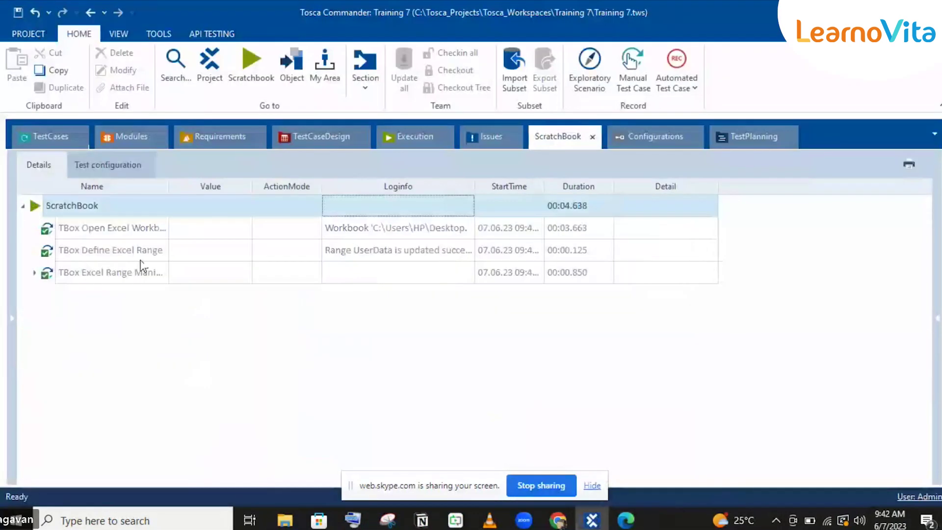
left_click(34, 272)
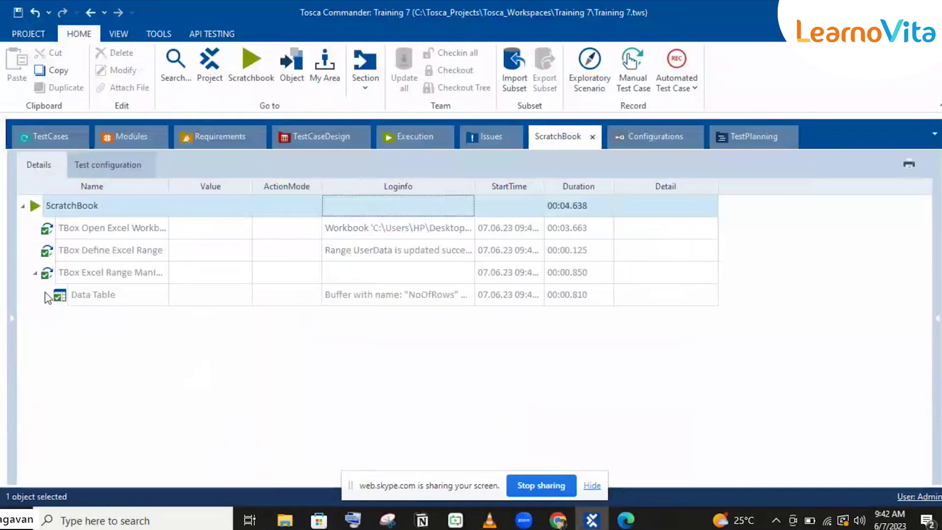
left_click(364, 296)
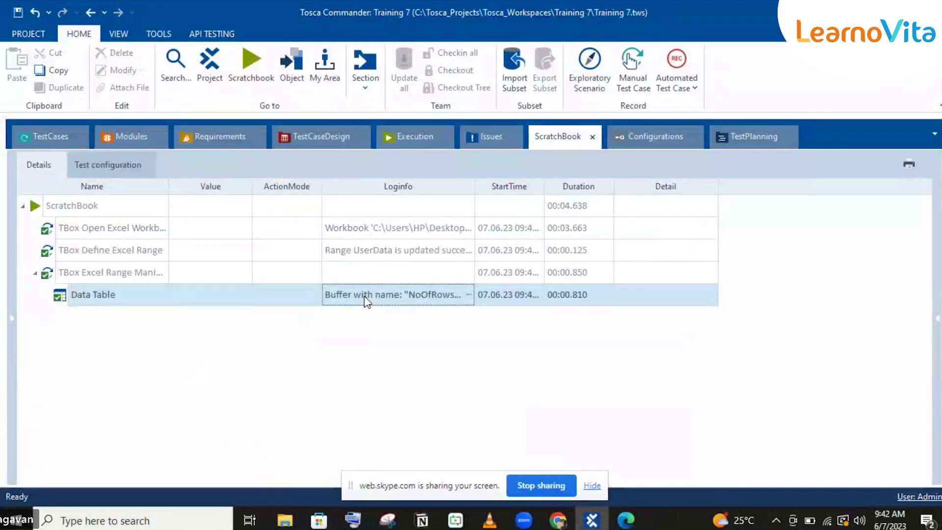
Inspect the full Data Table log info and compare it with the TBox Define Excel Range cells and the TBox Excel Range Manipulation step
left_click(469, 294)
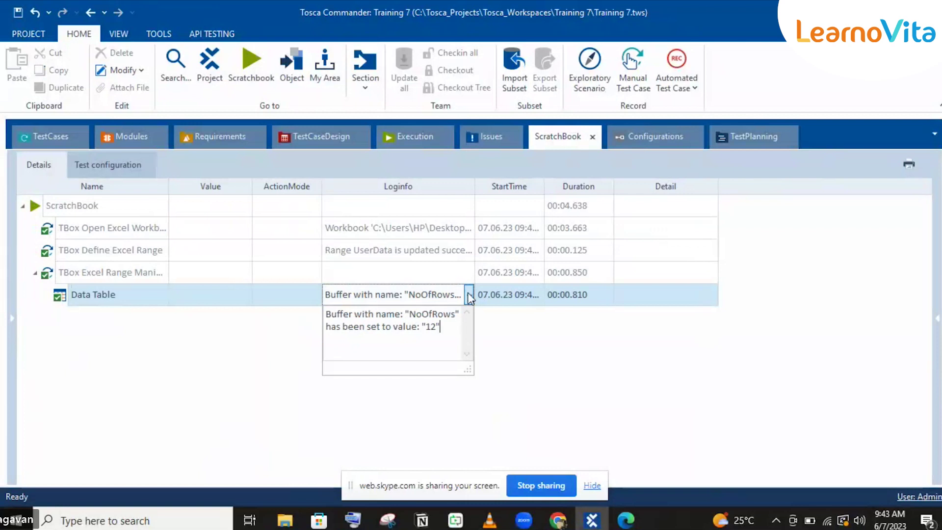
left_click(510, 389)
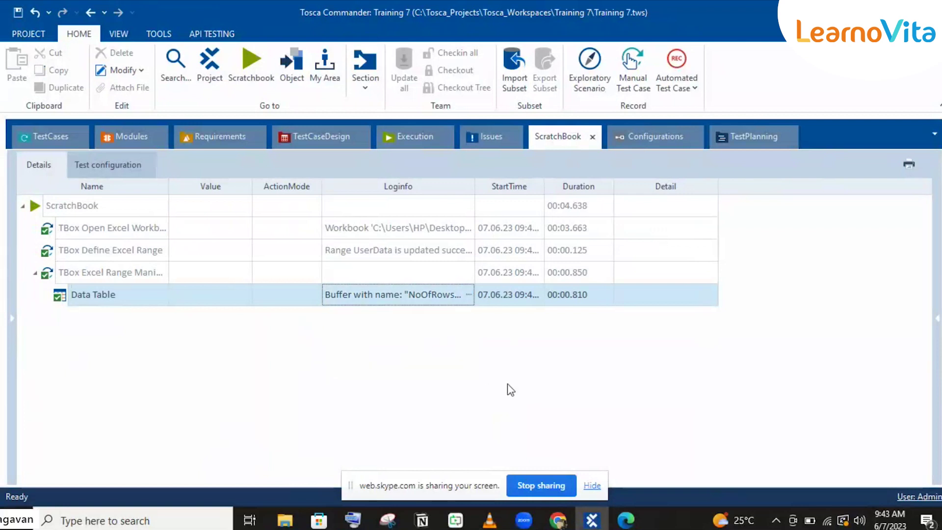
left_click(49, 137)
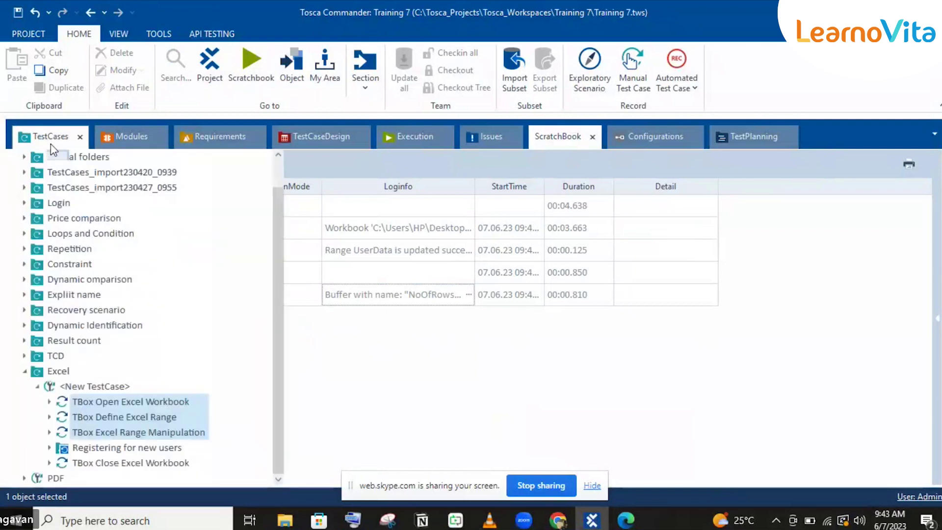
left_click(168, 417)
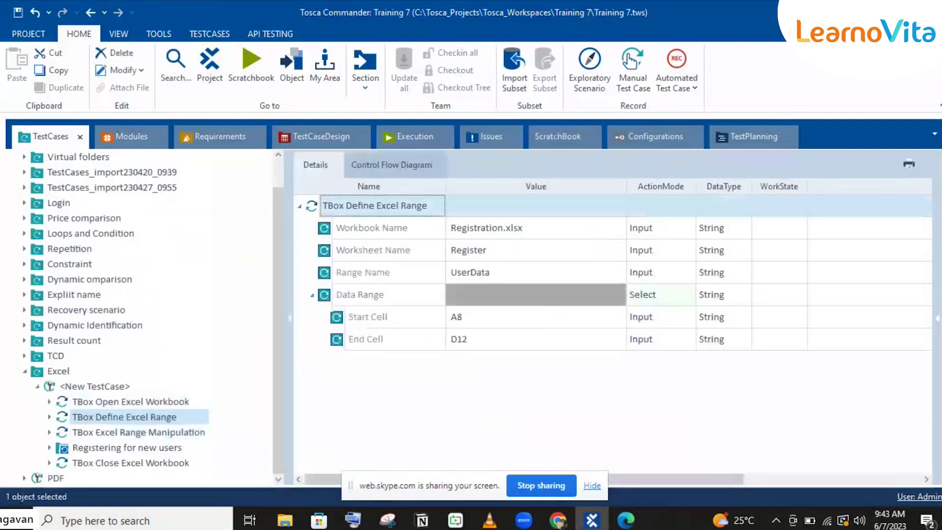
left_click(490, 324)
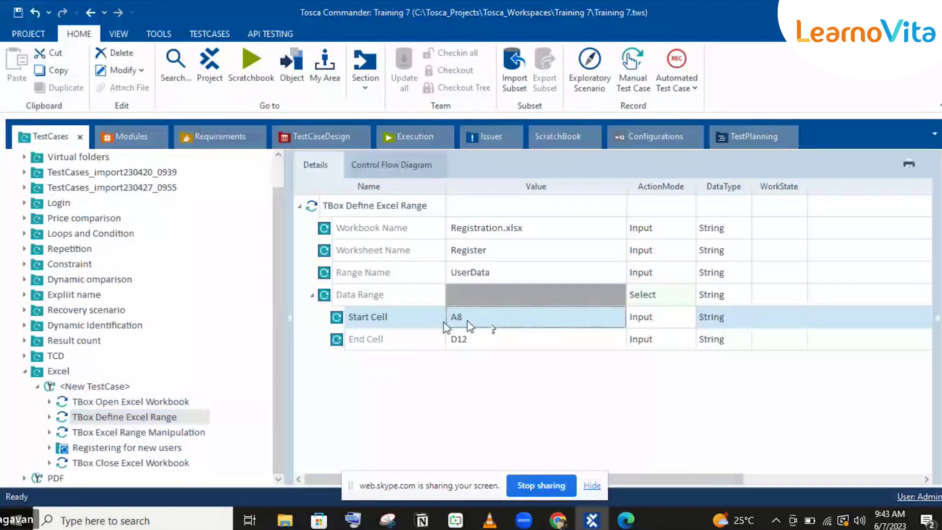
left_click(479, 343)
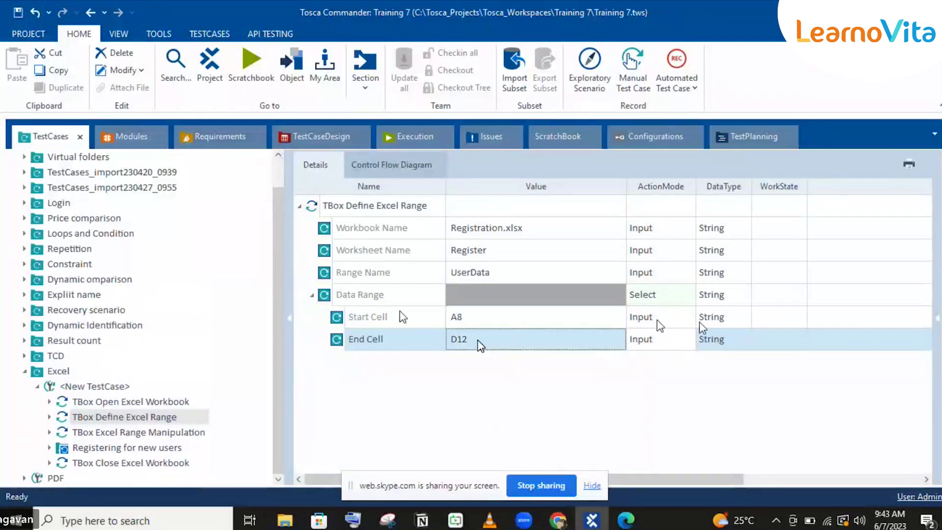
left_click(402, 316)
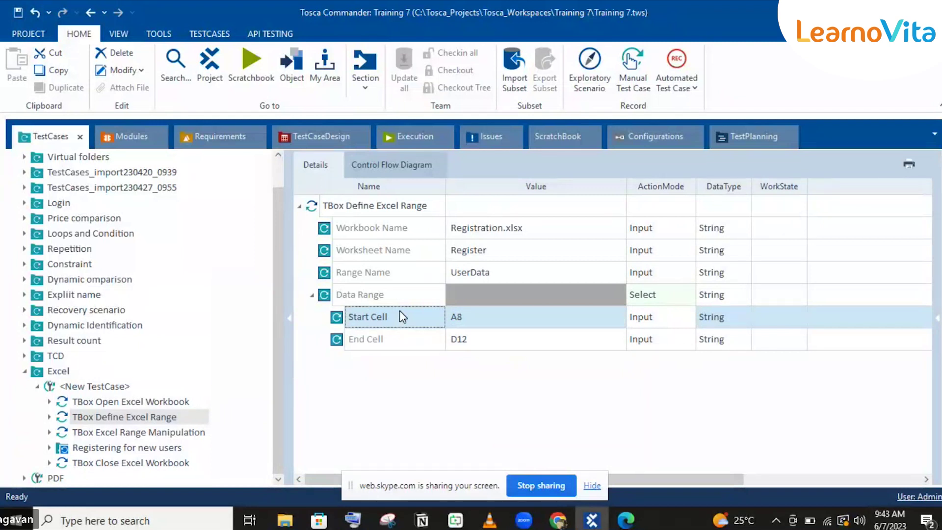
left_click(89, 432)
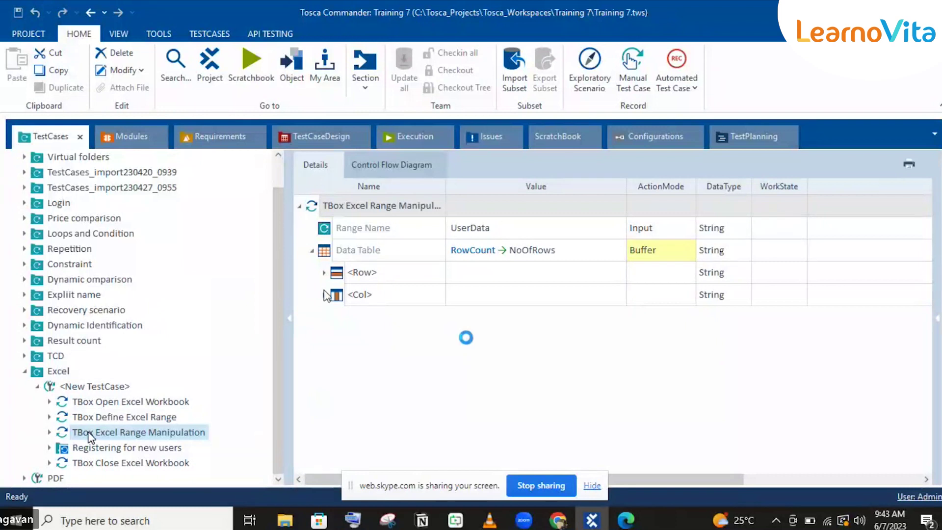
Browse the TestCases_import230427_0955 and TestCases_import230420_0939 folders, including the Process subfolder
left_click(24, 187)
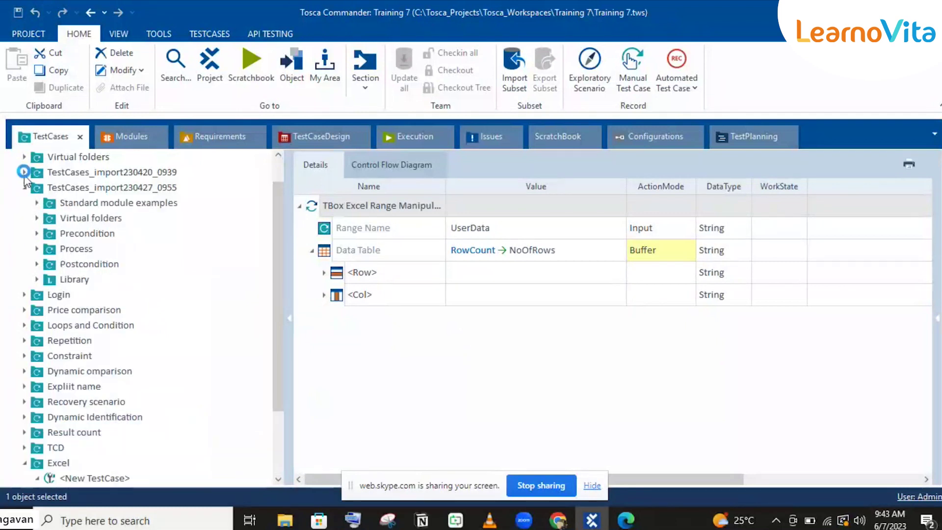
left_click(24, 172)
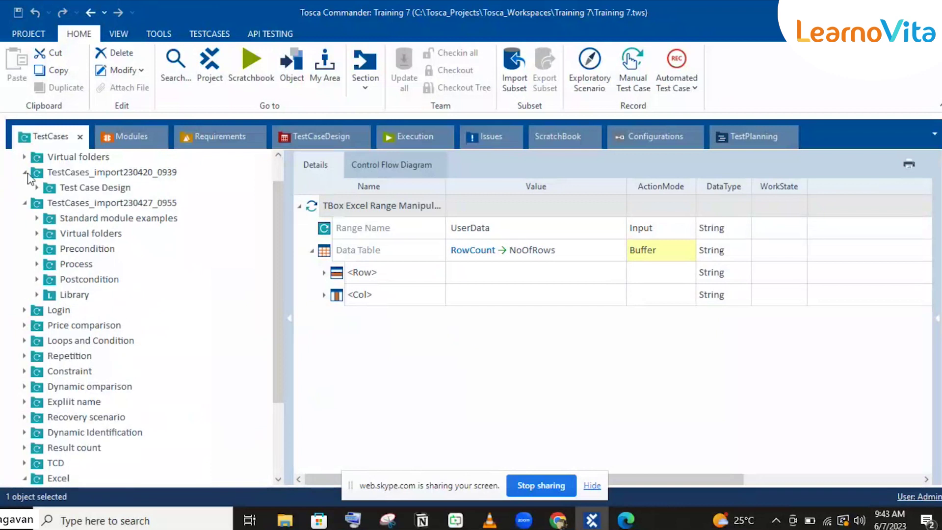
left_click(37, 264)
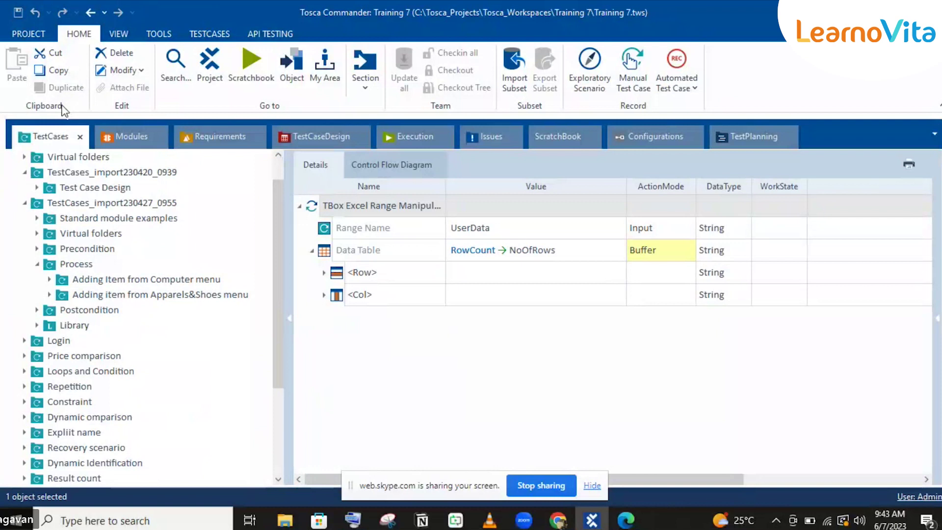
Close the Training 7 workspace and the mistakenly opened Advanced Examples workspace
left_click(27, 36)
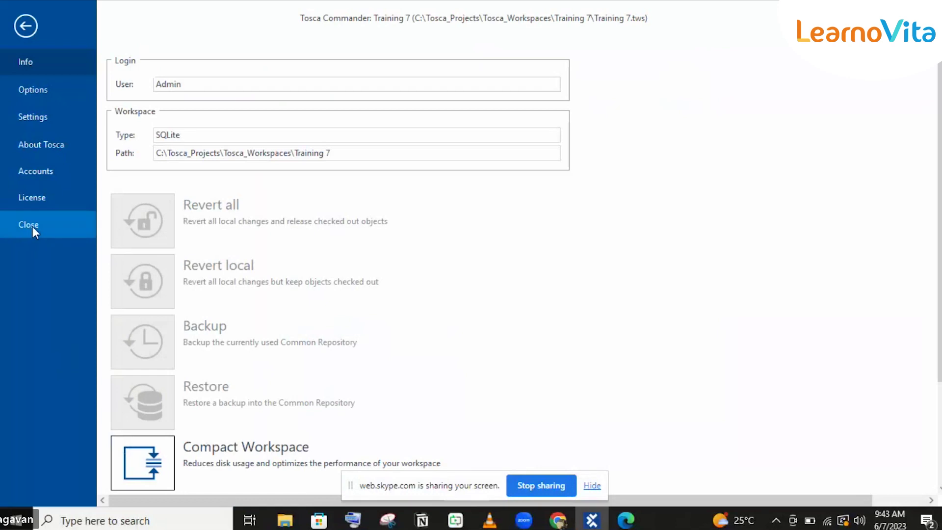
left_click(32, 225)
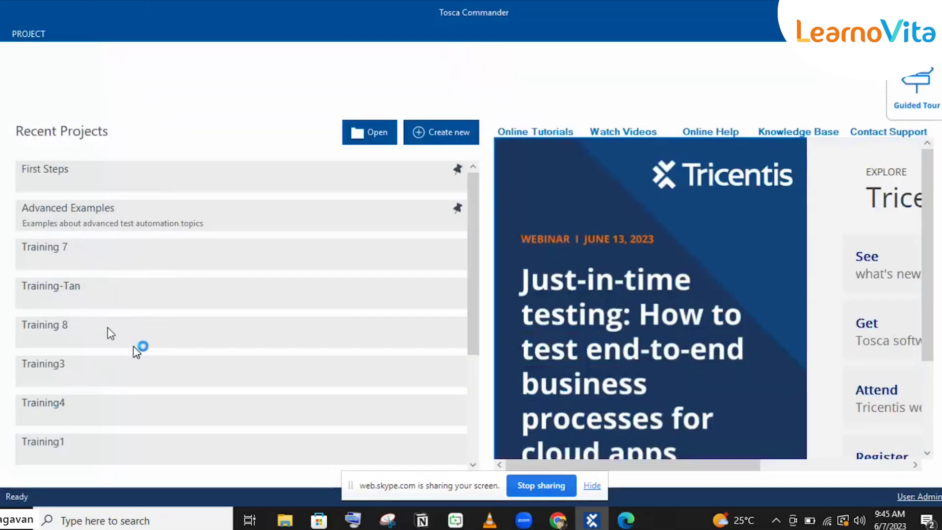
left_click(69, 335)
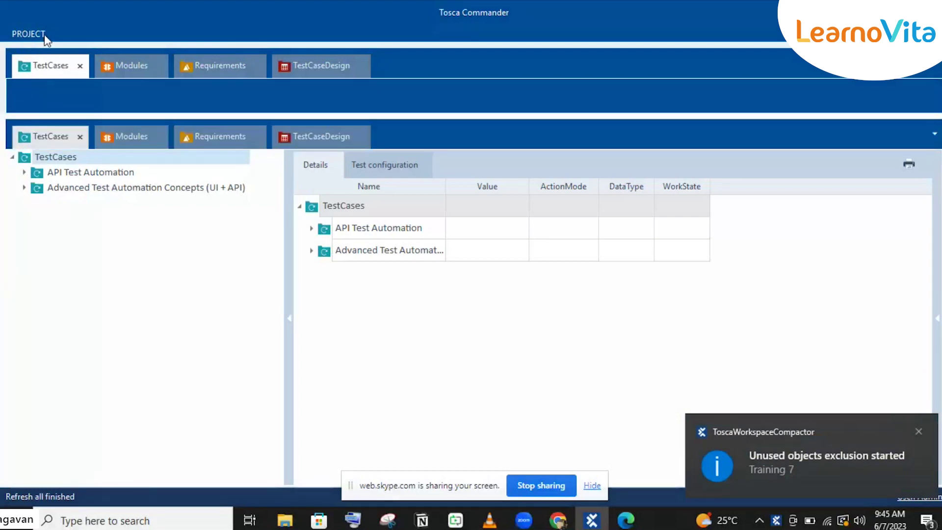
left_click(43, 34)
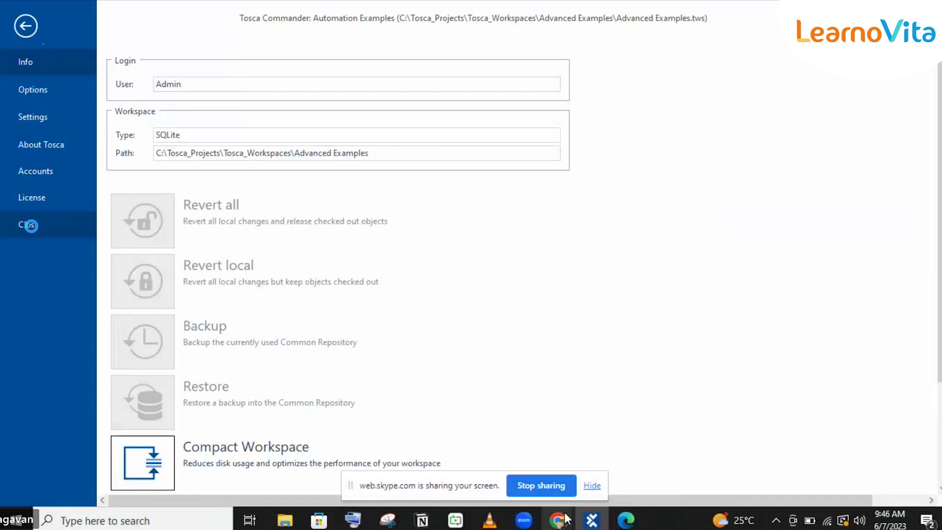
Close the order PDF window in Microsoft Edge and switch to the Skype call in Chrome
left_click(627, 521)
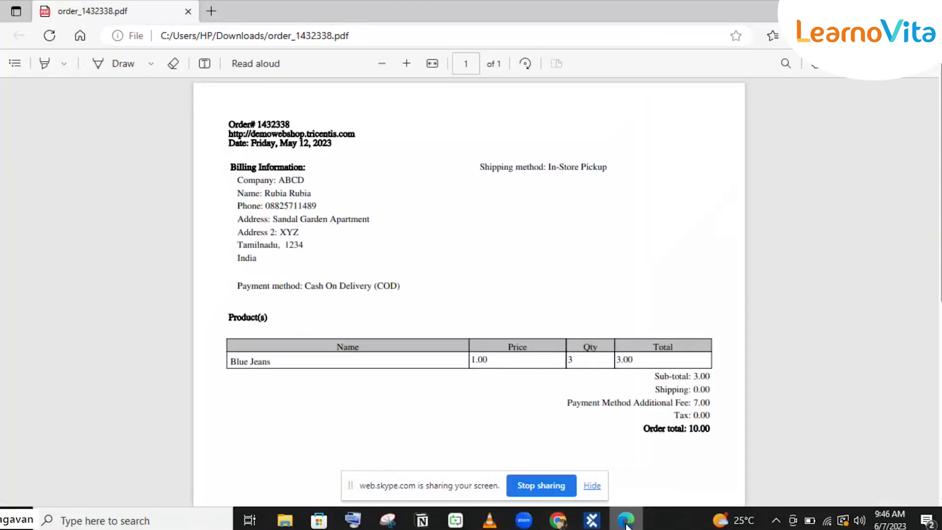
left_click(626, 524)
mouse_move(629, 524)
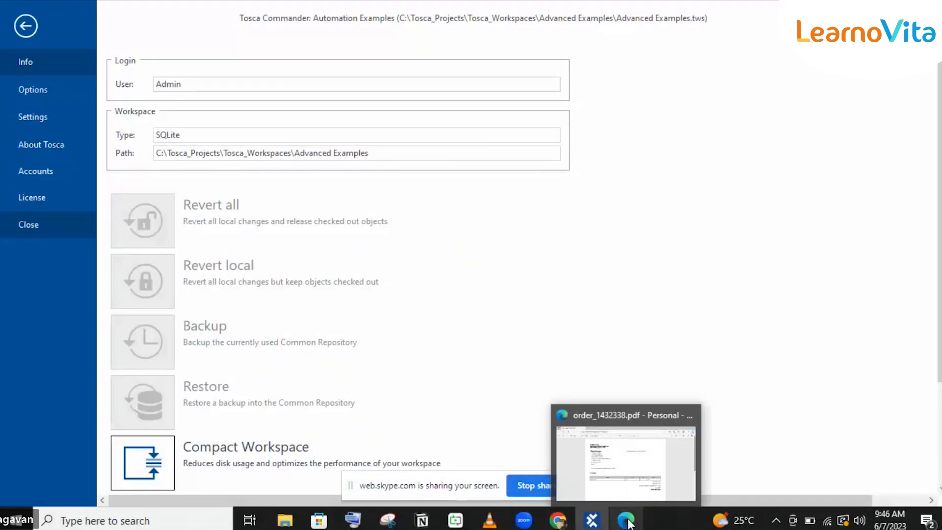
left_click(694, 414)
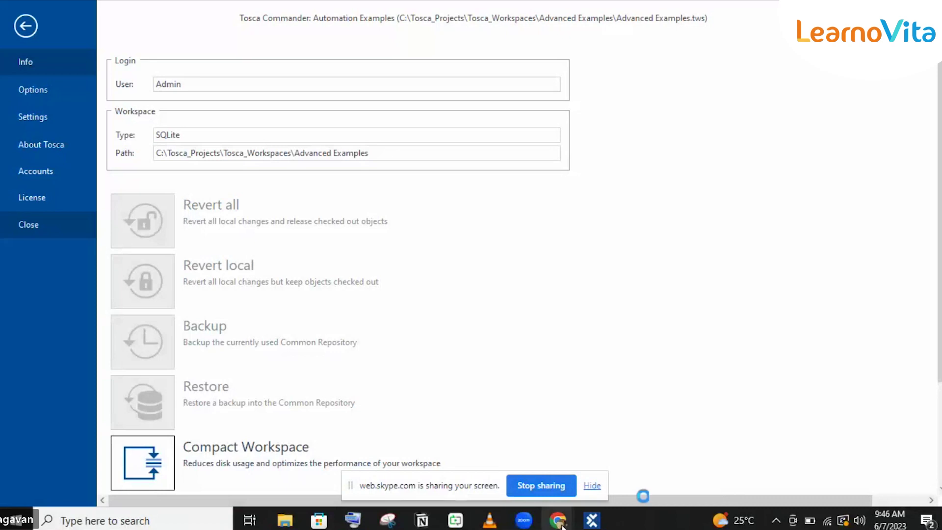
mouse_move(561, 523)
left_click(505, 454)
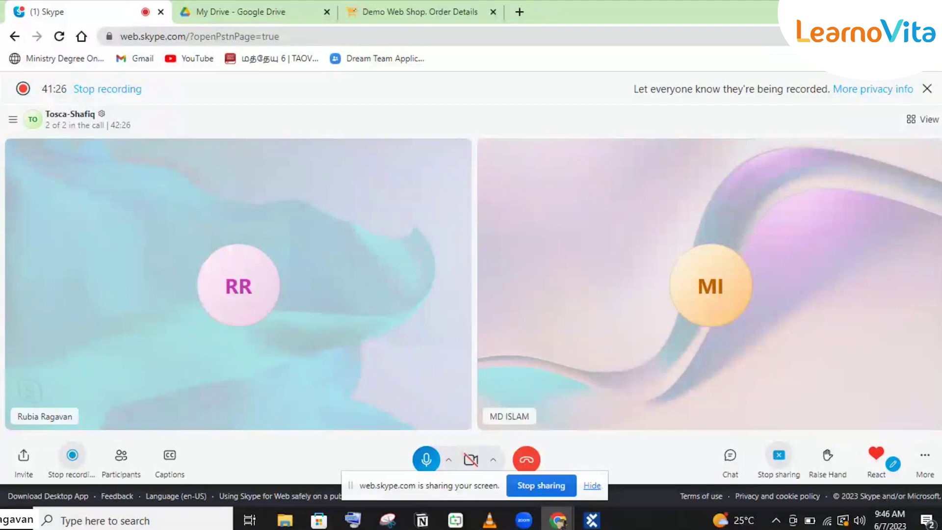
Return to Tosca Commander, minimize the Downloads folder window and open the Training 8 workspace
key("alt+Tab")
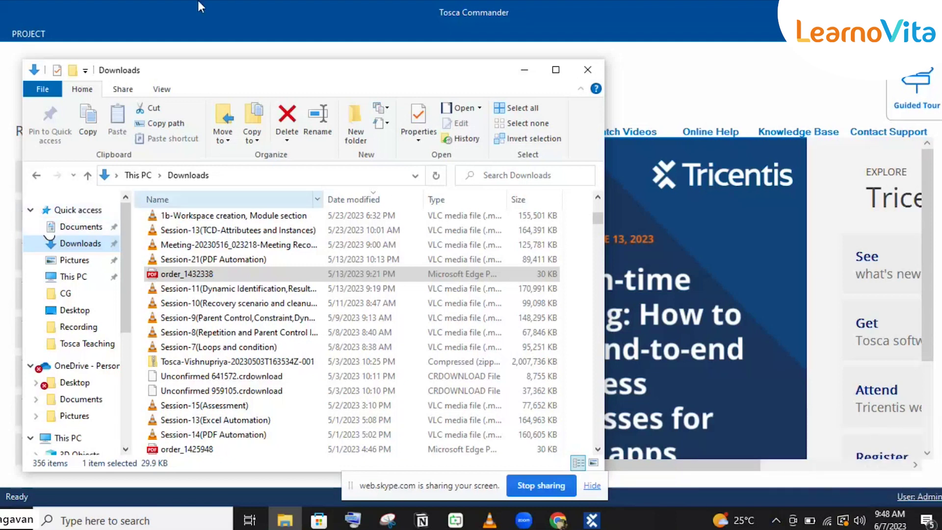
left_click(524, 70)
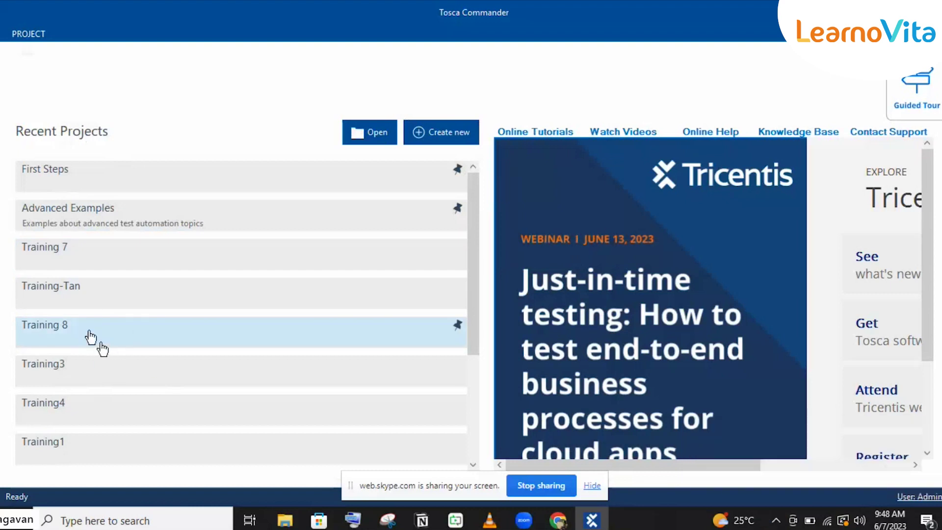
double_click(102, 343)
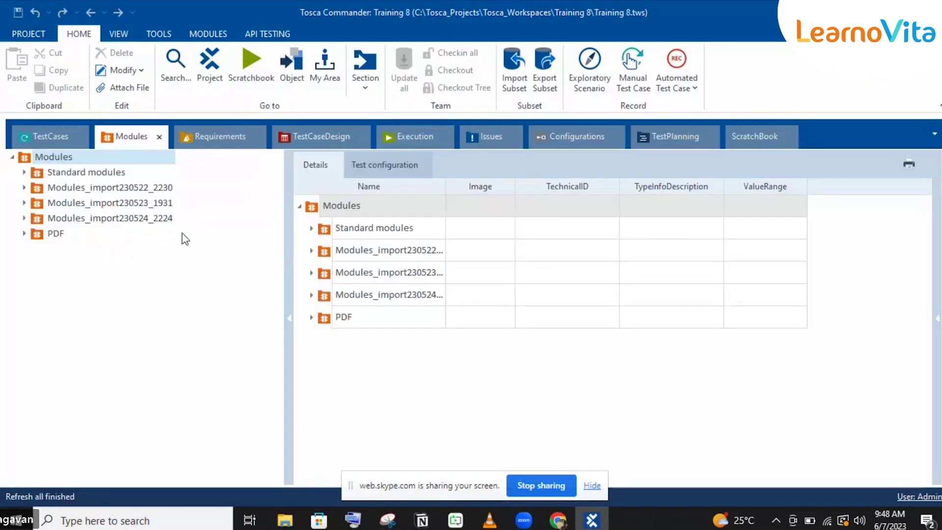
Review the TBox Open Excel Workbook and TBox Define Excel Range steps of Demo WebShop's Excel Manipulation test case, including the data range cells
left_click(54, 140)
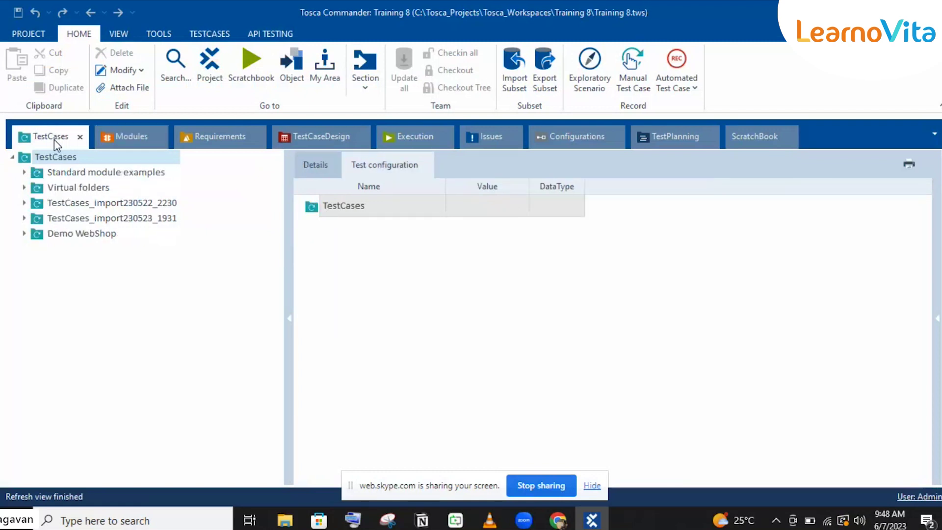
left_click(24, 234)
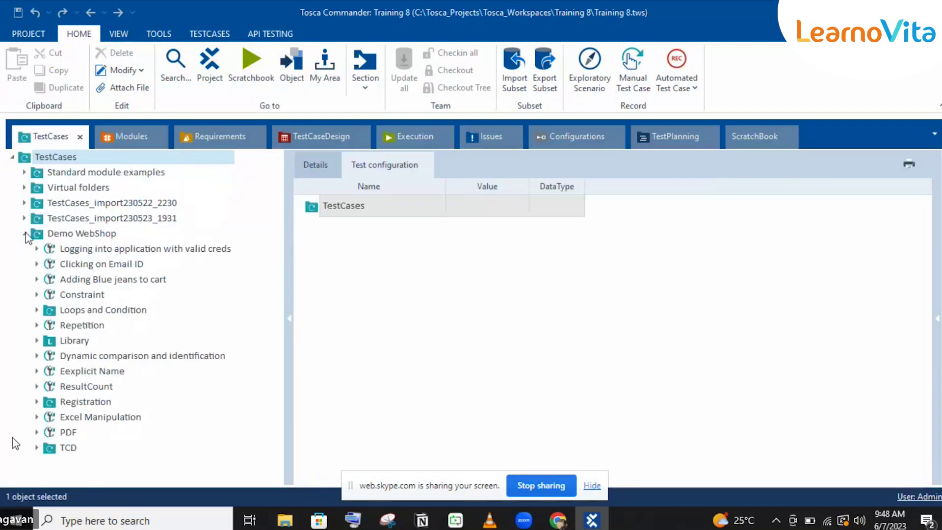
left_click(76, 418)
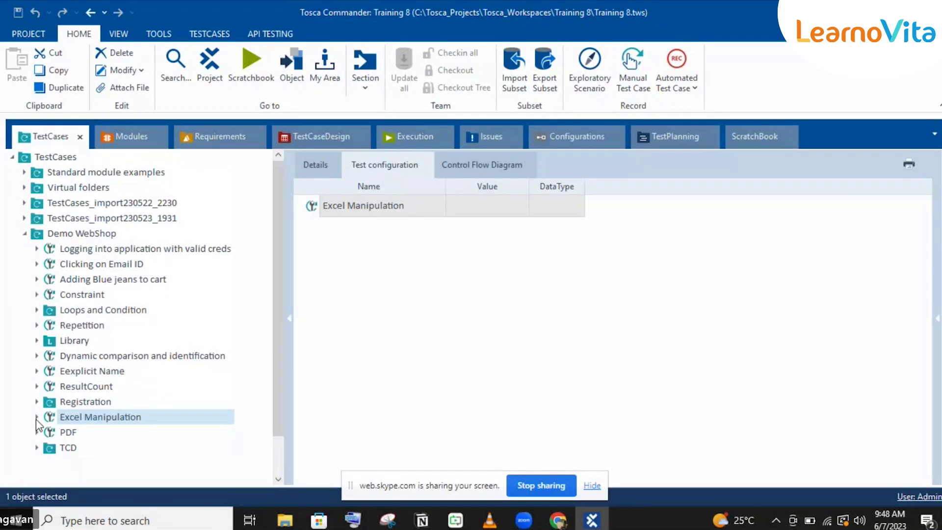
left_click(38, 417)
left_click(80, 432)
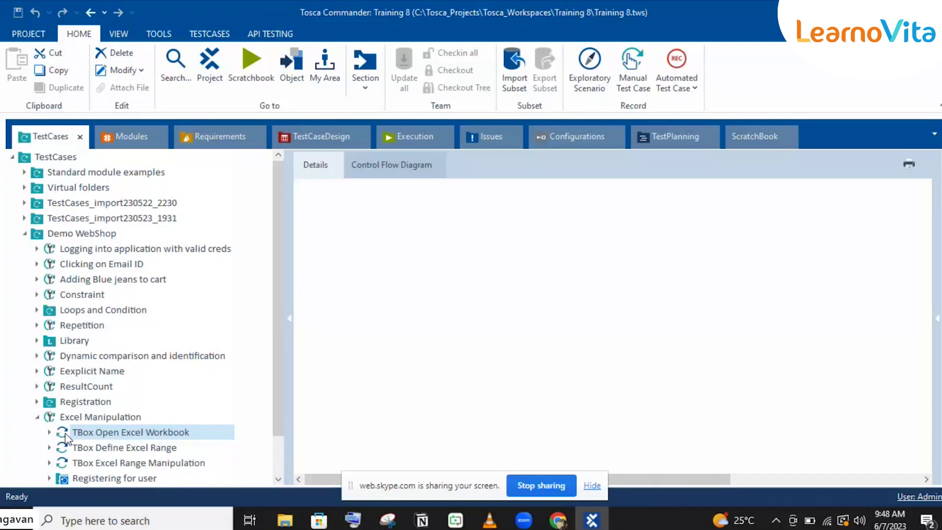
left_click(81, 433)
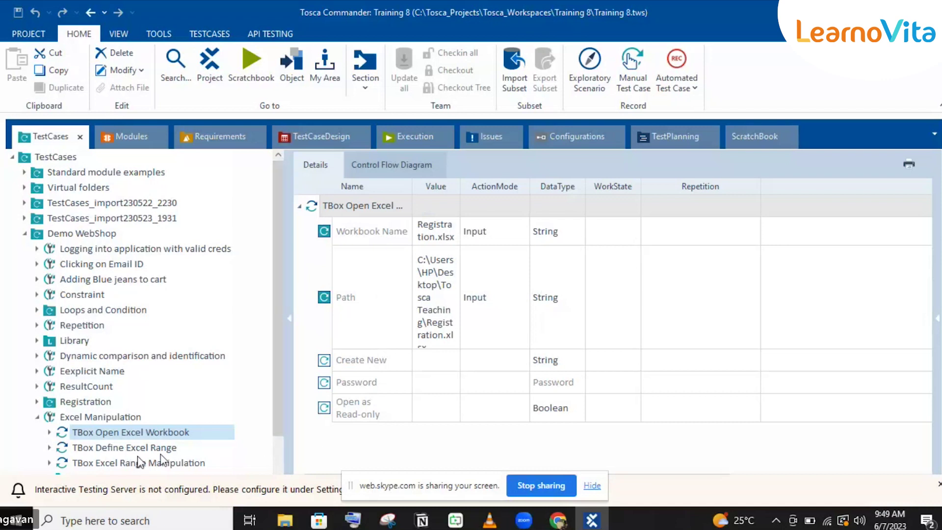
left_click(142, 450)
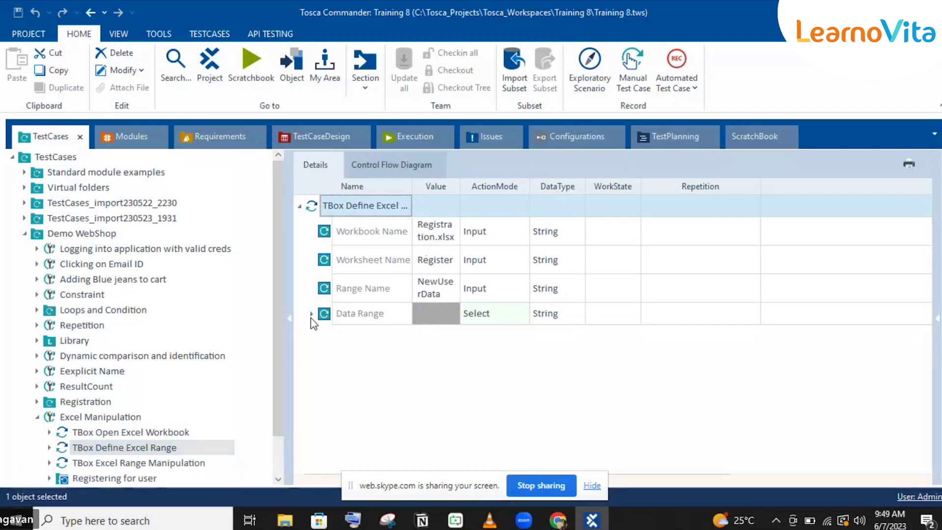
left_click(311, 314)
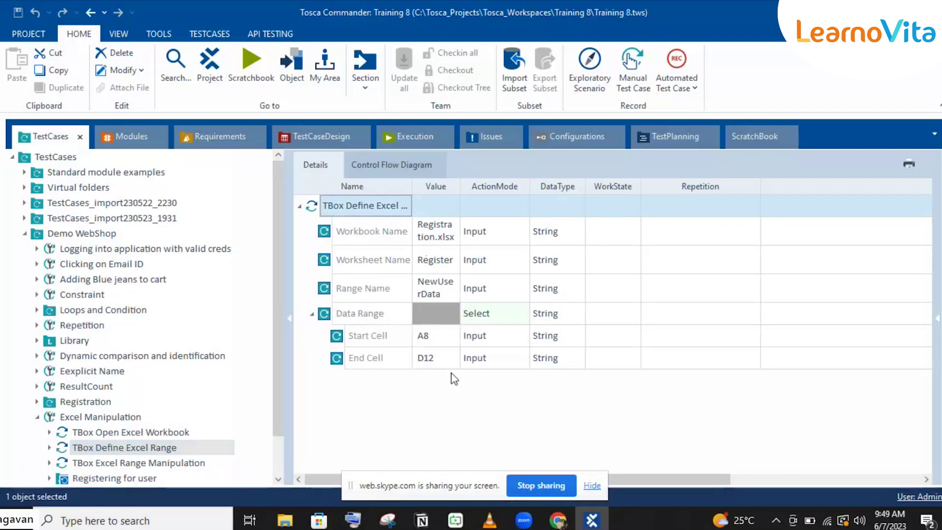
Review the Excel Manipulation test case's remaining steps: the range manipulation data table, the Registering for user repetition and TBox Close Excel Workbook
left_click_drag(279, 405, 282, 445)
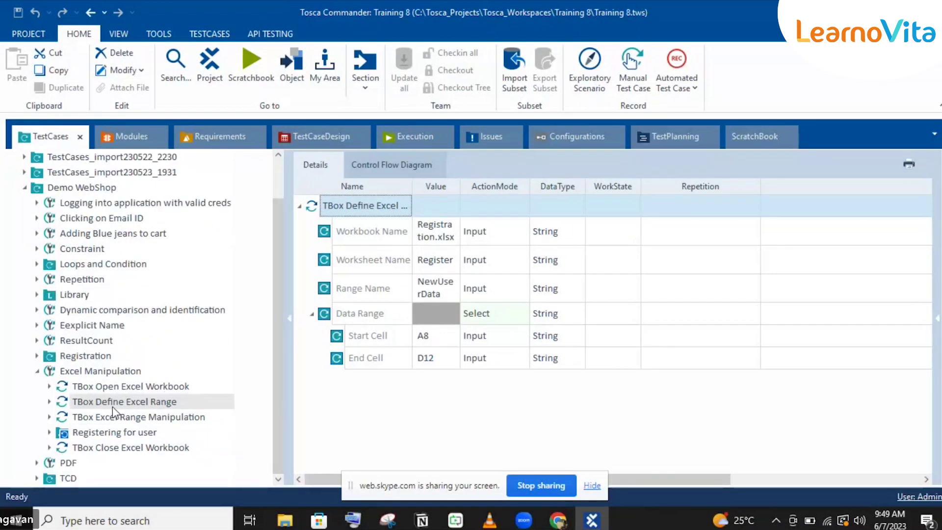
left_click(150, 419)
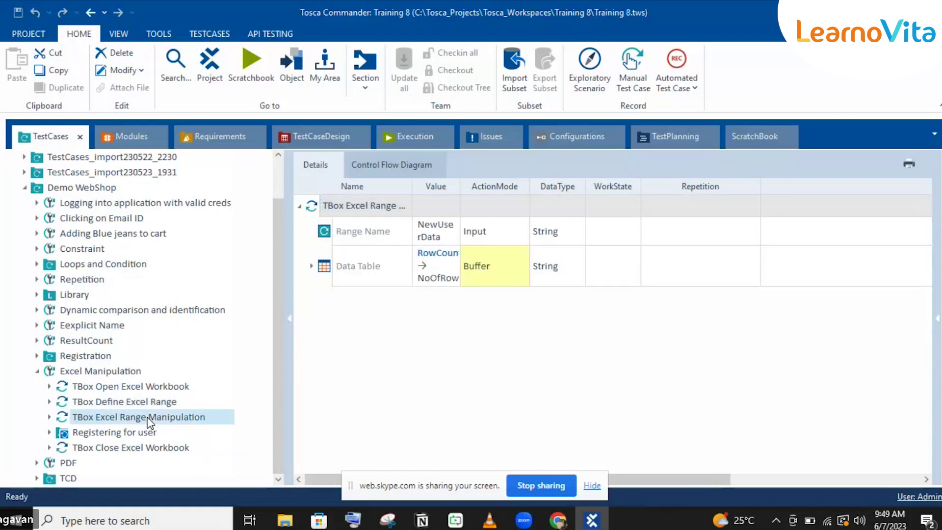
double_click(457, 184)
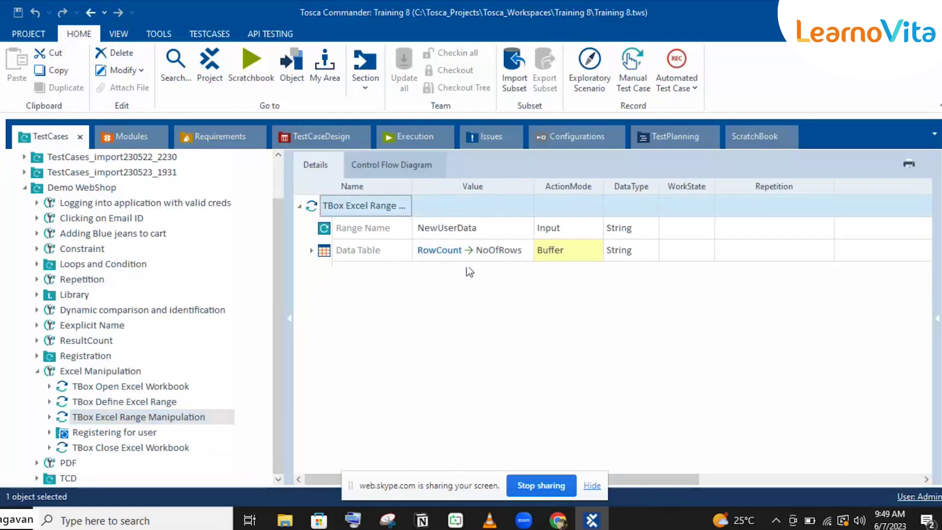
left_click(311, 250)
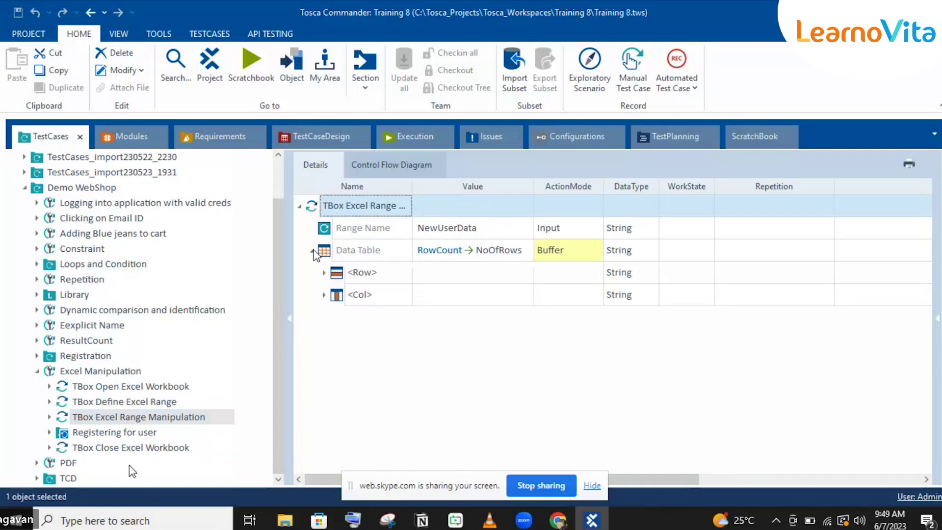
left_click(113, 431)
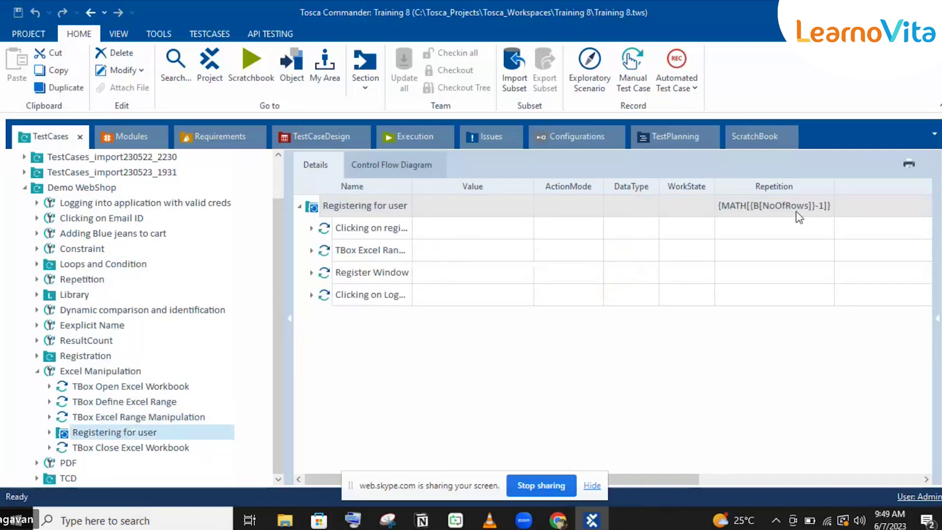
left_click(160, 449)
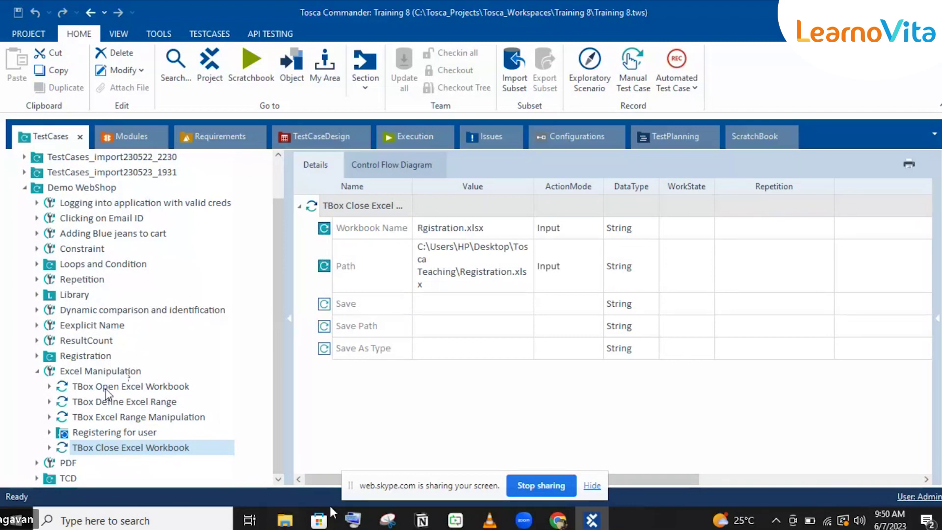
Find and open the Registration workbook in the desktop's Tosca Teaching folder, and minimize the folder window
left_click(283, 520)
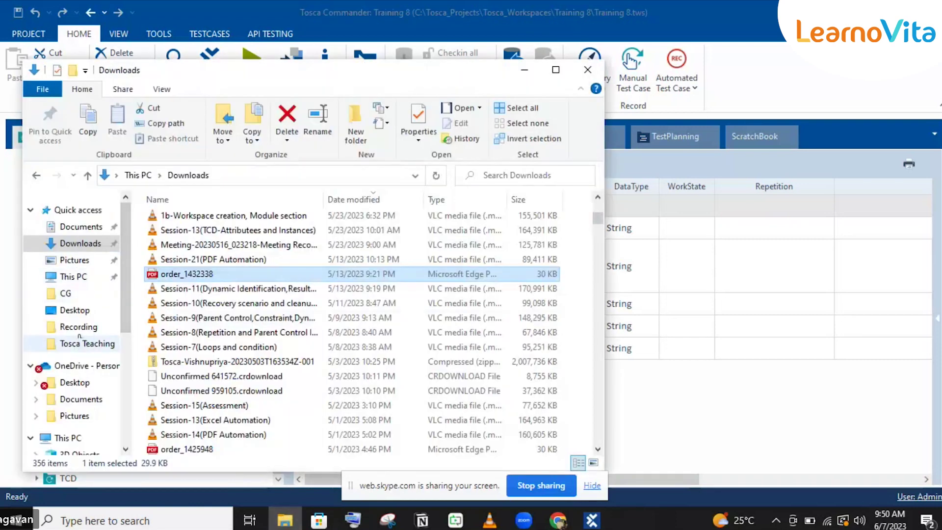
left_click(81, 345)
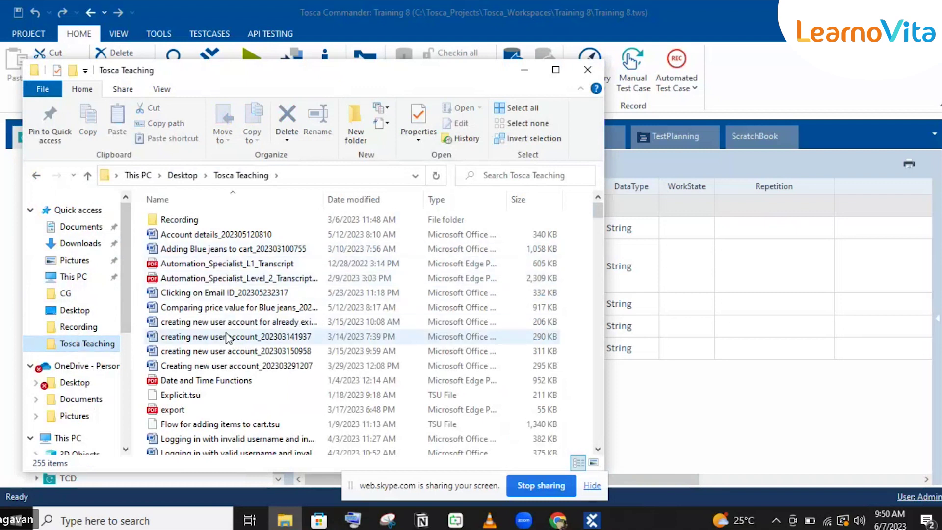
scroll(228, 338, "down", 1)
scroll(227, 338, "down", 13)
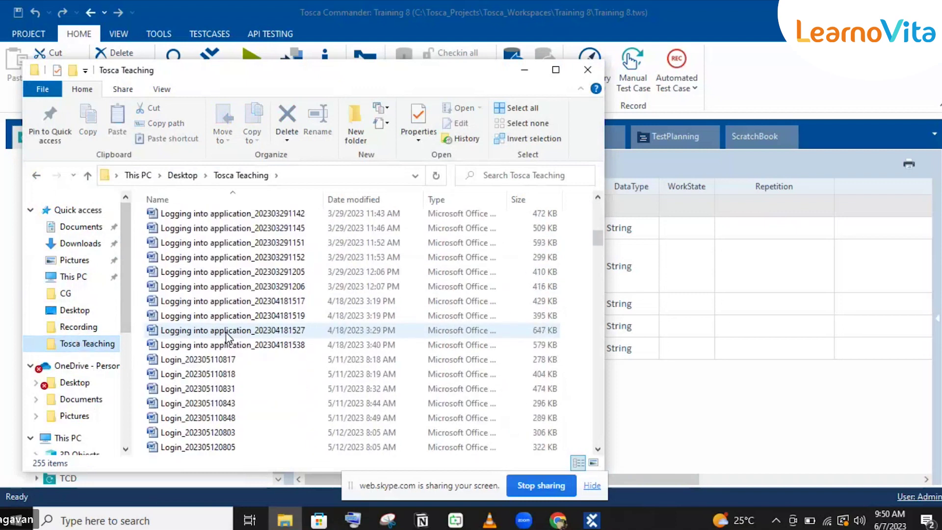
scroll(227, 337, "down", 15)
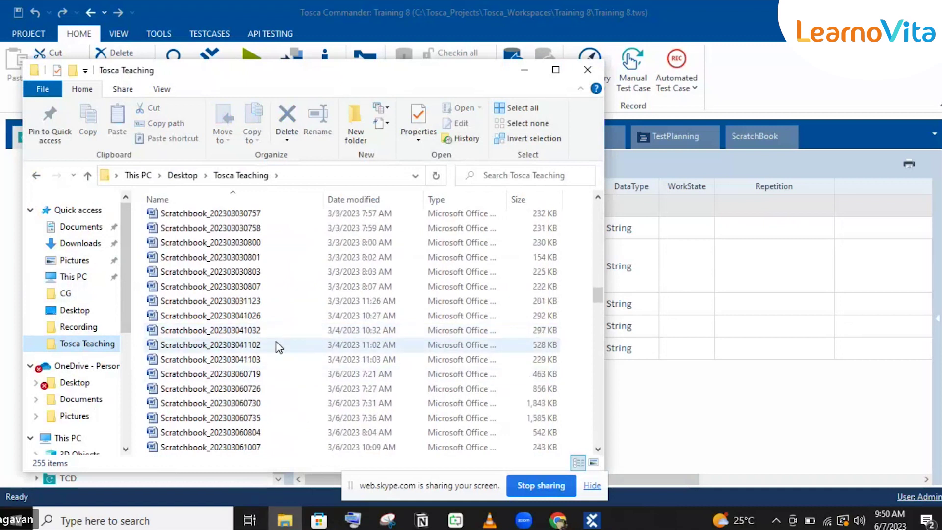
scroll(289, 337, "down", 4)
scroll(289, 337, "down", 12)
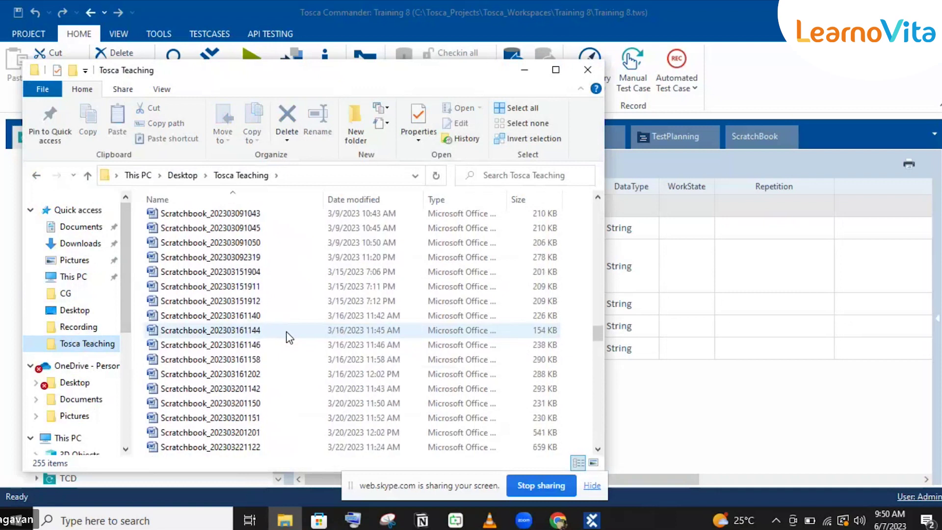
scroll(290, 338, "down", 20)
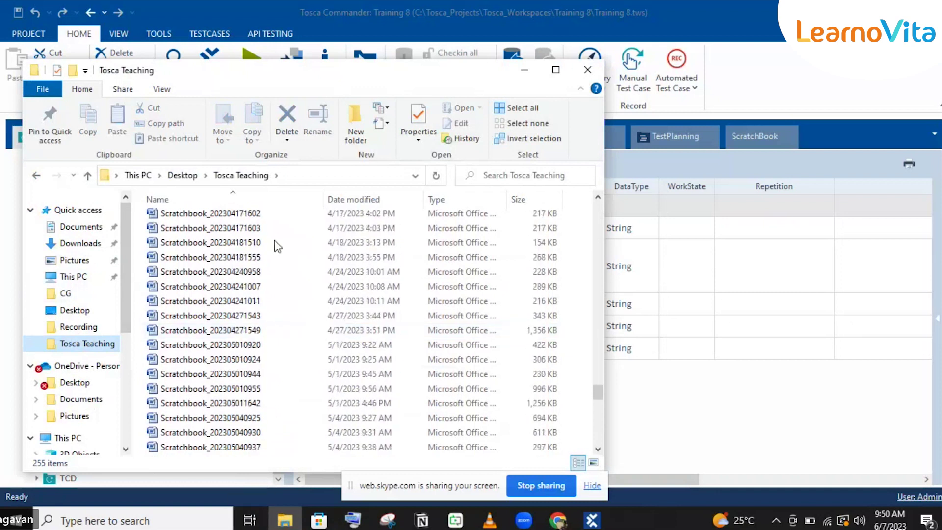
scroll(282, 246, "down", 8)
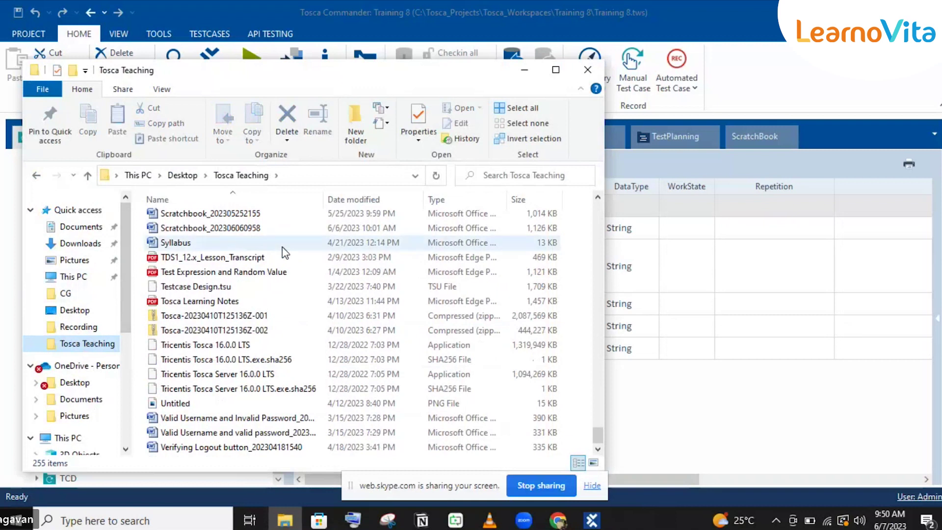
scroll(281, 247, "up", 1)
scroll(281, 246, "up", 2)
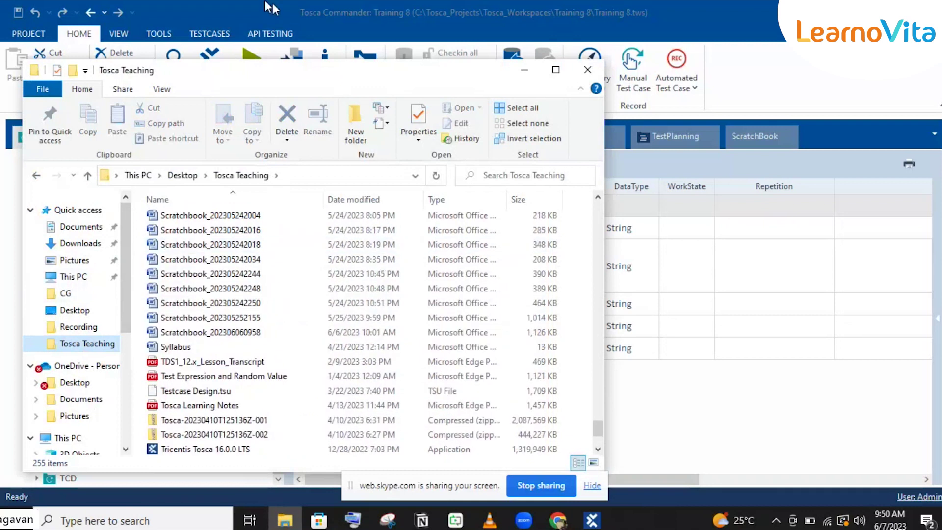
left_click_drag(596, 428, 595, 270)
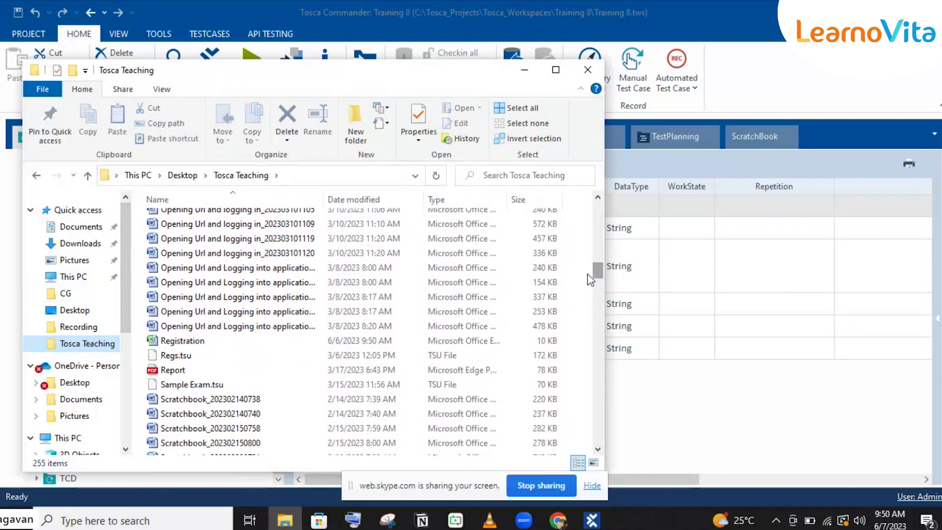
left_click(210, 341)
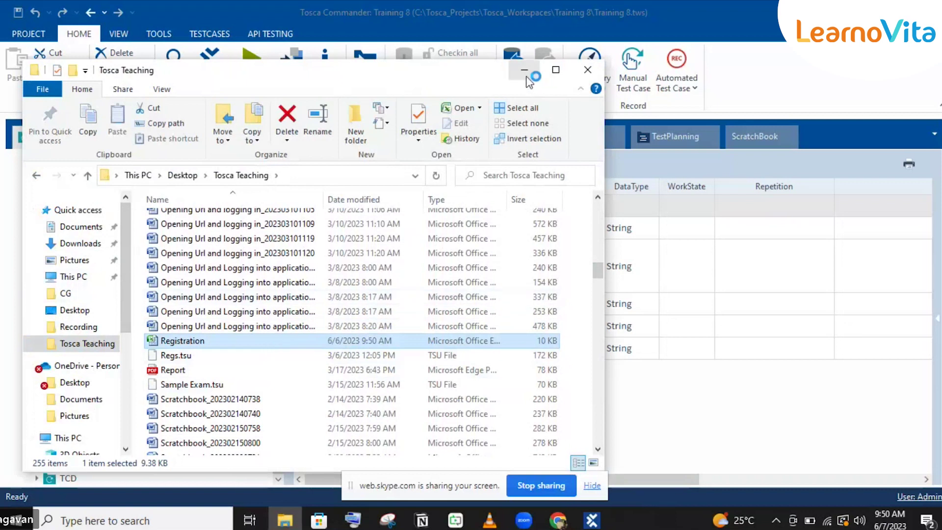
left_click(543, 70)
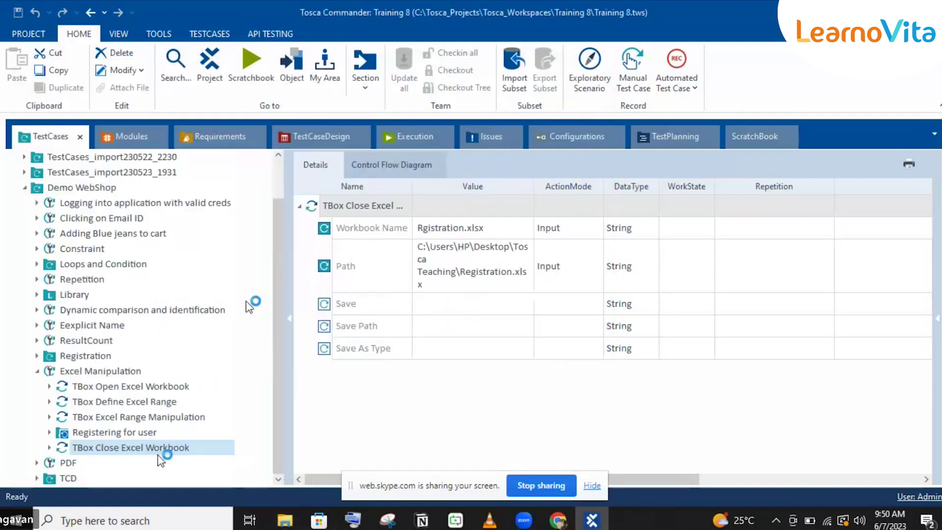
Run the TBox Open Excel Workbook, Define Excel Range and Excel Range Manipulation steps in ScratchBook and read the Data Table's full log info
left_click(129, 390)
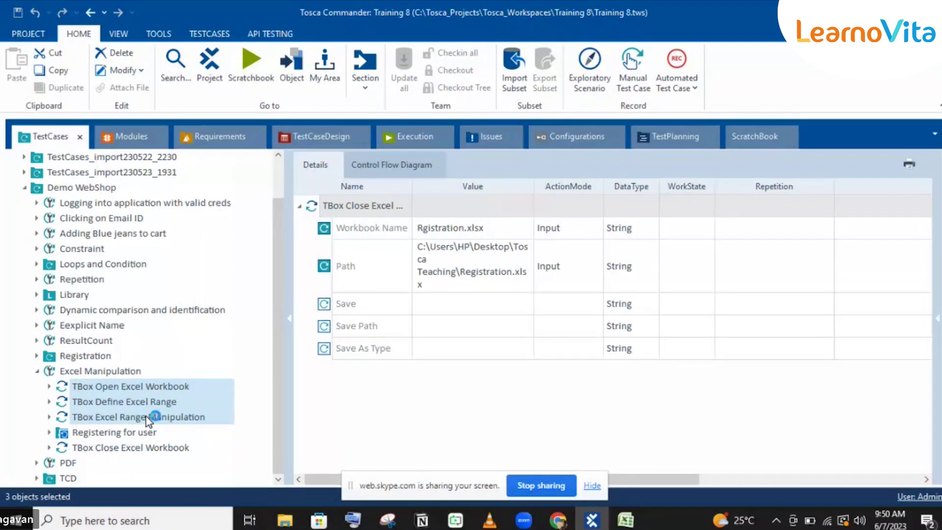
key("F6")
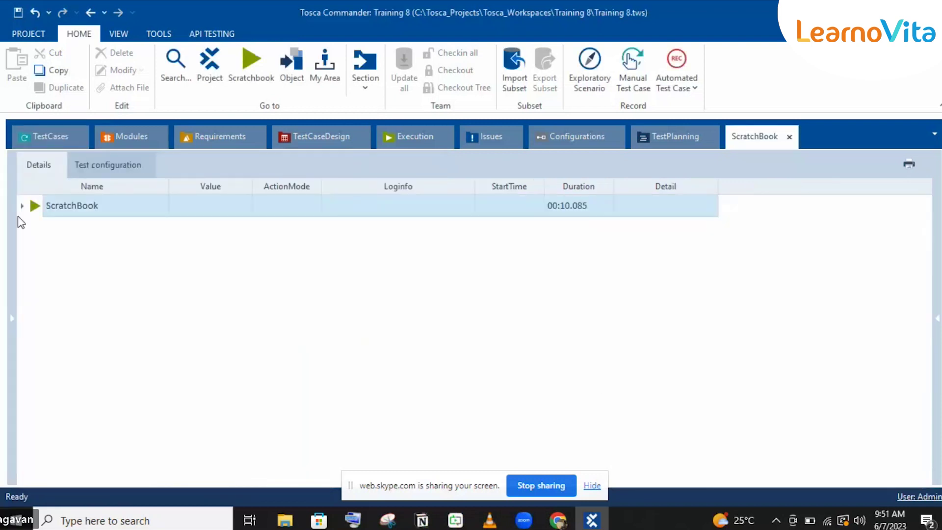
left_click(21, 207)
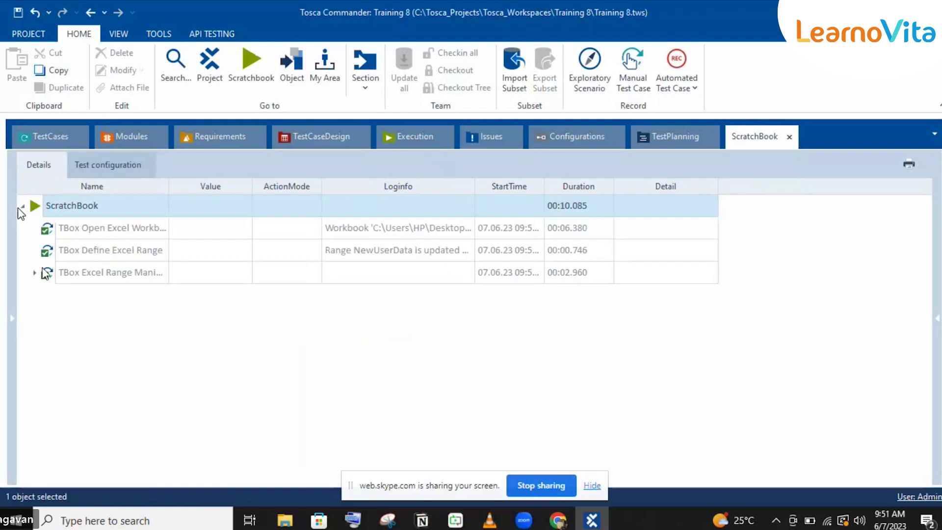
left_click(33, 273)
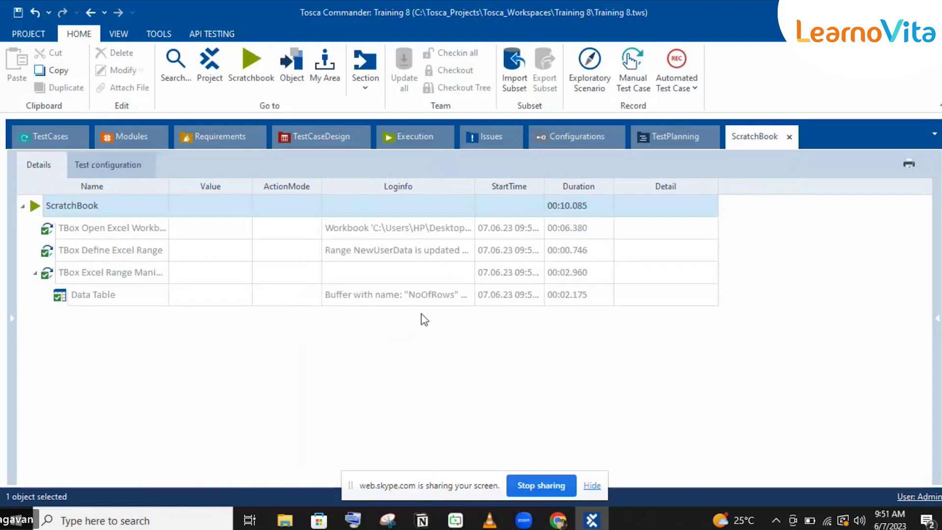
left_click(451, 297)
left_click(469, 296)
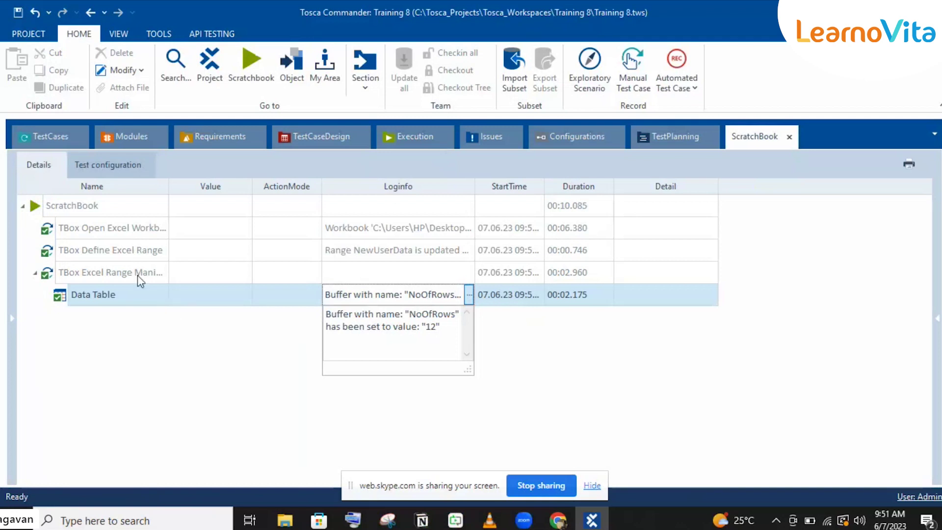
Check the TBox Define Excel Range result in ScratchBook, and return to the test cases to review TBox Excel Range Manipulation
left_click(97, 252)
left_click(97, 252)
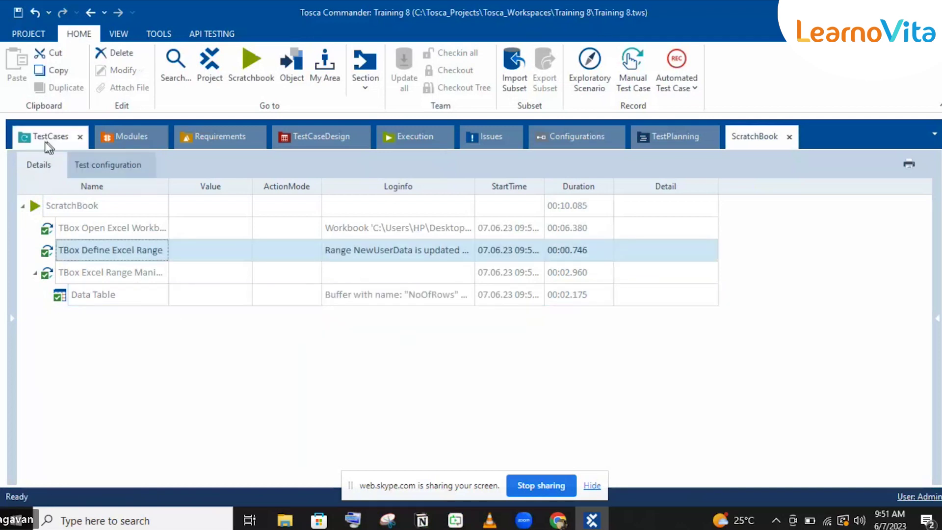
left_click(49, 145)
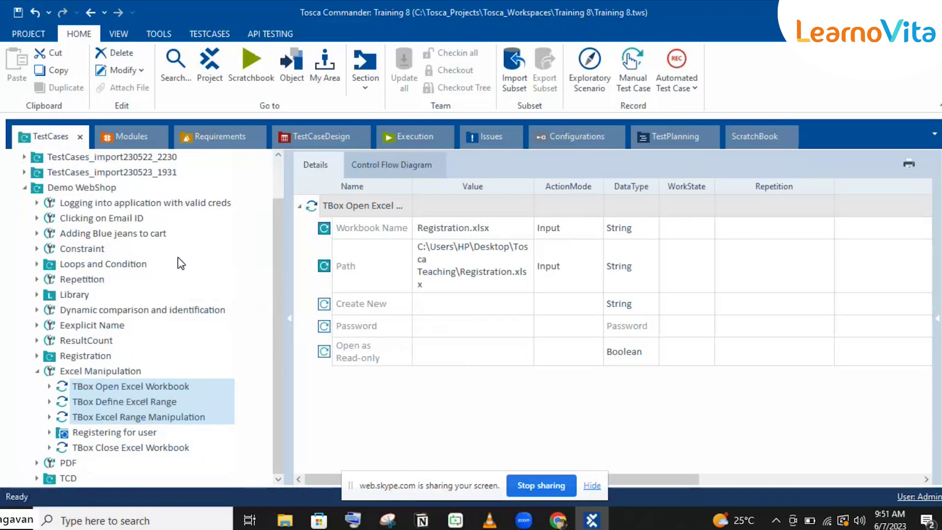
left_click(97, 416)
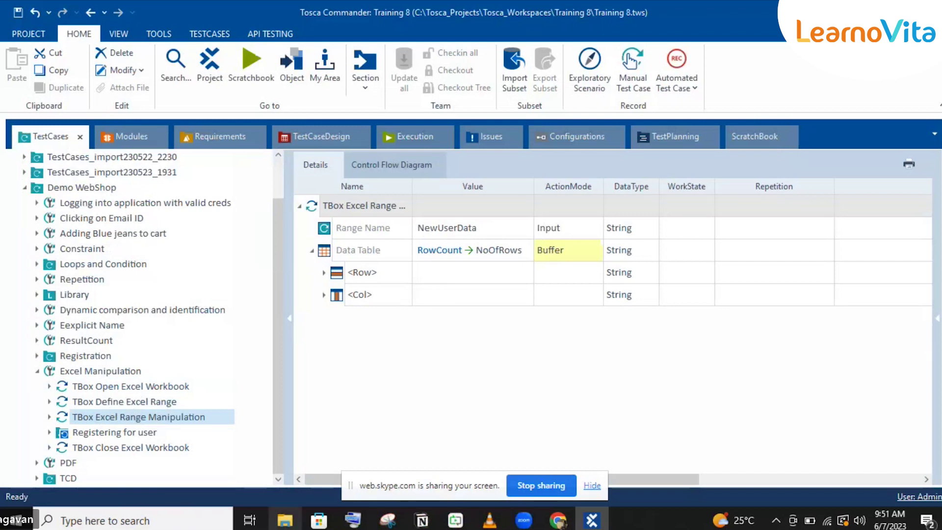
Reopen the Registration workbook from the Tosca Teaching folder and dismiss Excel's Document Recovery list
mouse_move(283, 519)
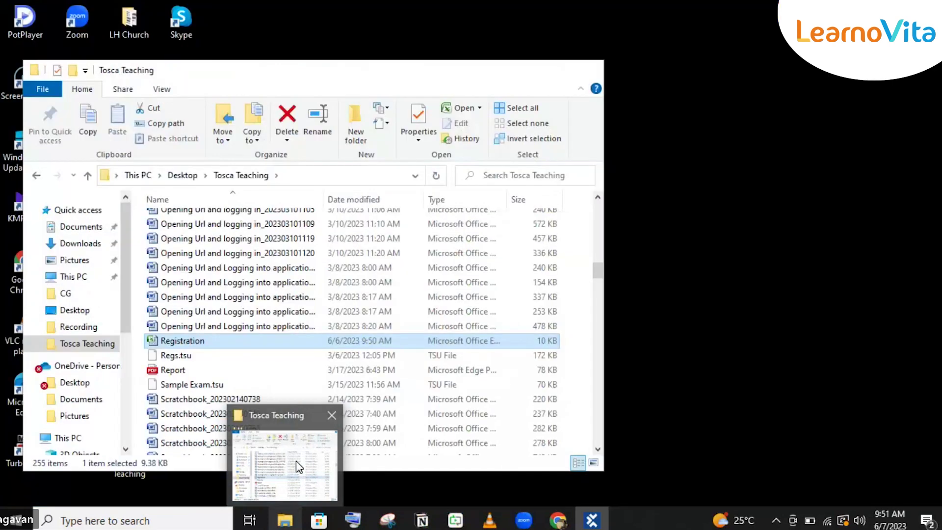
left_click(296, 460)
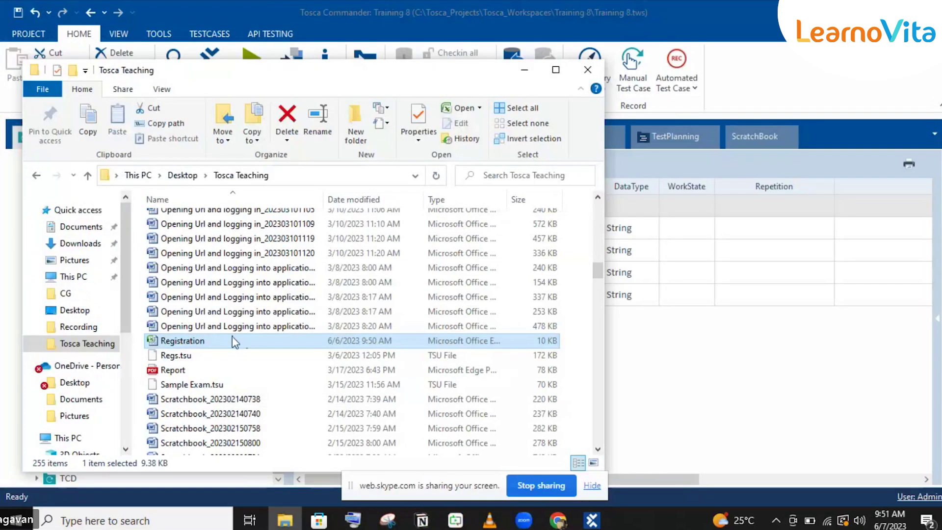
double_click(233, 342)
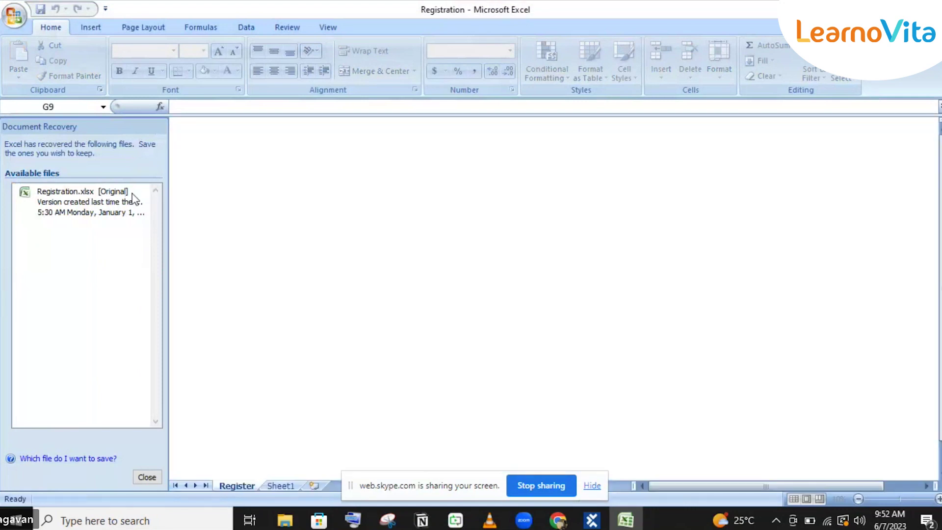
left_click(146, 477)
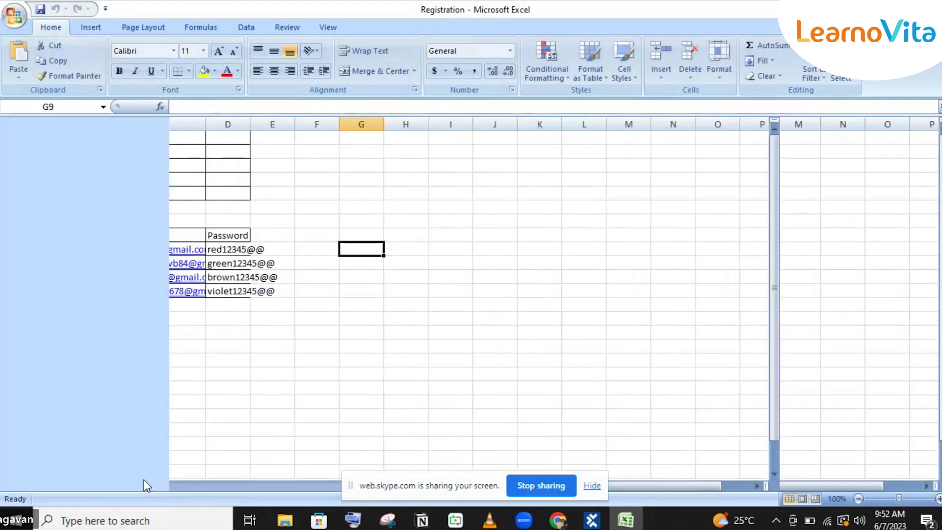
Examine the user data from A8 to D12 on the Register sheet and compare it with Sheet1
left_click(253, 332)
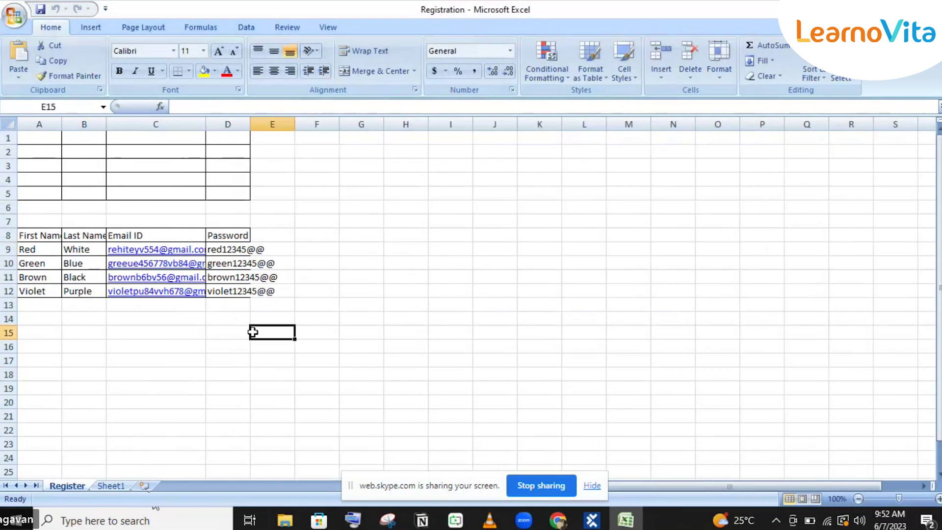
left_click(31, 236)
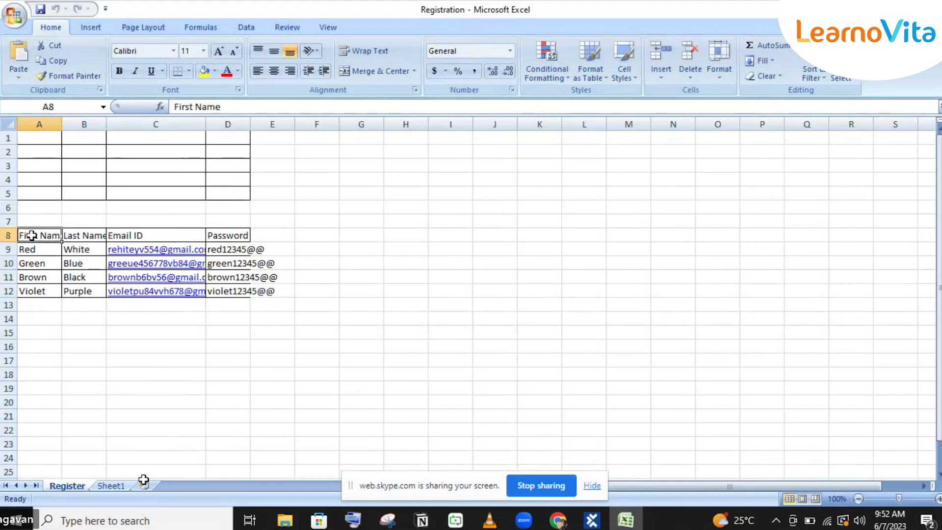
left_click(234, 291)
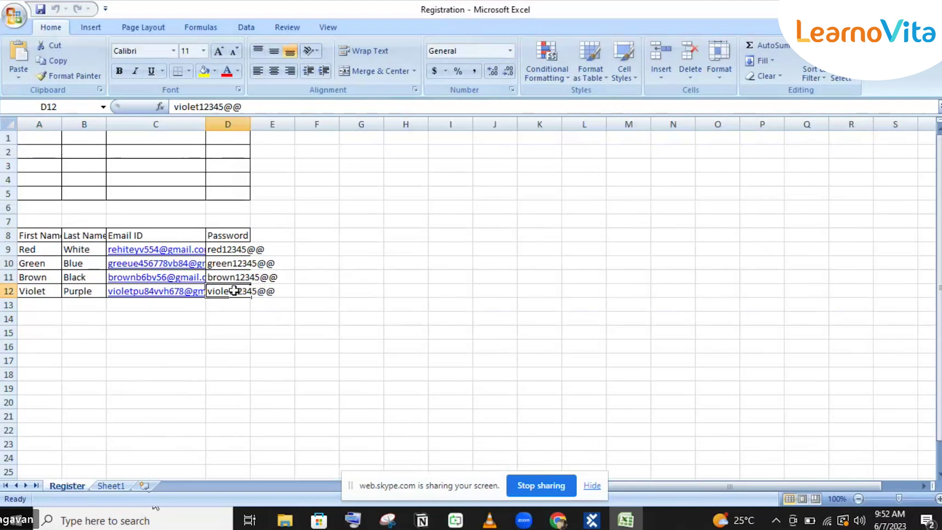
left_click(111, 487)
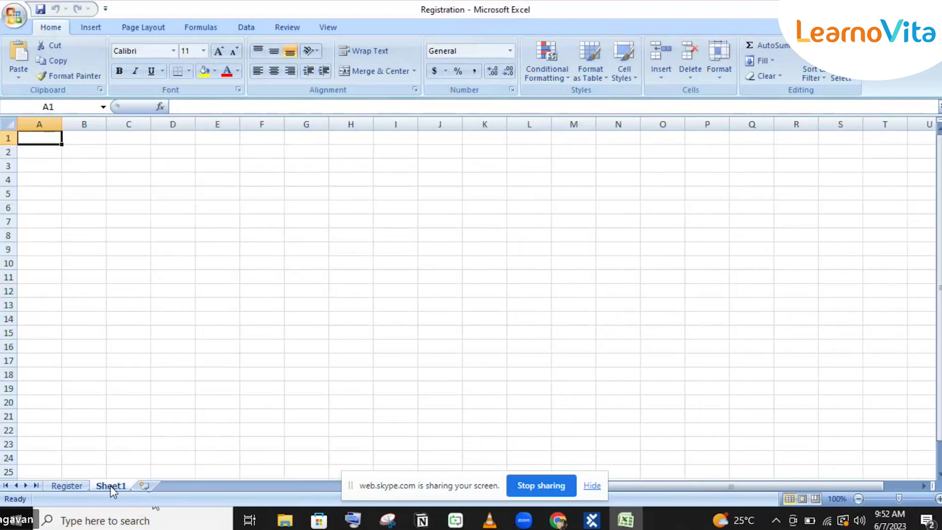
left_click(75, 488)
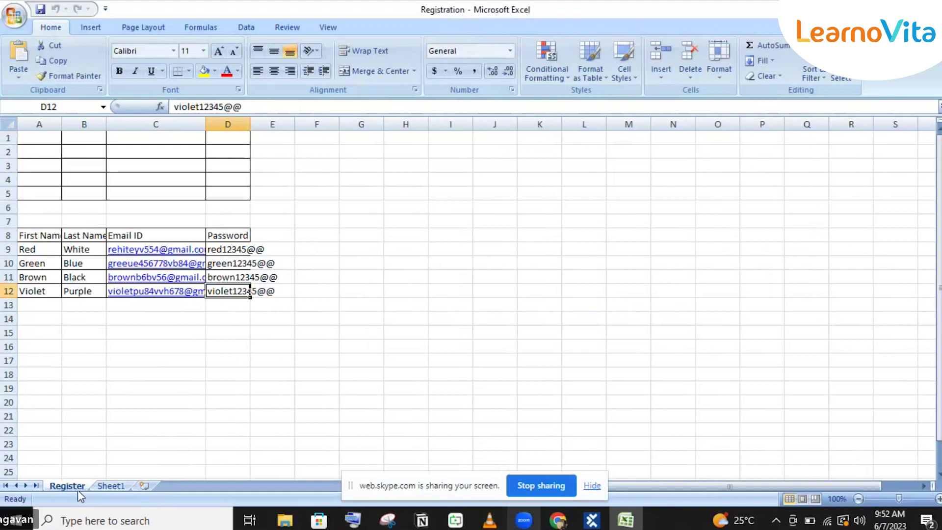
Return to Tosca Commander and review the workbook opening, range definition and range manipulation steps of the Excel Manipulation test case
left_click(614, 524)
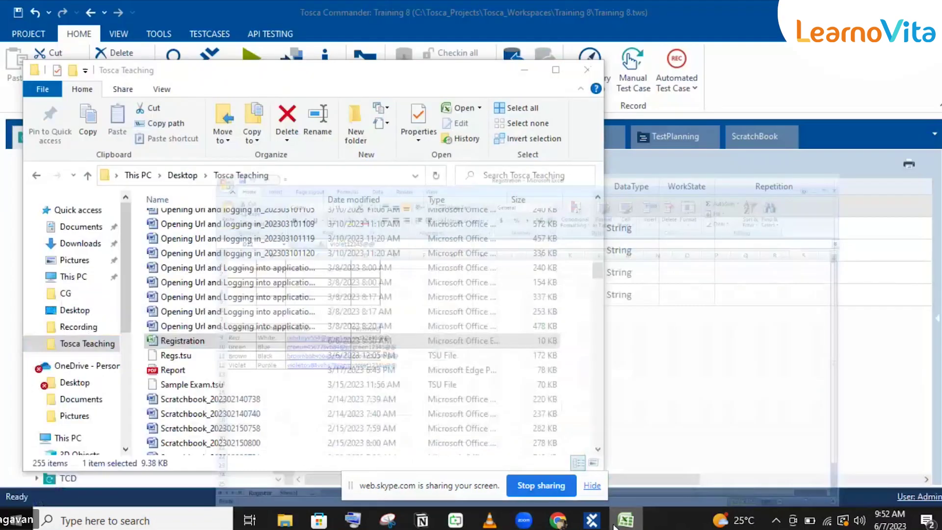
left_click(592, 520)
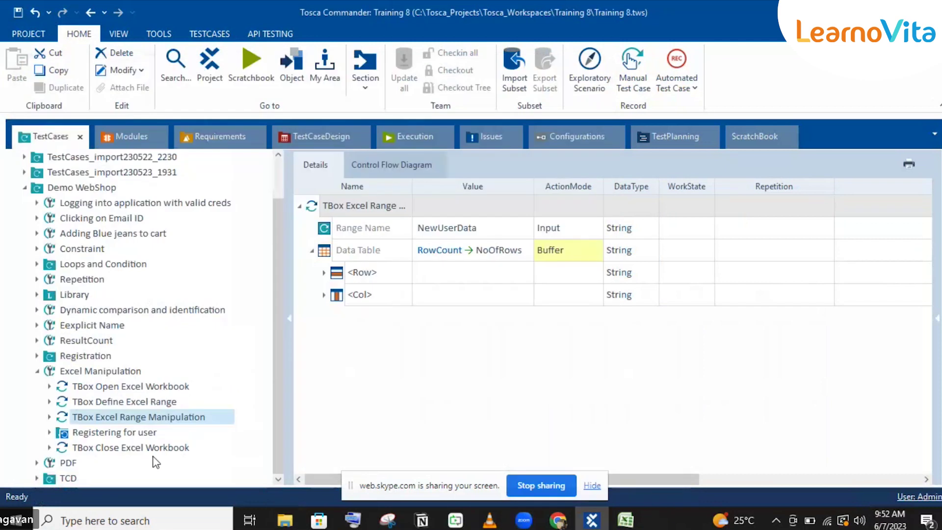
left_click(114, 390)
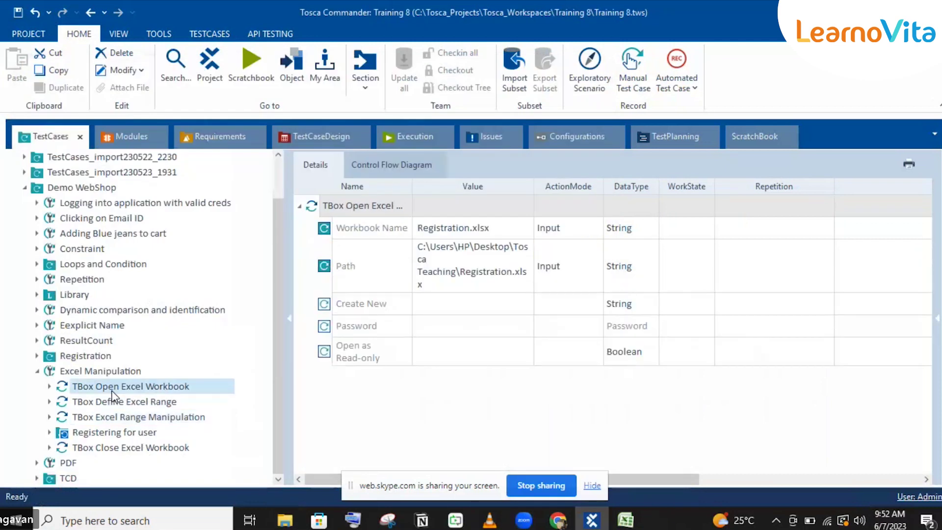
left_click(115, 402)
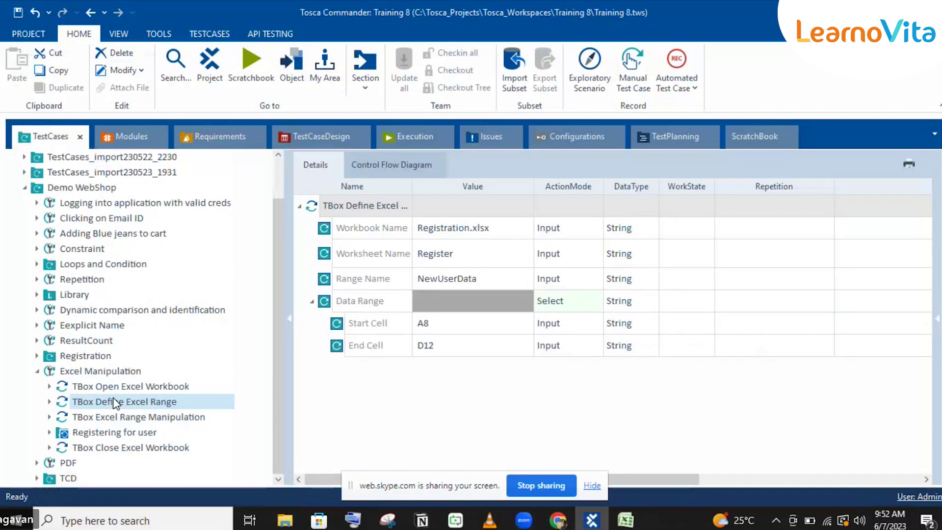
left_click(116, 416)
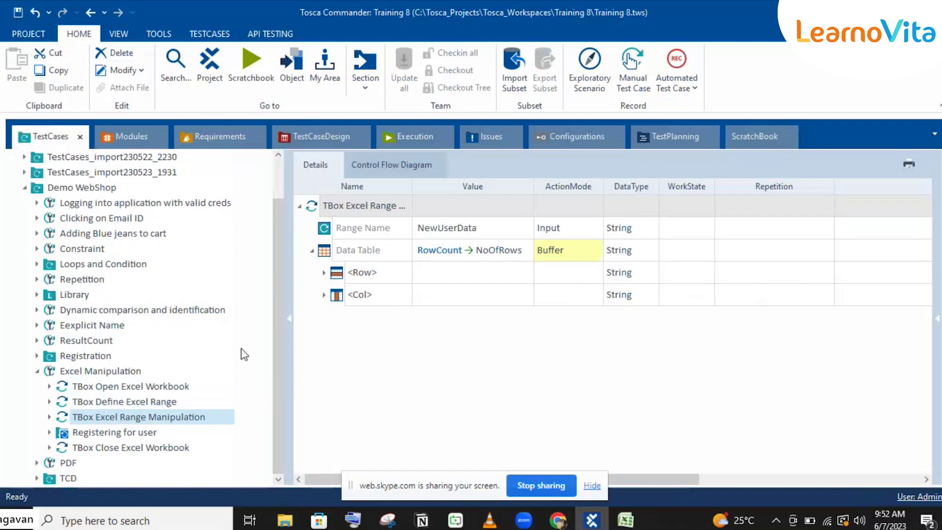
left_click(175, 405)
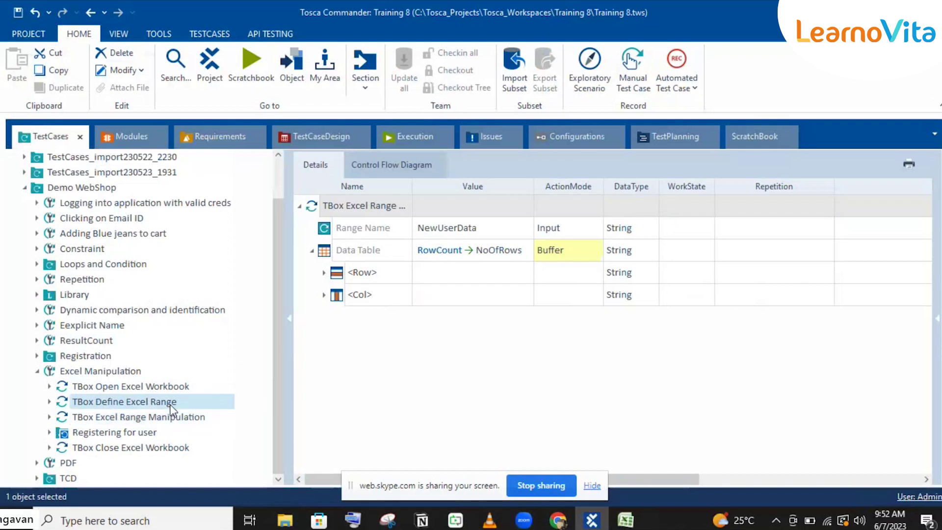